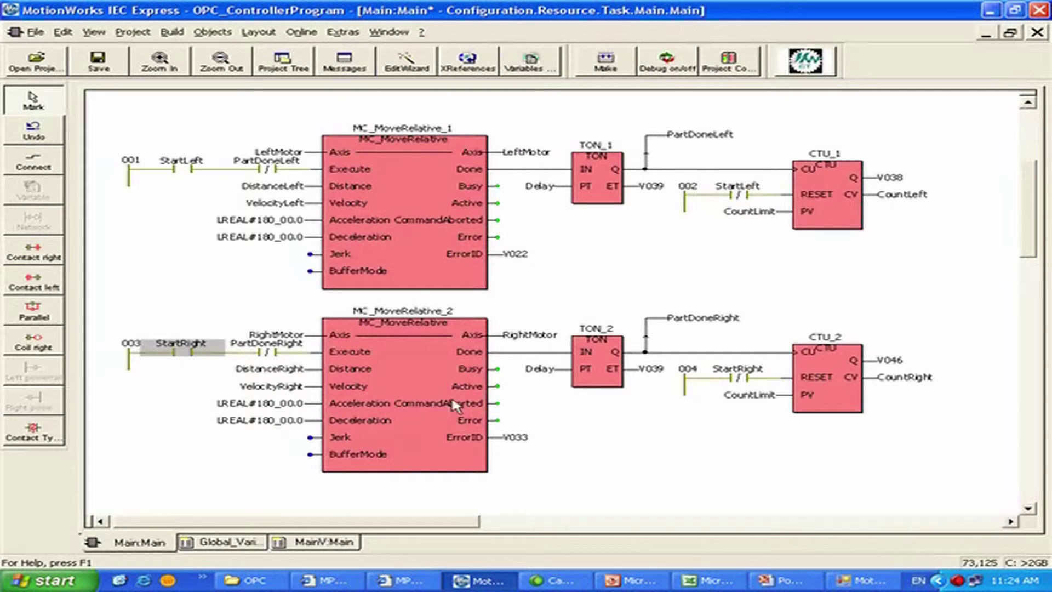
Step: Switch to the MotionWorks IEC configuration program and read its help topic 1.9.6 OPC Server under Ethernet Connections
{"action": "left_click", "coordinate": [864, 580]}
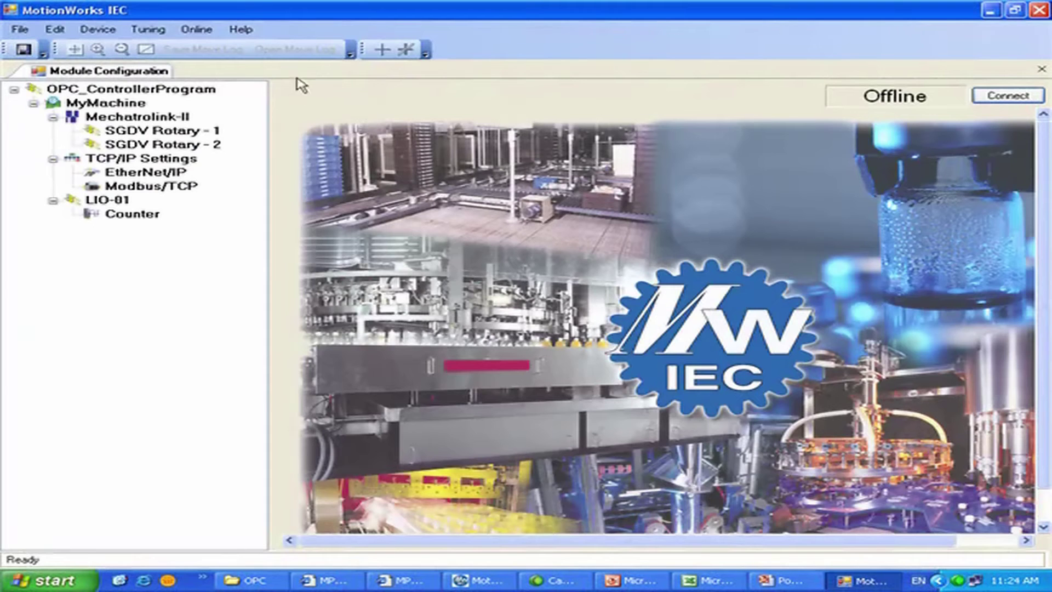
{"action": "left_click", "coordinate": [242, 31]}
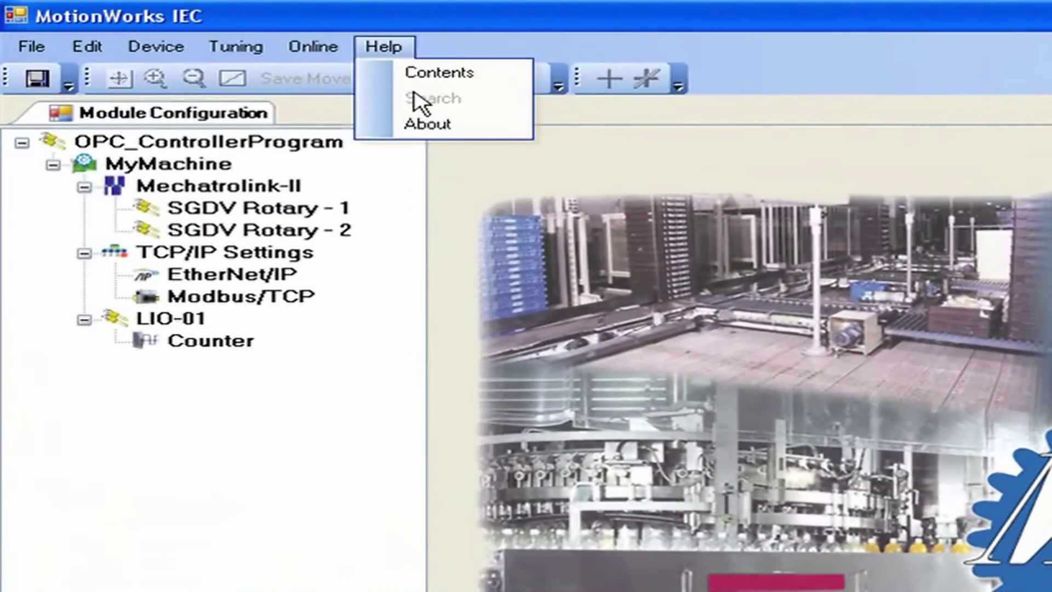
{"action": "key", "text": "Escape"}
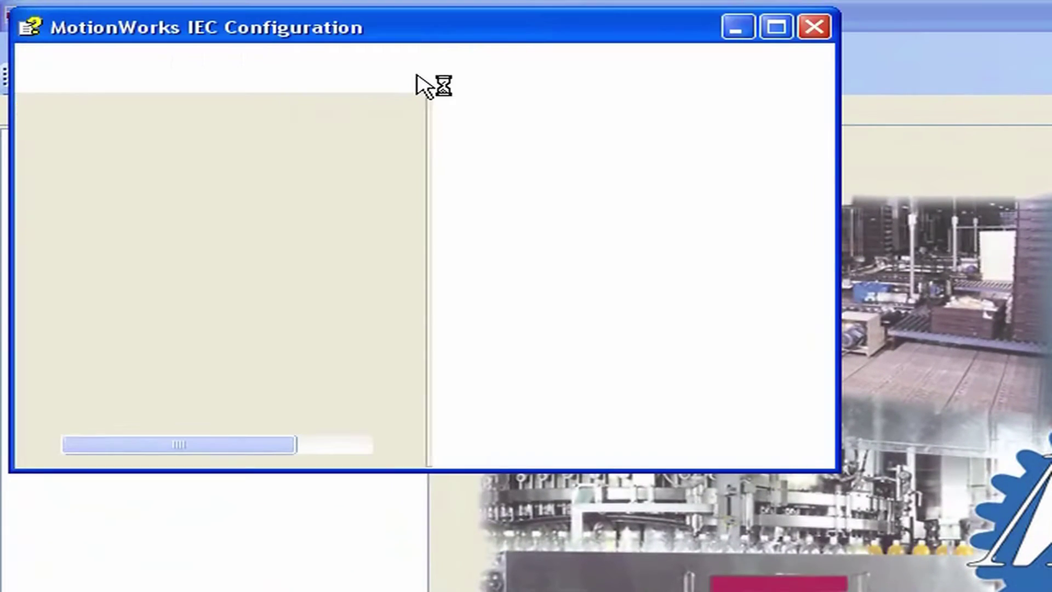
{"action": "left_click", "coordinate": [107, 326]}
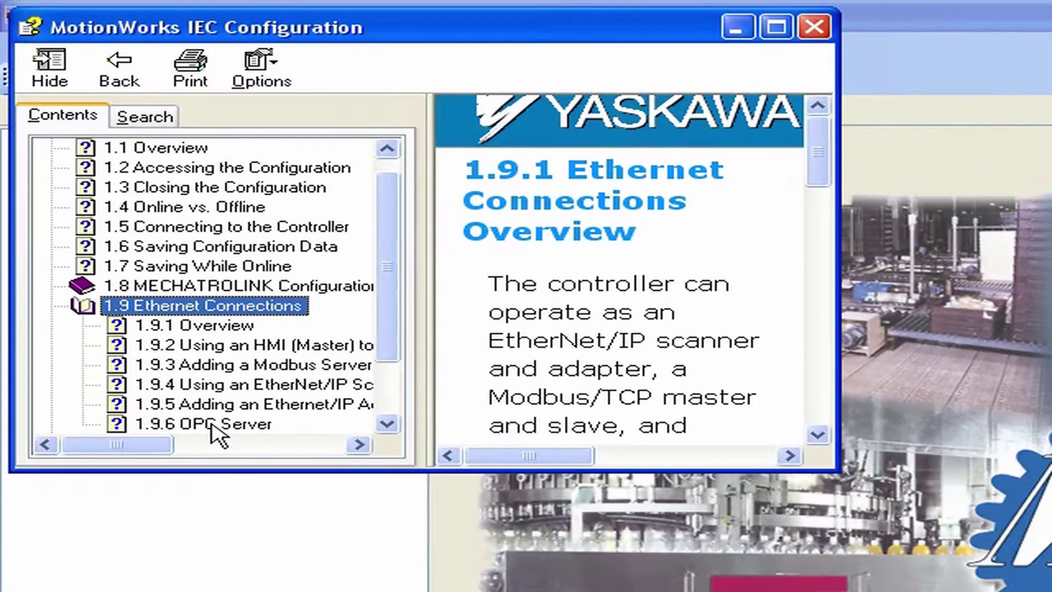
{"action": "left_click", "coordinate": [212, 425]}
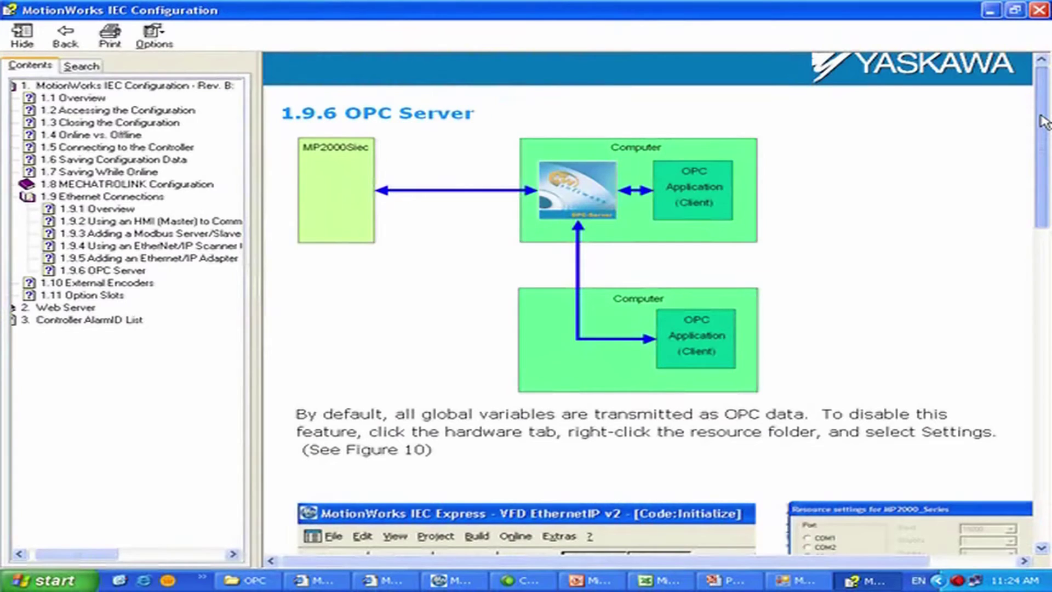
{"action": "left_click_drag", "start_coordinate": [1043, 121], "coordinate": [1042, 235]}
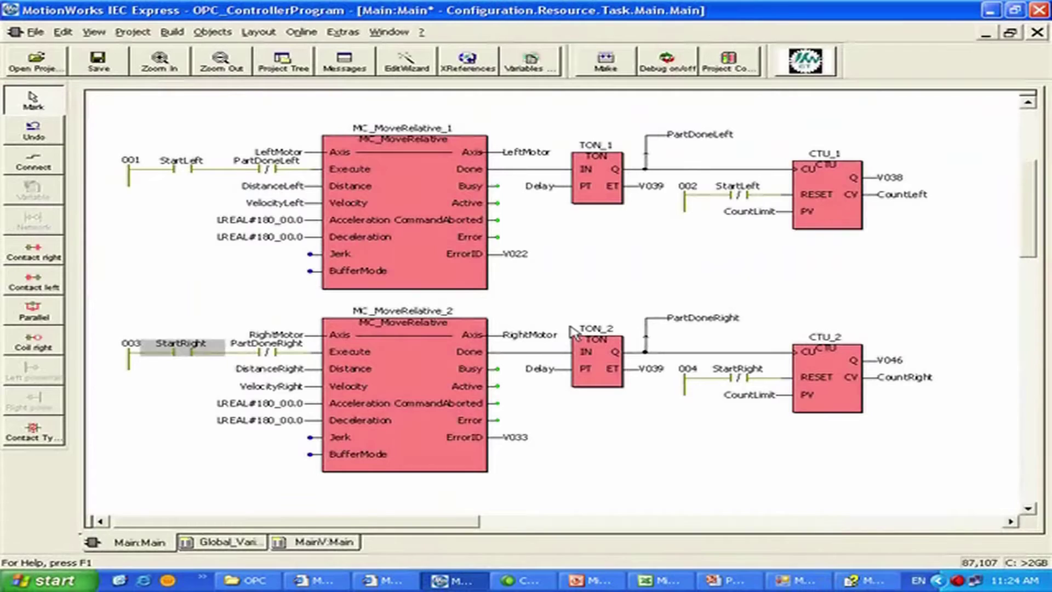
Step: Back in MotionWorks IEC Express, review the OPC options in the settings of the MP2300Siec hardware resource, then close them
{"action": "left_click", "coordinate": [284, 69]}
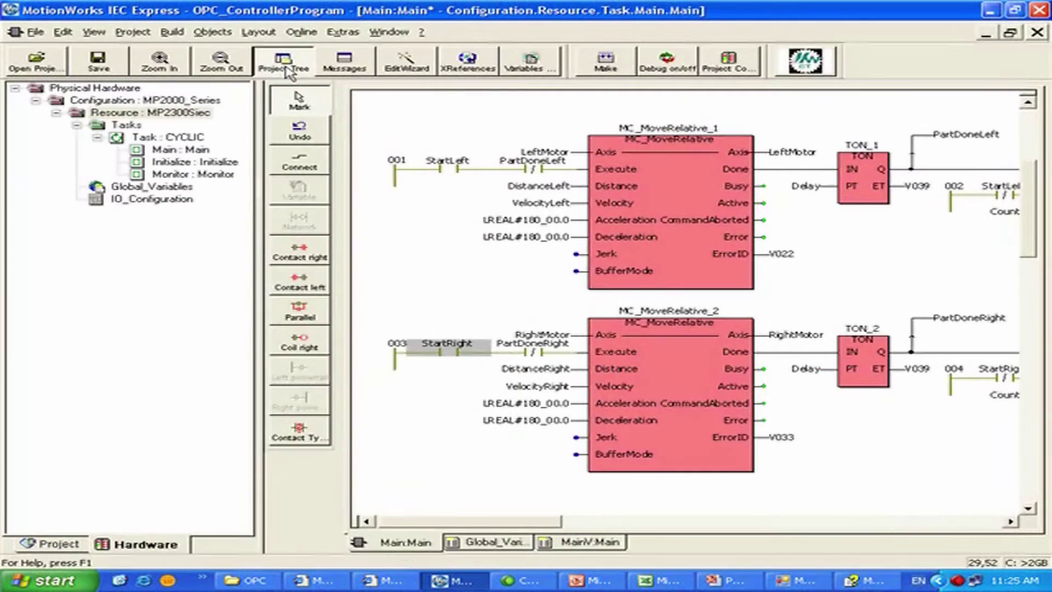
{"action": "left_click", "coordinate": [141, 544]}
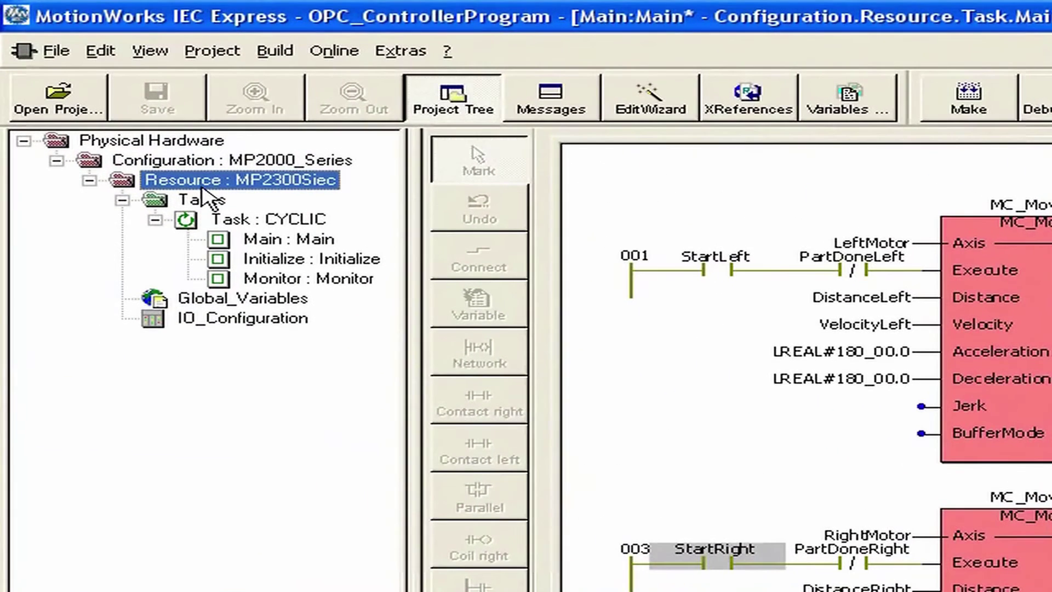
{"action": "right_click", "coordinate": [202, 181]}
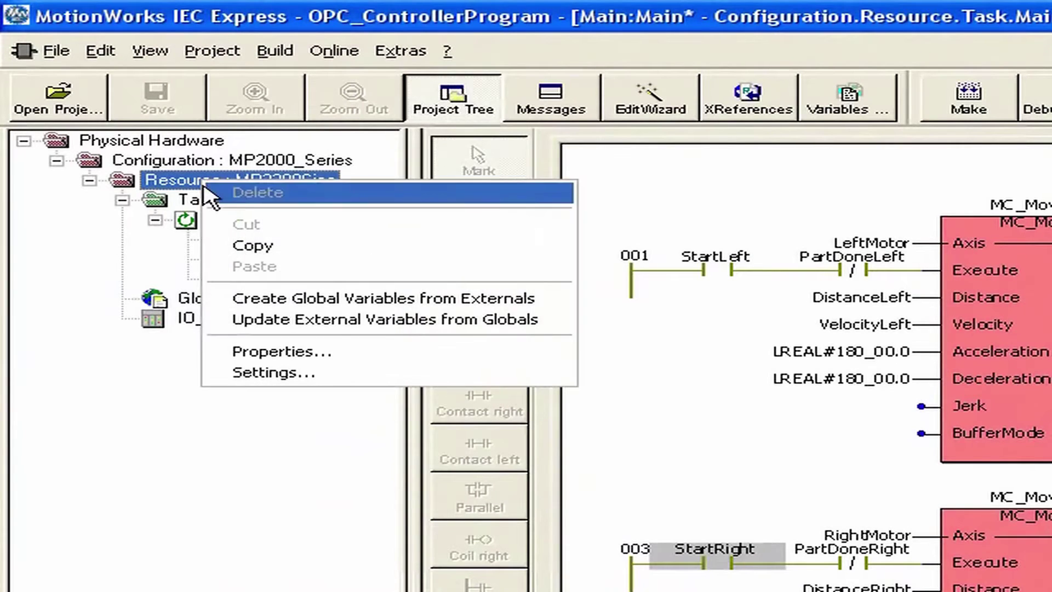
{"action": "left_click", "coordinate": [354, 378]}
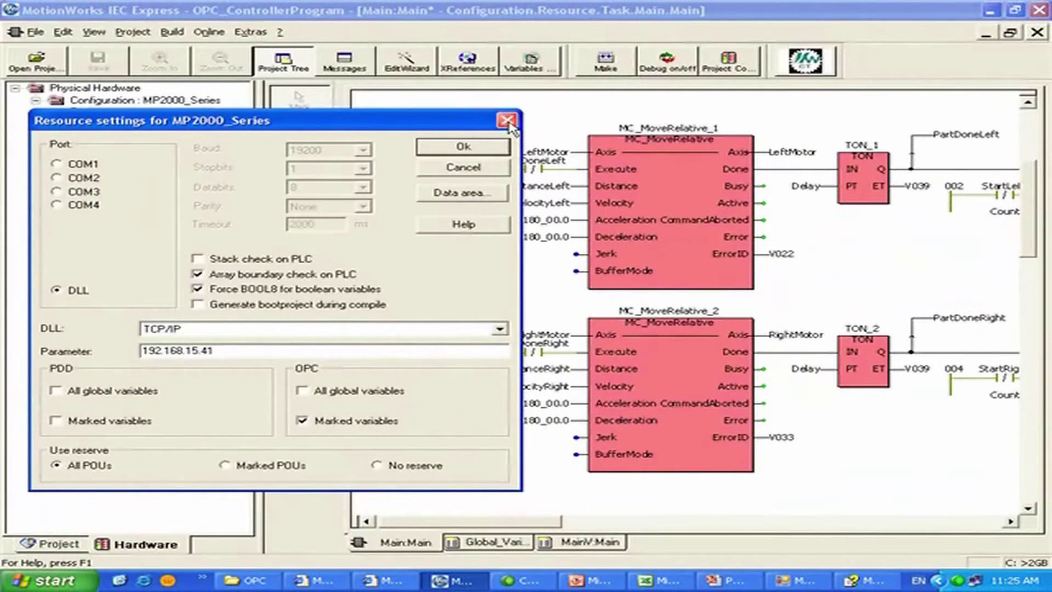
{"action": "left_click", "coordinate": [507, 121]}
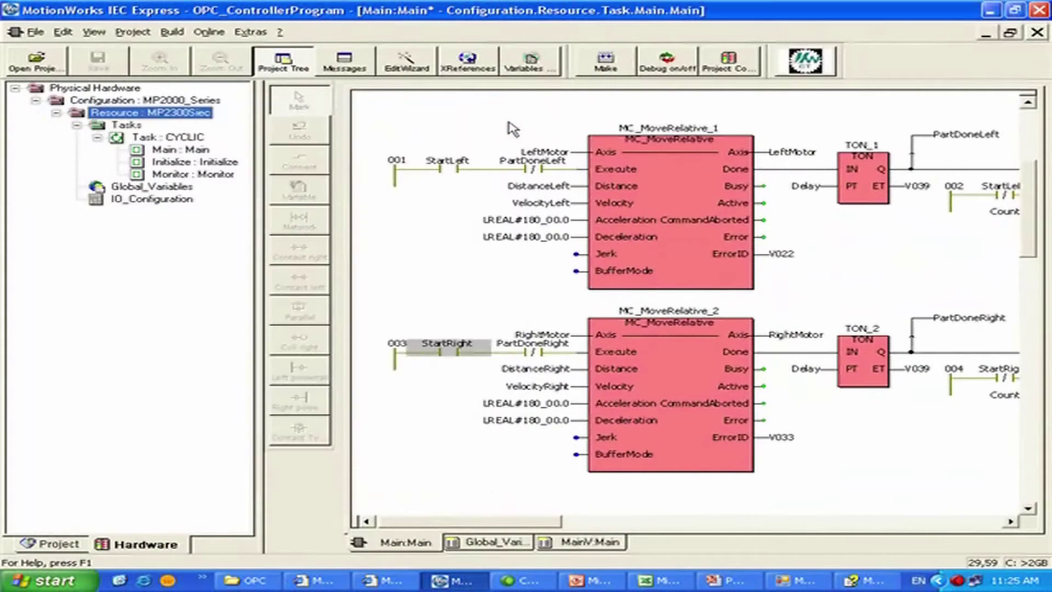
Step: Show the global variables across the full workspace and narrow the columns until the OPC column is fully readable
{"action": "left_click", "coordinate": [489, 543]}
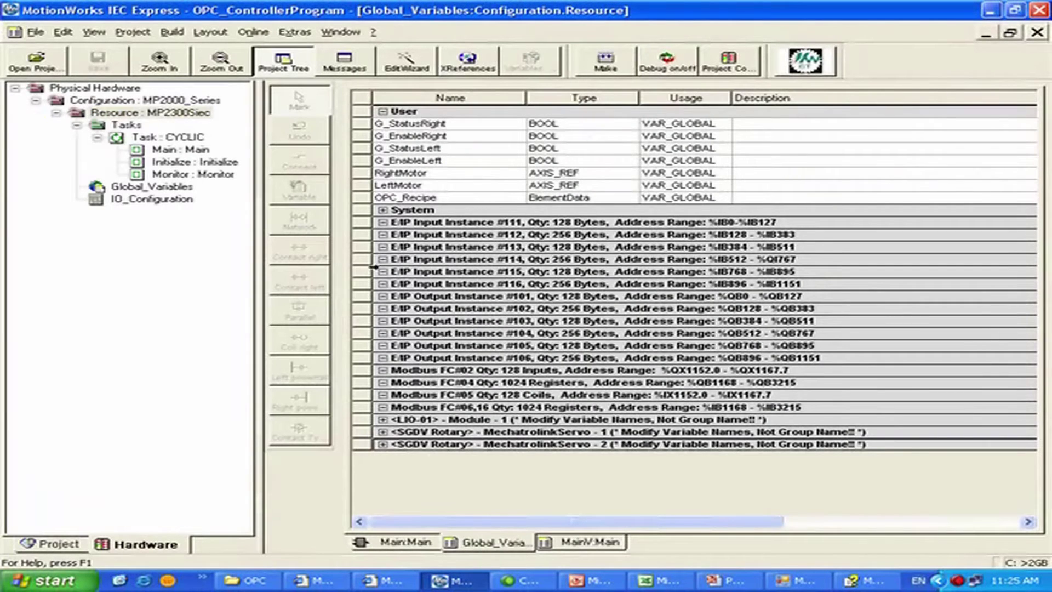
{"action": "left_click", "coordinate": [284, 61]}
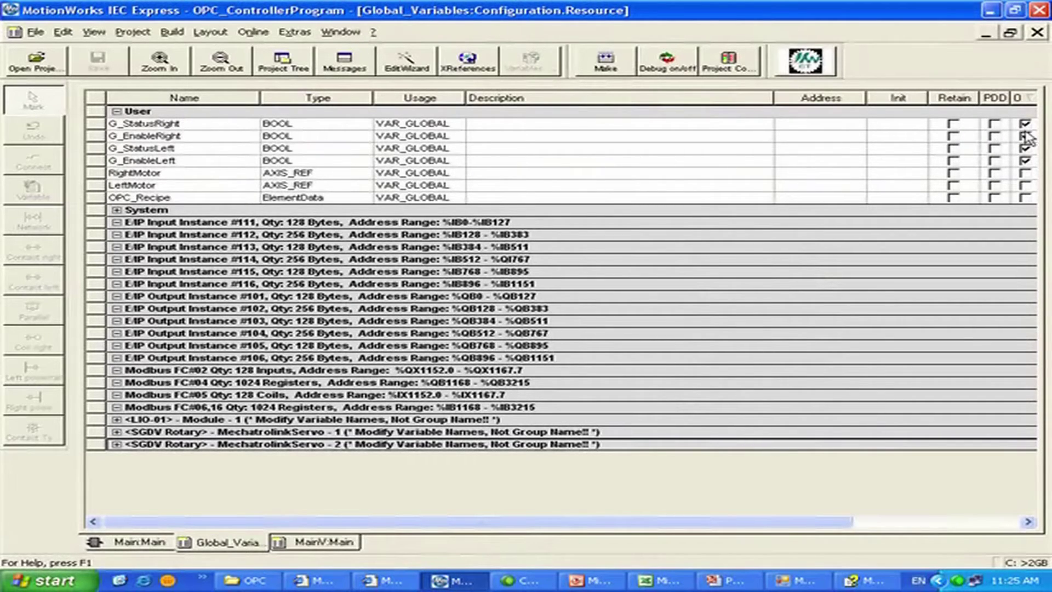
{"action": "left_click_drag", "start_coordinate": [1010, 98], "coordinate": [956, 98]}
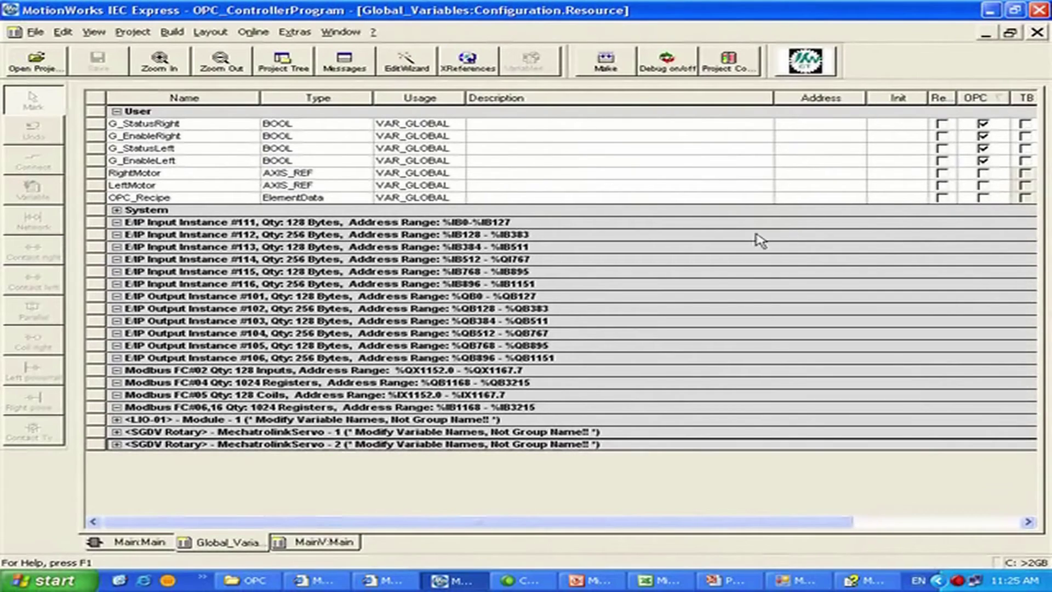
Step: Check the OPC flags of the velocity, start and count variables for both motors in the Main program's variable list
{"action": "left_click", "coordinate": [340, 543]}
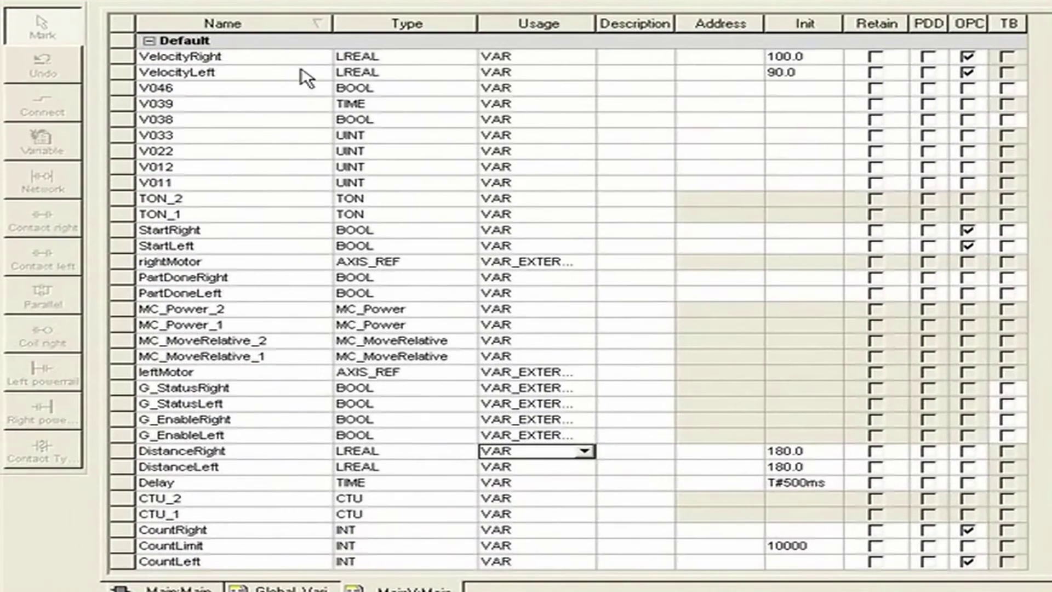
{"action": "left_click", "coordinate": [256, 64]}
{"action": "left_click", "coordinate": [272, 80]}
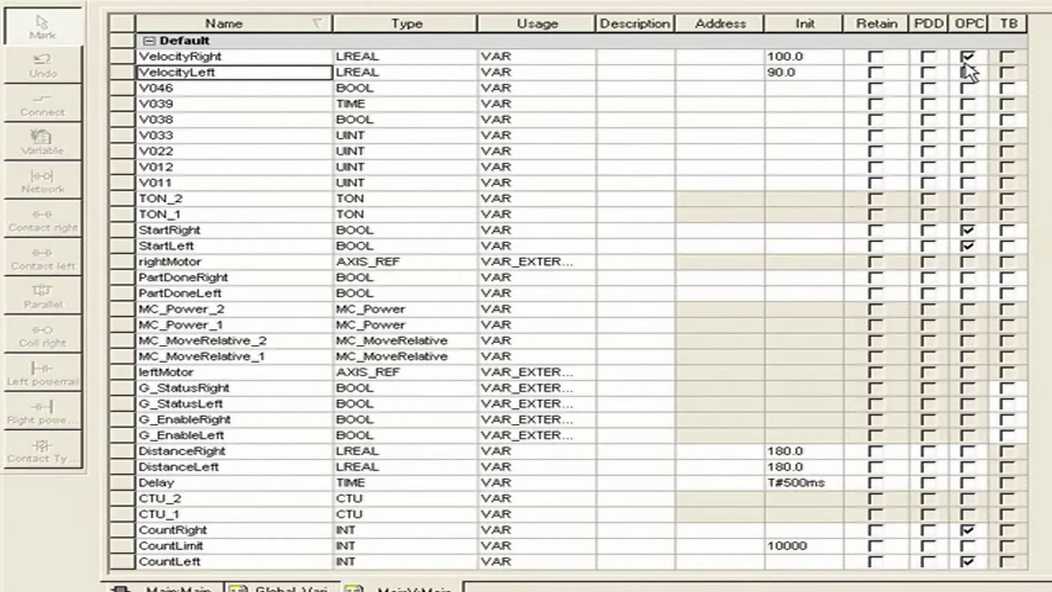
{"action": "left_click", "coordinate": [217, 231]}
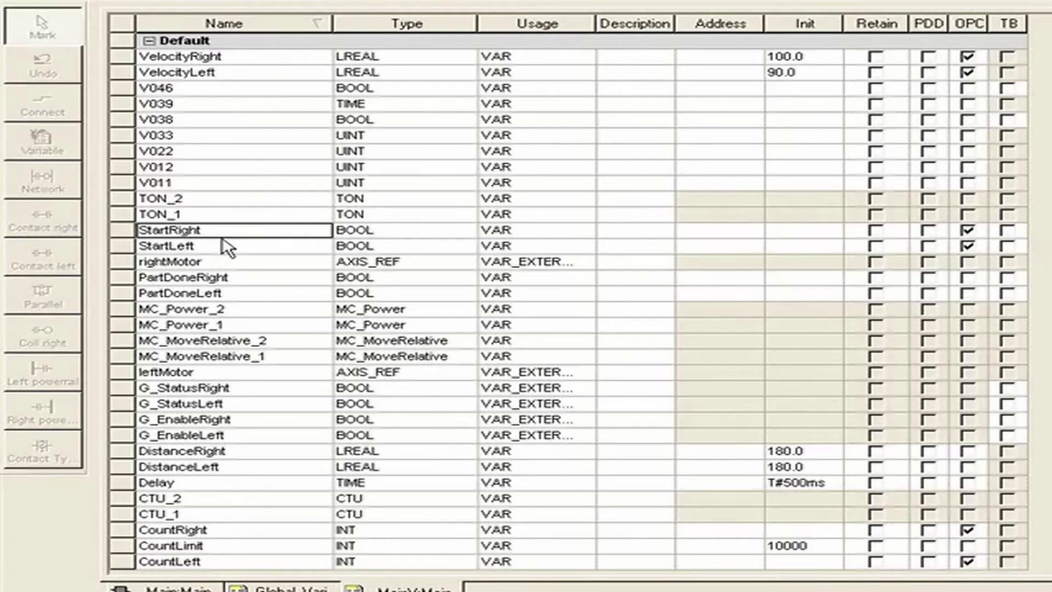
{"action": "left_click", "coordinate": [222, 246]}
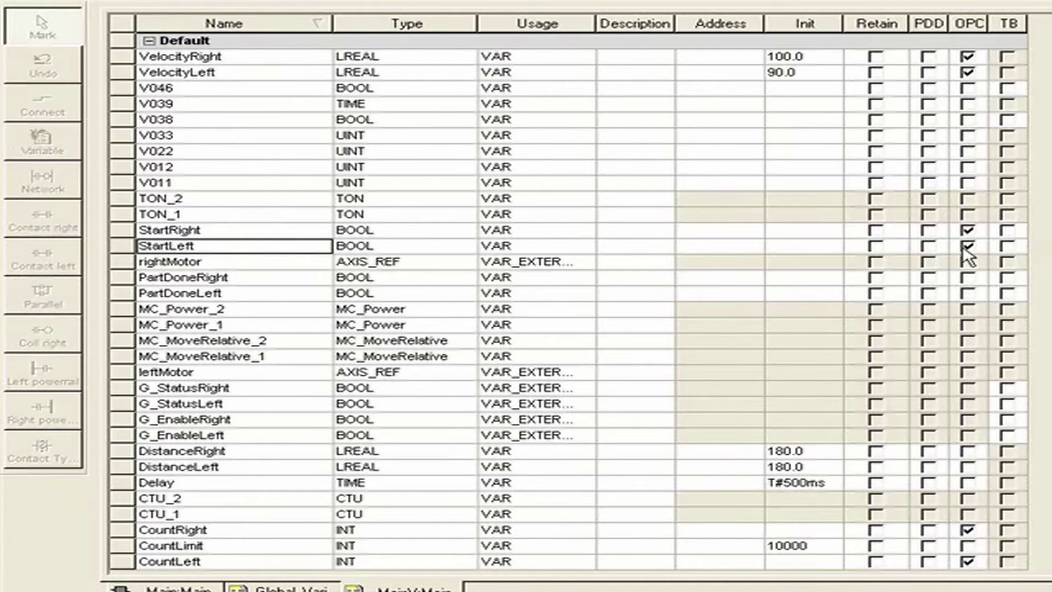
{"action": "left_click", "coordinate": [213, 531]}
{"action": "left_click", "coordinate": [231, 562]}
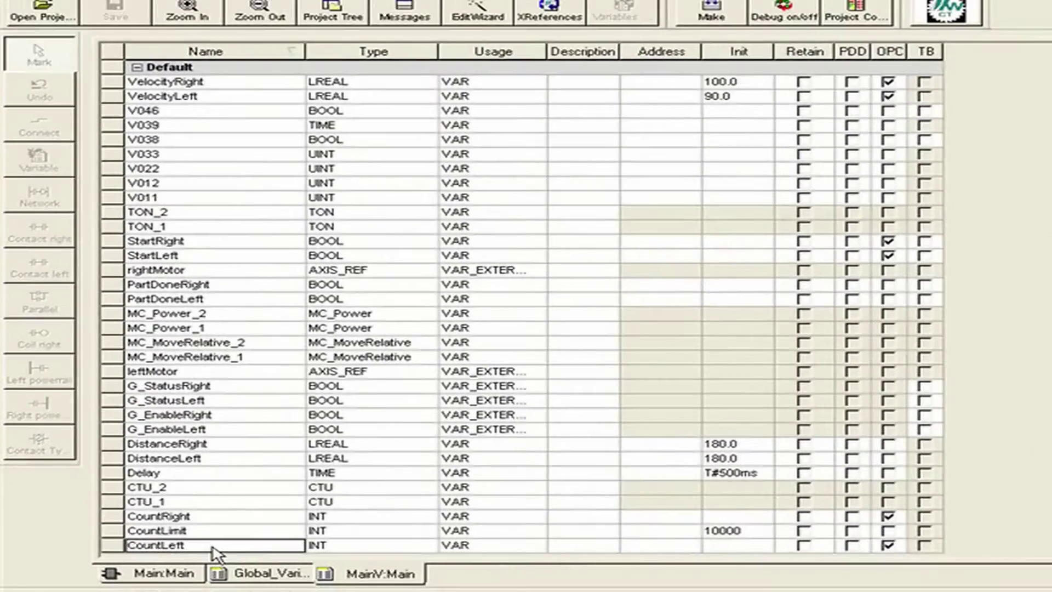
Step: Turn on debug mode from the Main program and view the online values of its local and global variables
{"action": "left_click", "coordinate": [176, 589]}
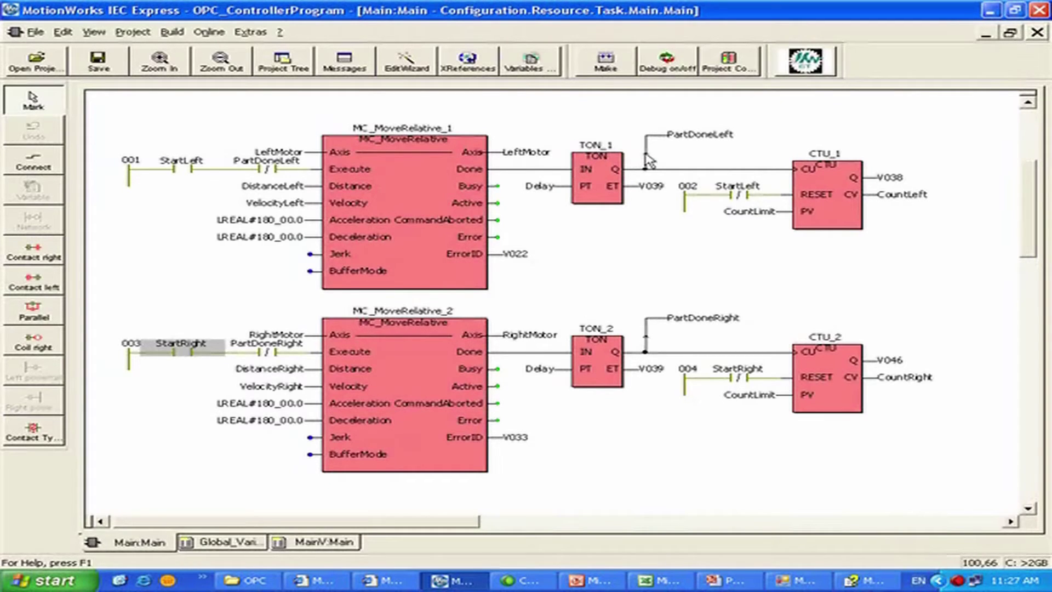
{"action": "left_click", "coordinate": [679, 70]}
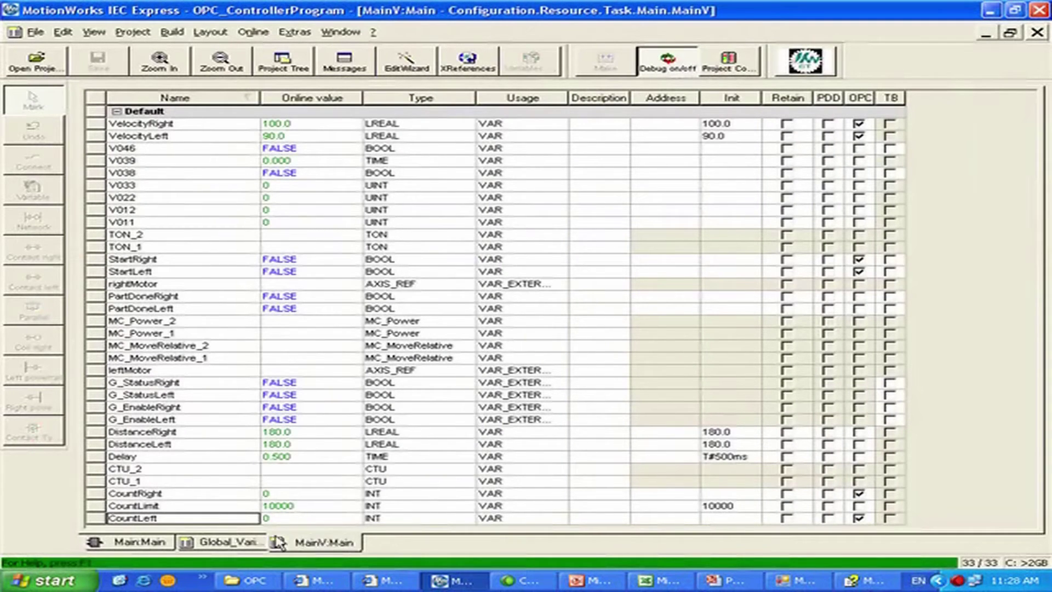
{"action": "left_click", "coordinate": [241, 547]}
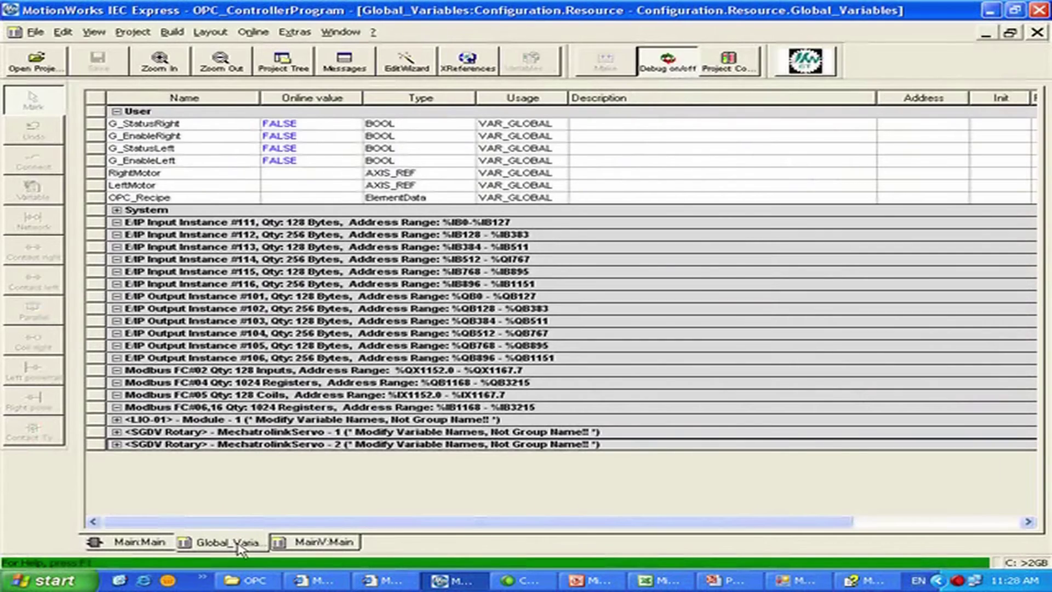
{"action": "left_click", "coordinate": [134, 544]}
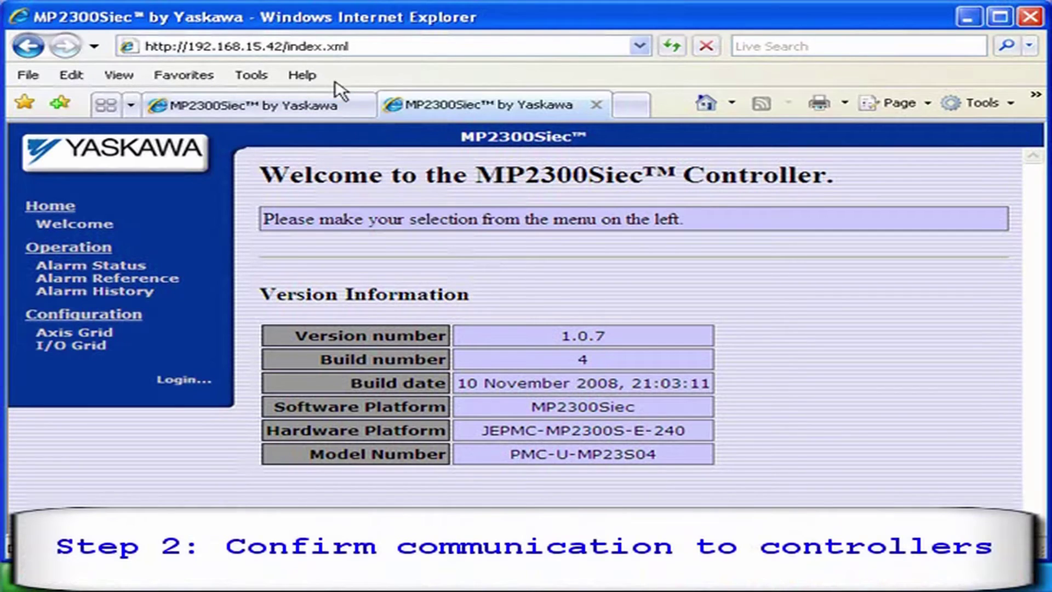
Step: In Internet Explorer, view the other MP2300Siec controller's web page to check communication
{"action": "left_click", "coordinate": [287, 104]}
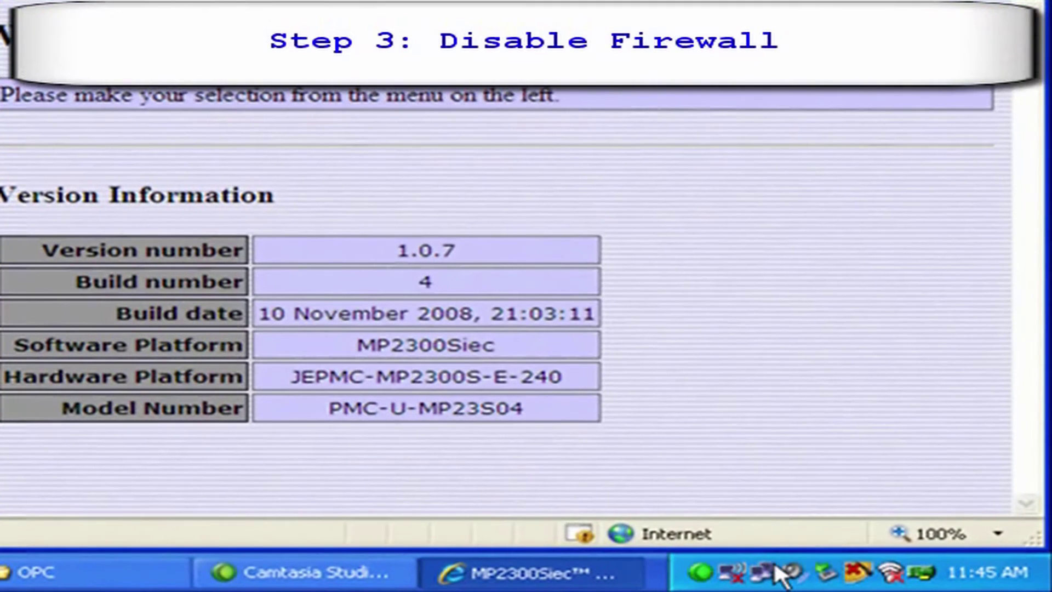
Step: Open the Windows Firewall settings from the network connection and apply them with the firewall set to Off
{"action": "right_click", "coordinate": [775, 569]}
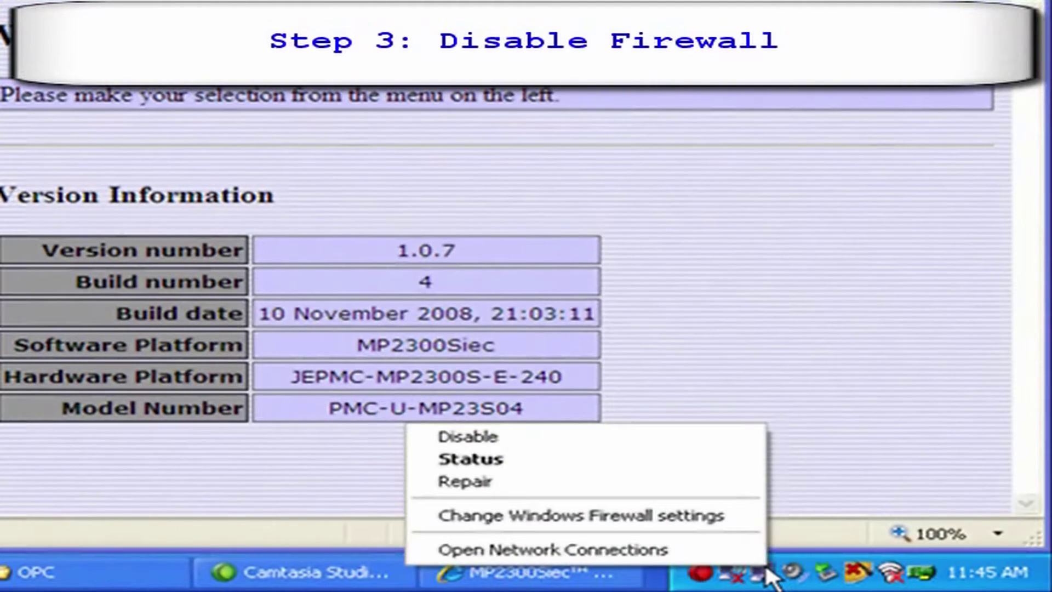
{"action": "left_click", "coordinate": [698, 515]}
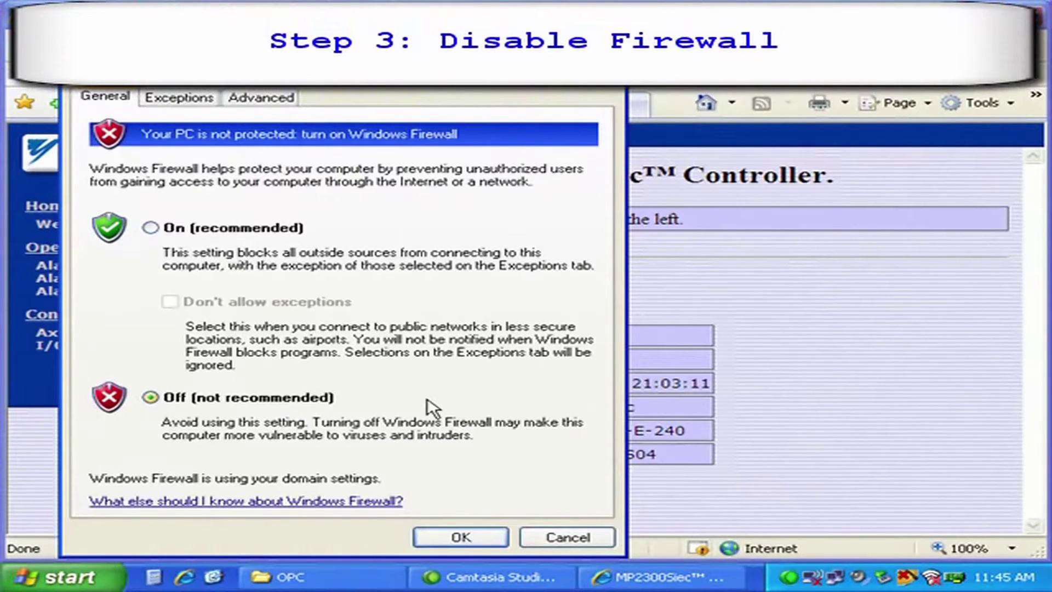
{"action": "left_click", "coordinate": [472, 534]}
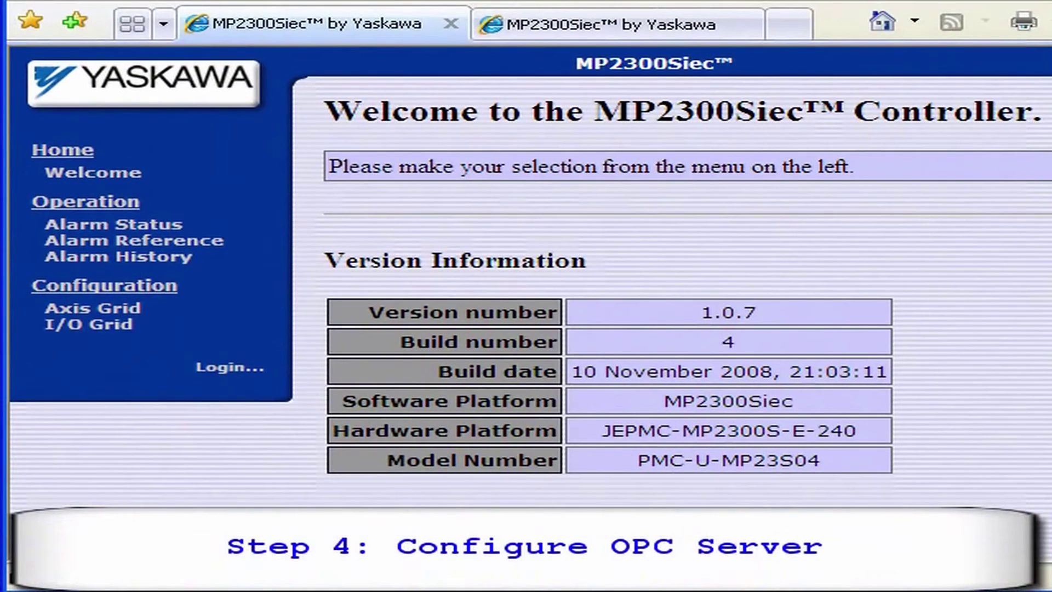
Step: Launch the OPC Configurator from Yaskawa's MWIEC OPC Server program group
{"action": "key", "text": "super"}
{"action": "mouse_move", "coordinate": [220, 335]}
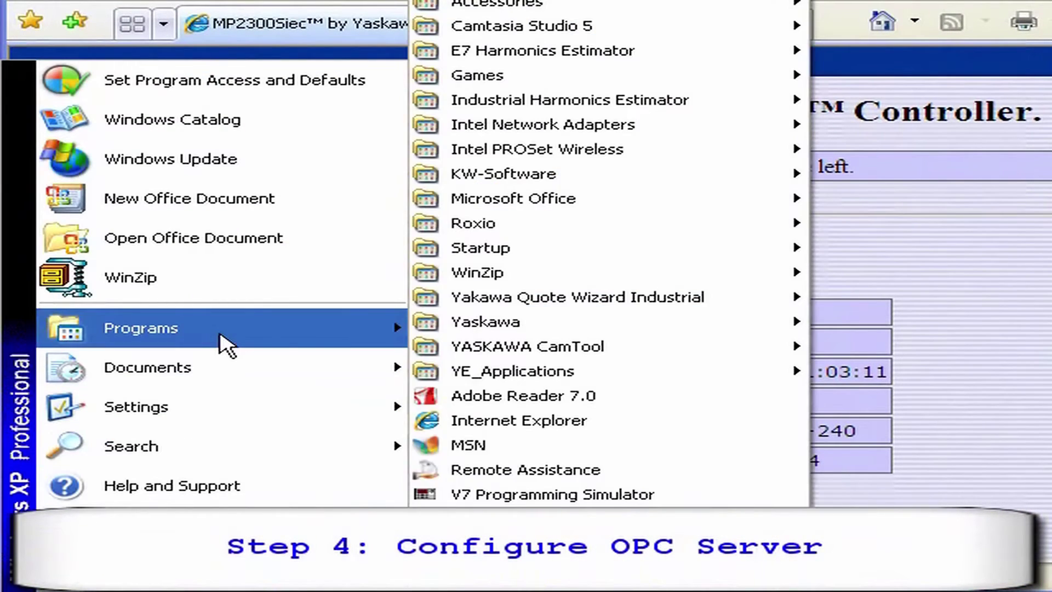
{"action": "mouse_move", "coordinate": [417, 328]}
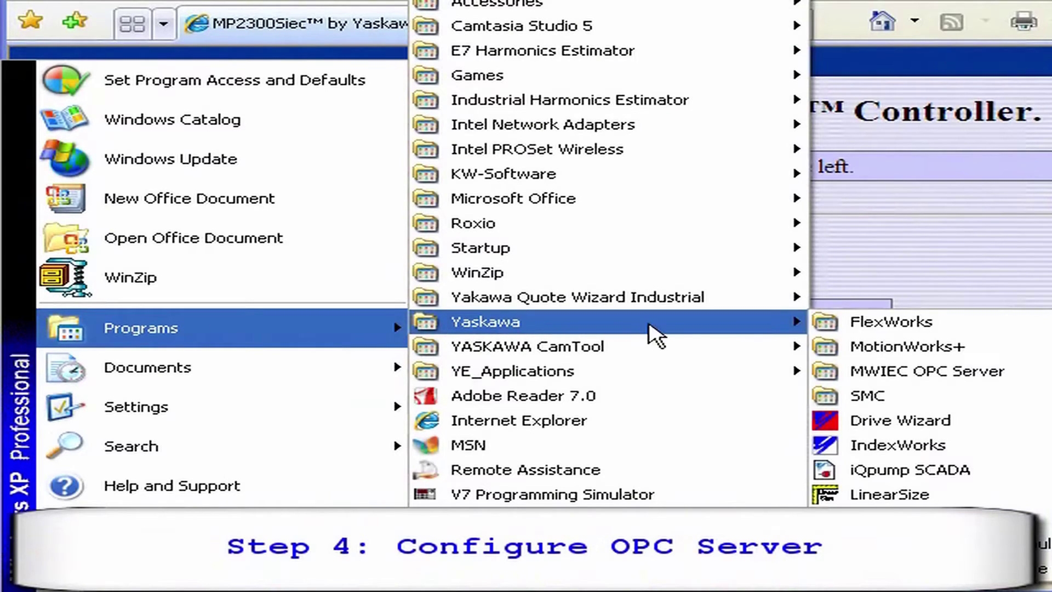
{"action": "mouse_move", "coordinate": [915, 373]}
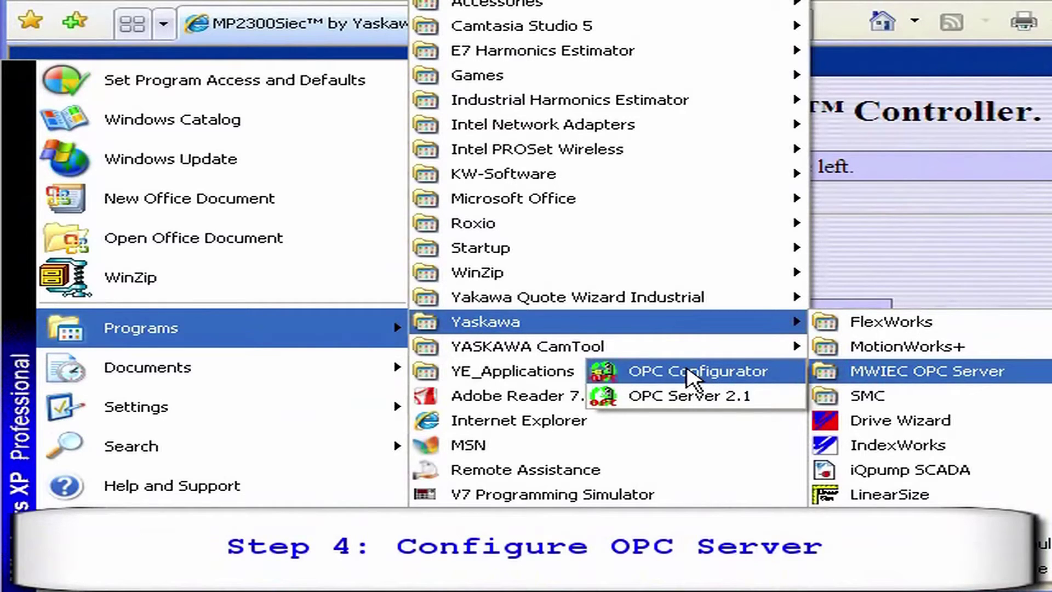
{"action": "left_click", "coordinate": [687, 371]}
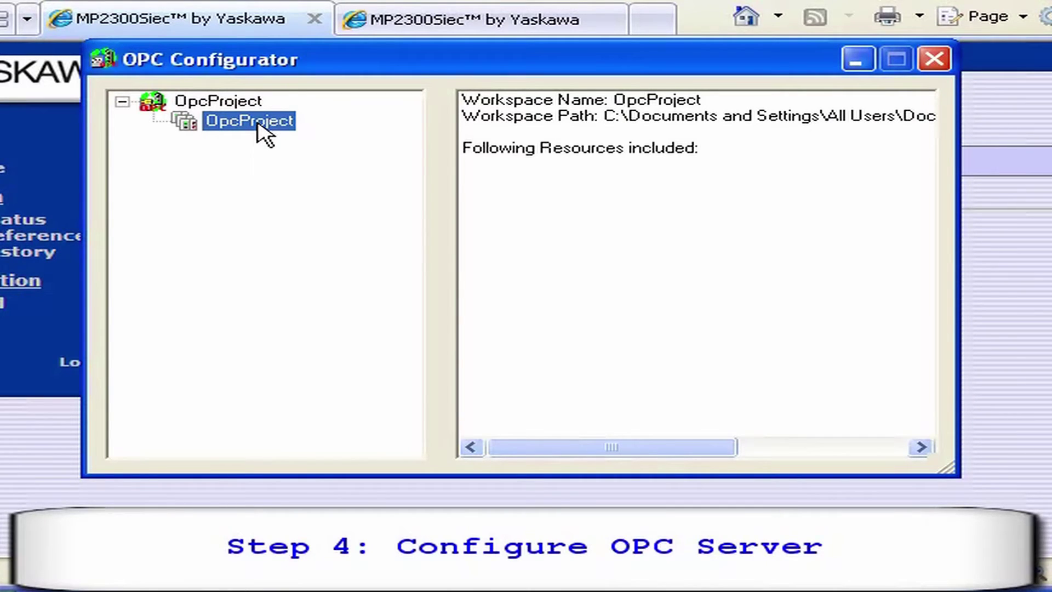
Step: Add a new resource to OpcProject and set its resource type to MP2000_Series
{"action": "right_click", "coordinate": [257, 127]}
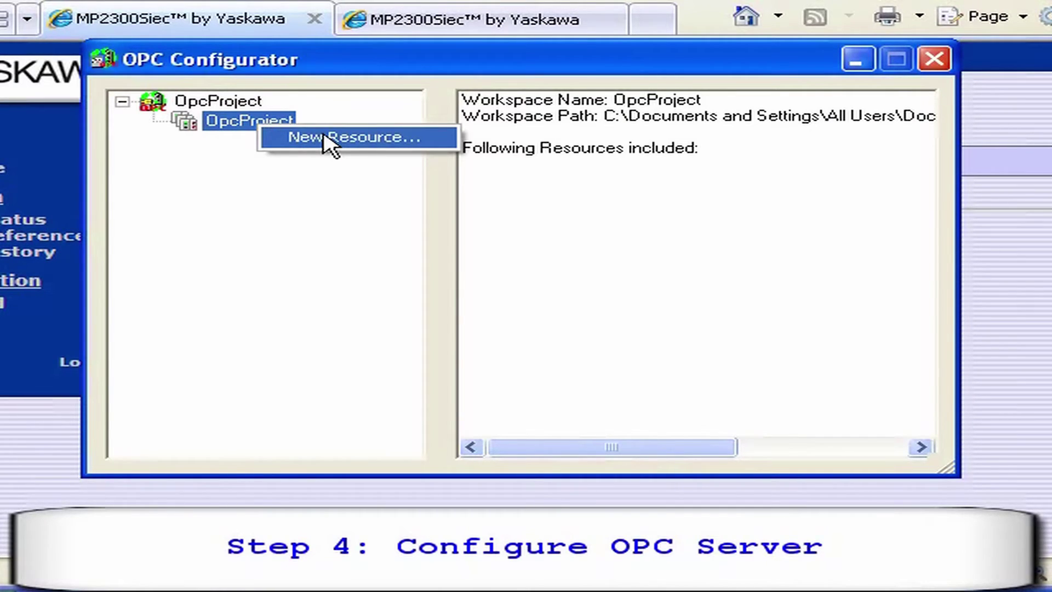
{"action": "left_click", "coordinate": [354, 140]}
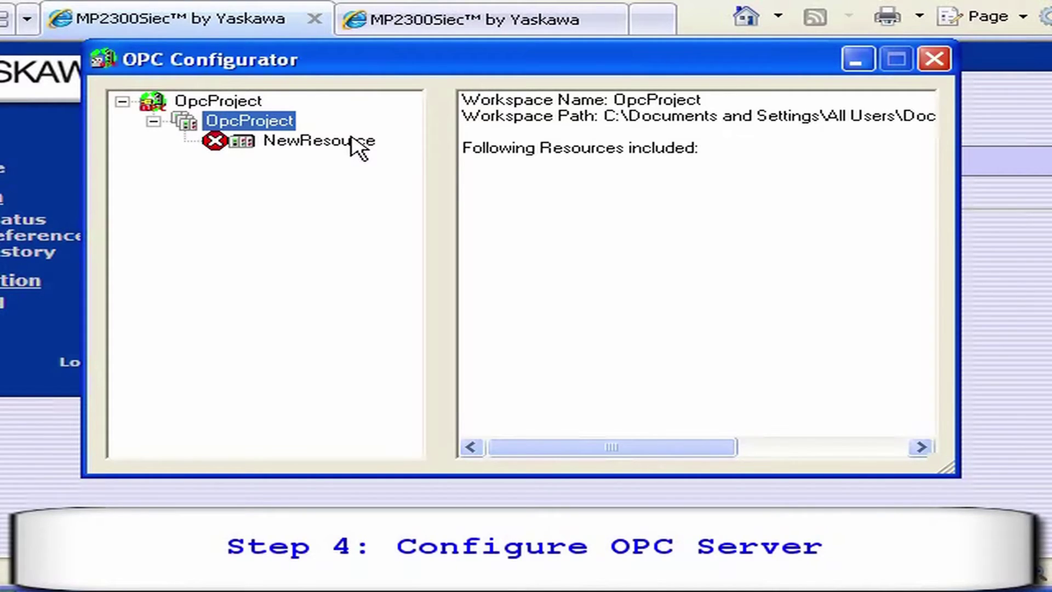
{"action": "left_click", "coordinate": [310, 142]}
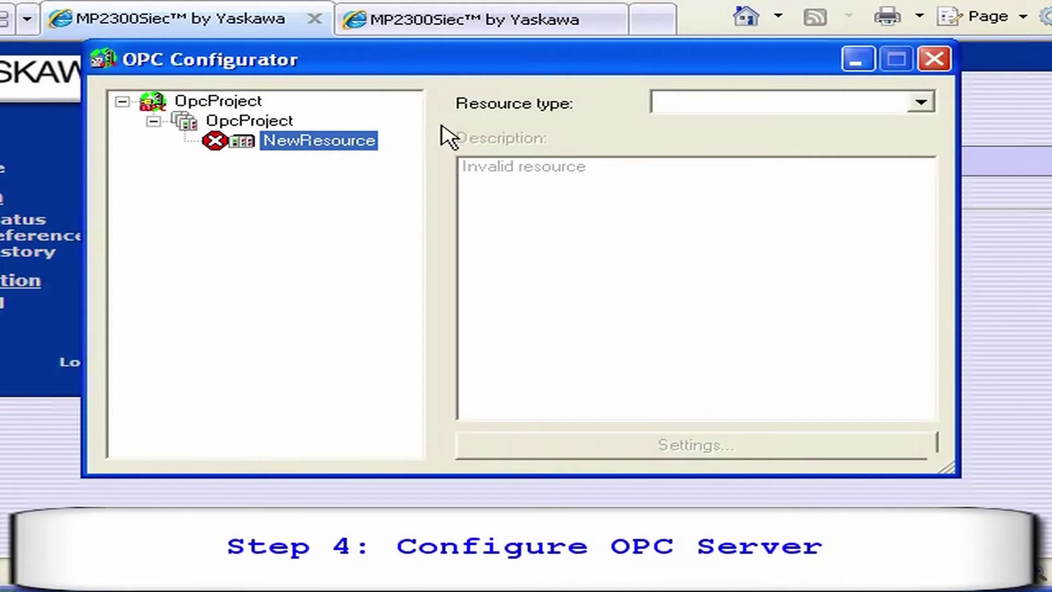
{"action": "left_click", "coordinate": [923, 104]}
{"action": "left_click", "coordinate": [896, 125]}
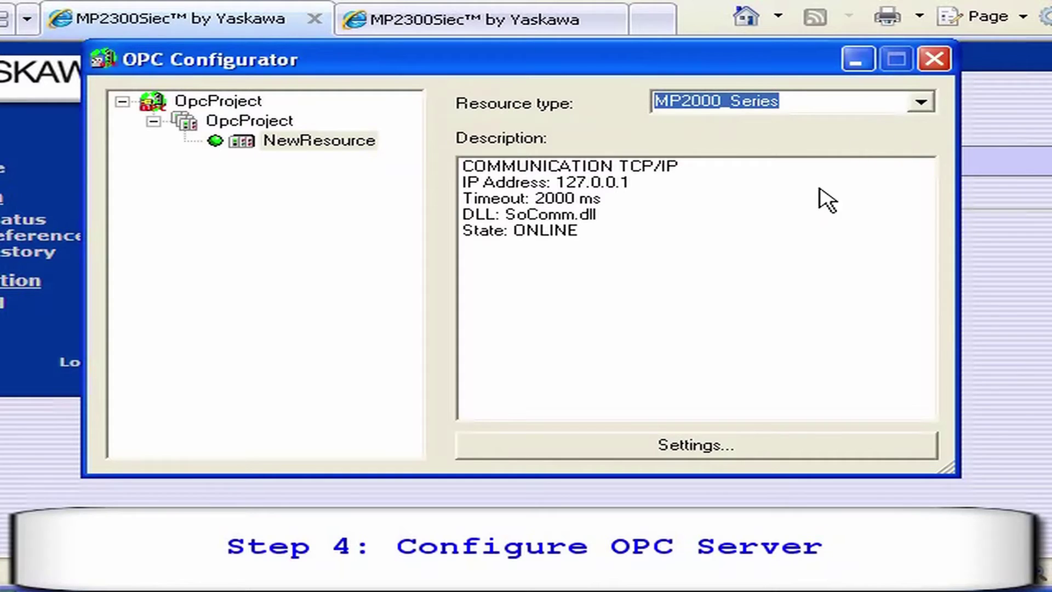
Step: In the new resource's communication settings, set the TCP/IP address to 192.168.15.41 and confirm
{"action": "left_click", "coordinate": [721, 441]}
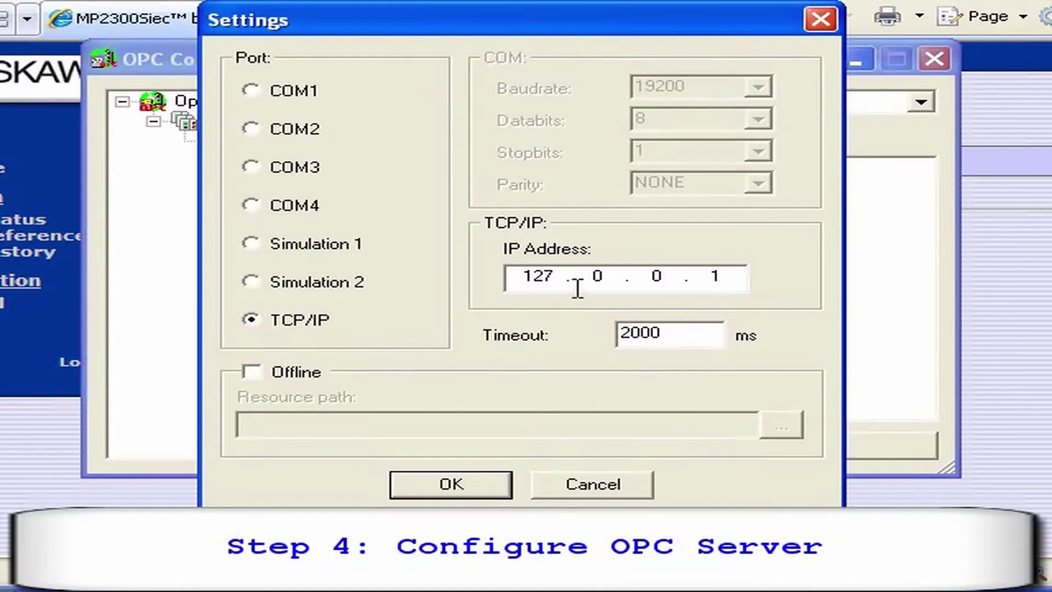
{"action": "double_click", "coordinate": [536, 276]}
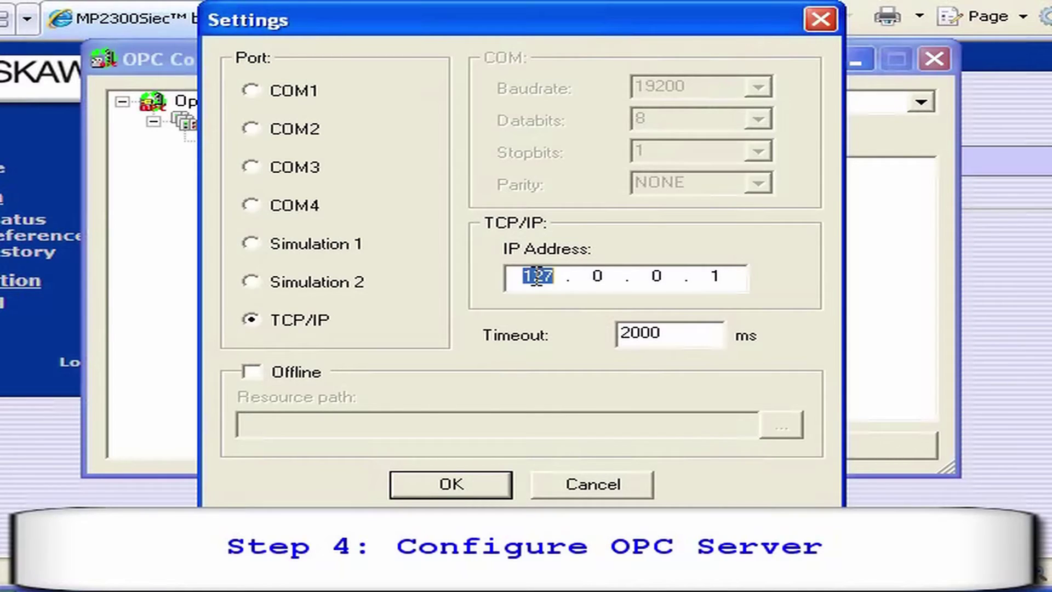
{"action": "type", "text": "192.168."}
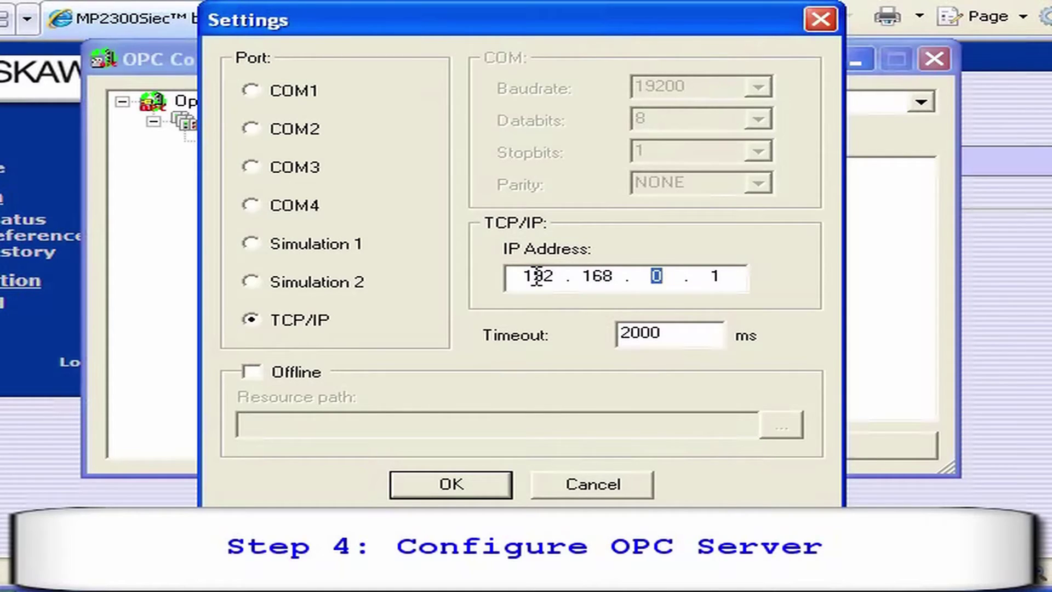
{"action": "type", "text": "15"}
{"action": "key", "text": "Tab"}
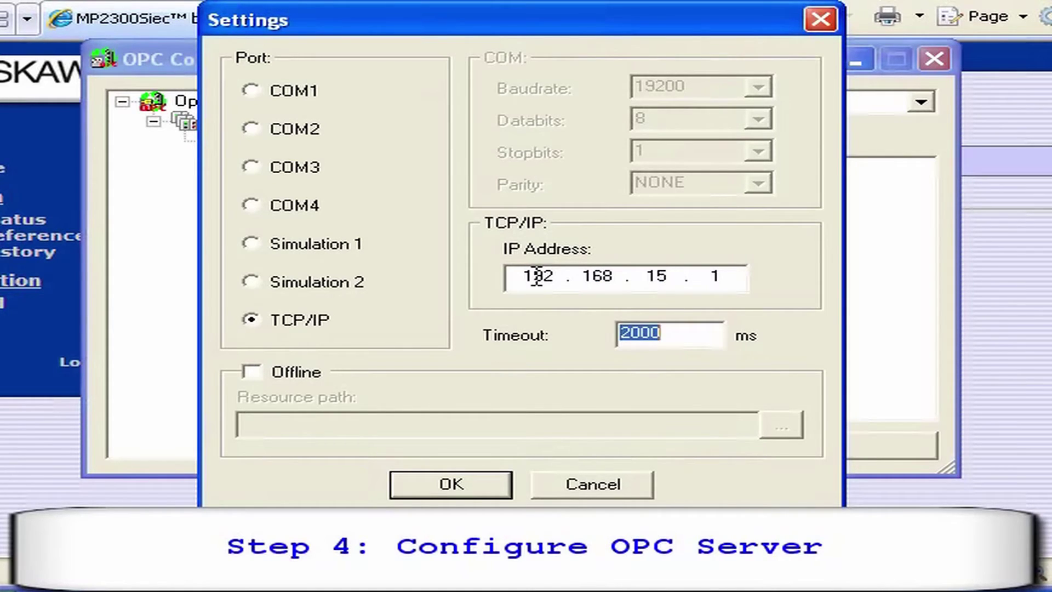
{"action": "double_click", "coordinate": [731, 281]}
{"action": "type", "text": "41"}
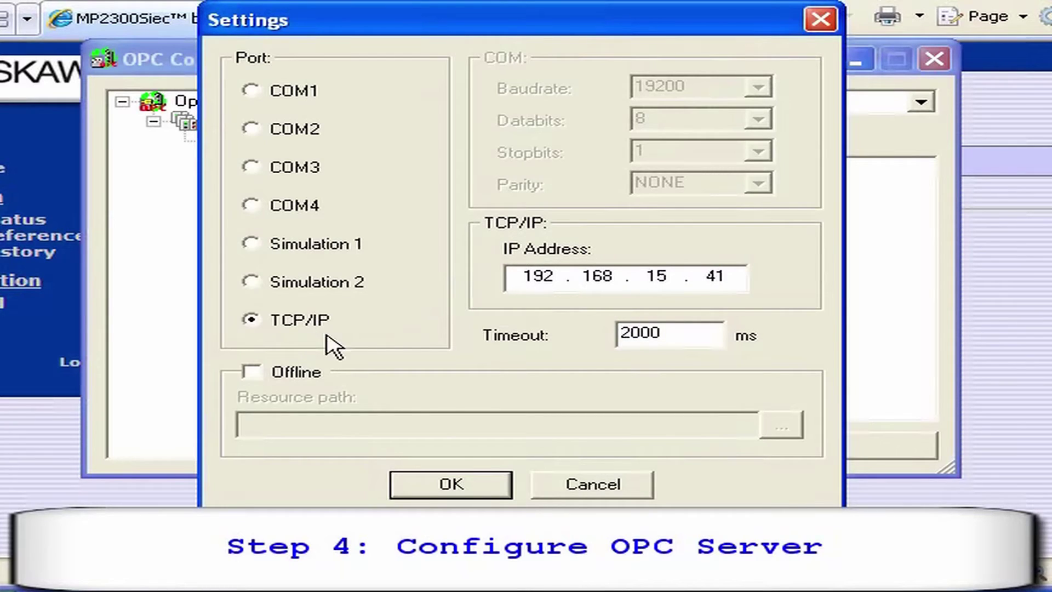
{"action": "left_click", "coordinate": [436, 481]}
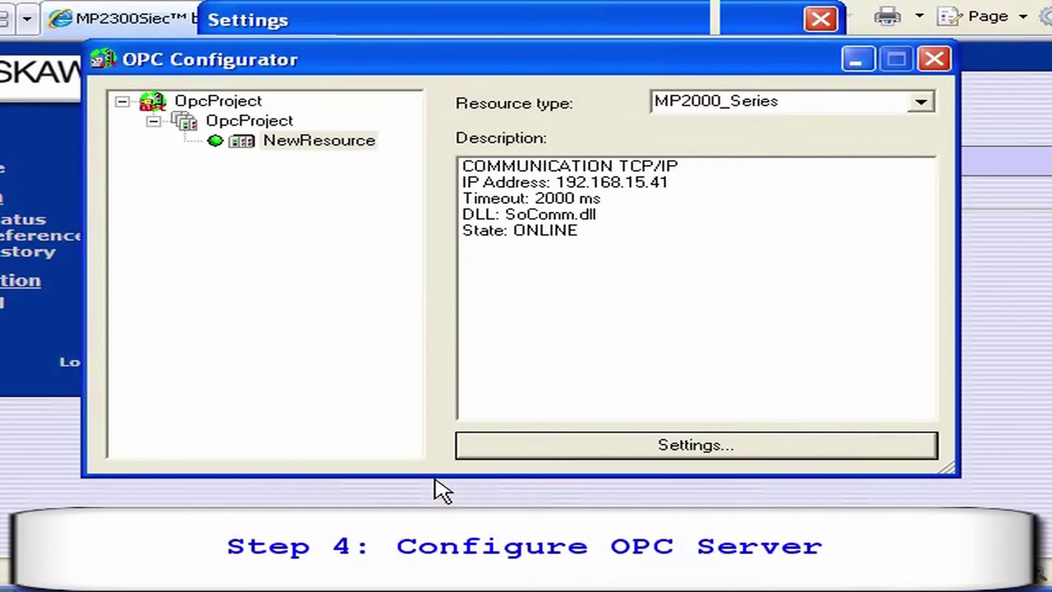
Step: Rename the NewResource entry under OpcProject as MP2300Siec_41
{"action": "left_click", "coordinate": [359, 143]}
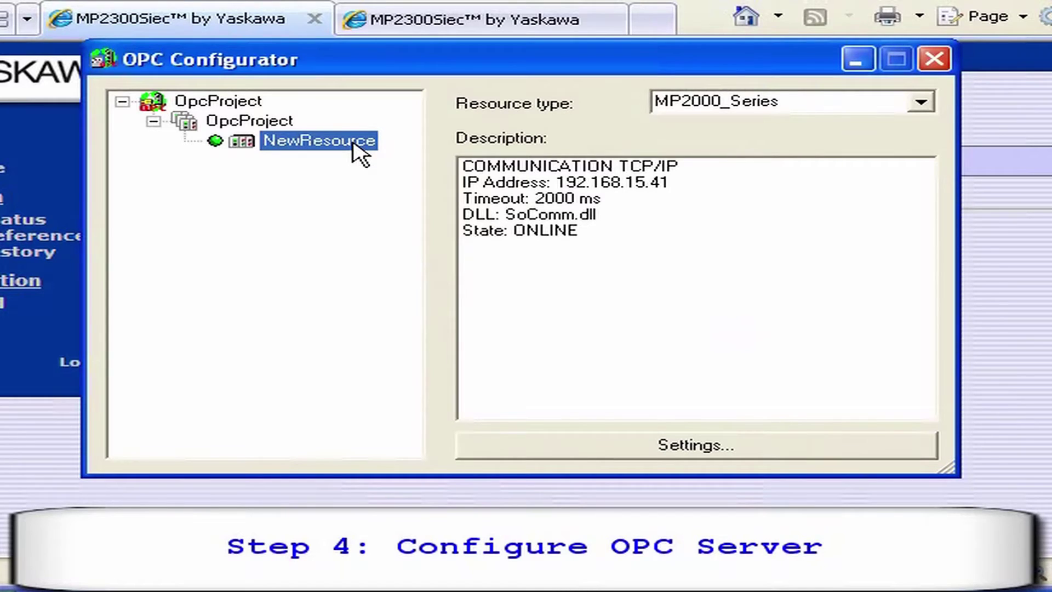
{"action": "left_click", "coordinate": [354, 144]}
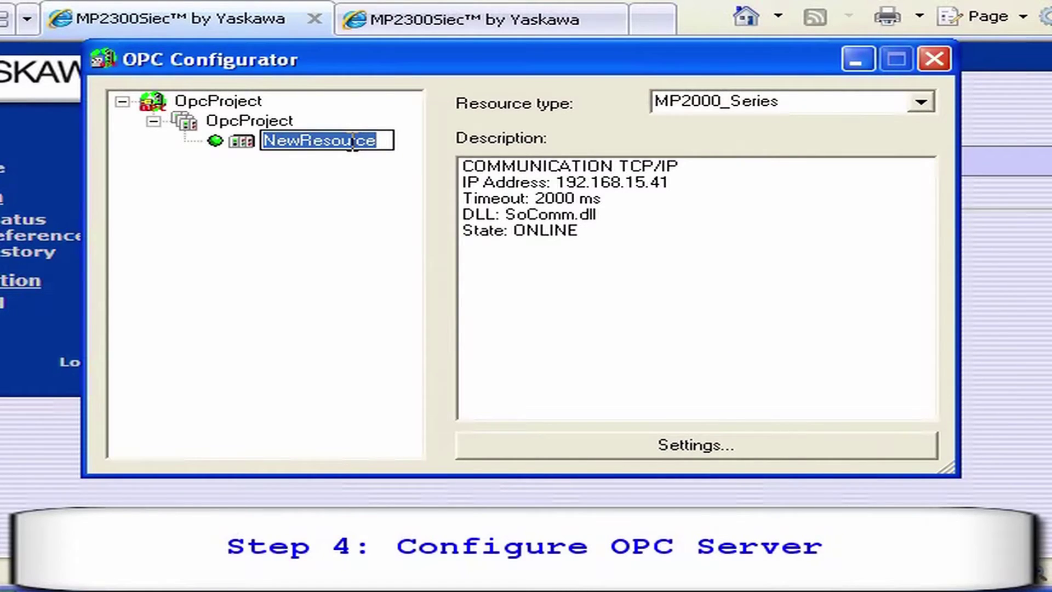
{"action": "type", "text": "MP23"}
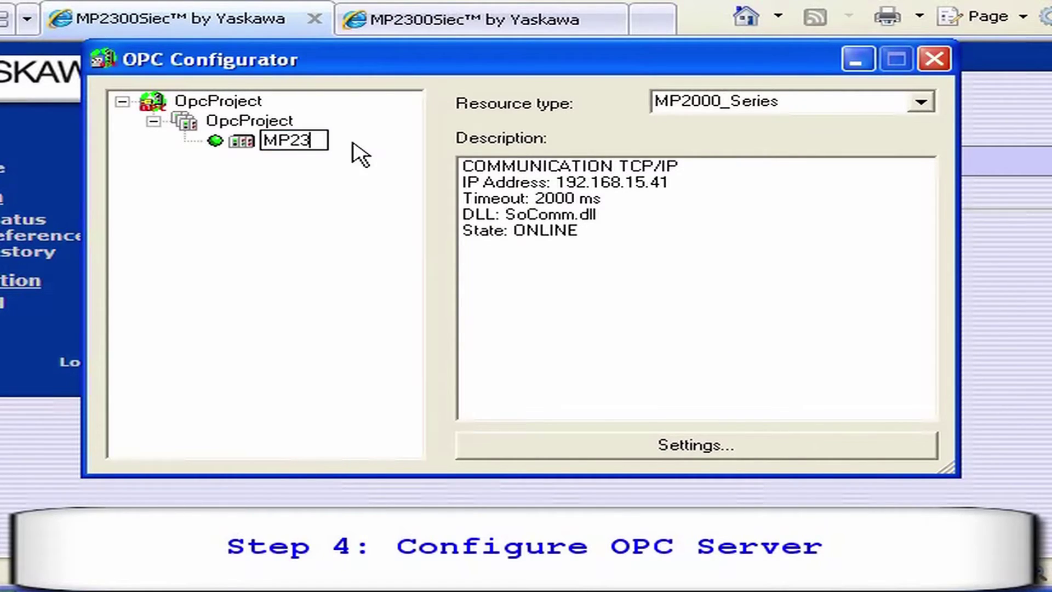
{"action": "type", "text": "00Siec_"}
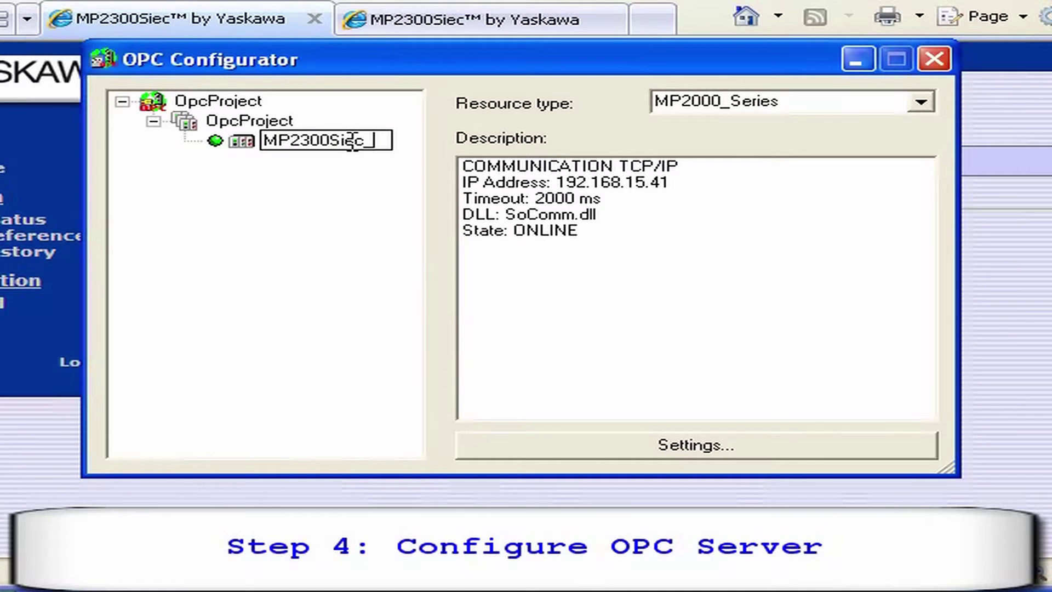
{"action": "type", "text": "41"}
{"action": "key", "text": "Return"}
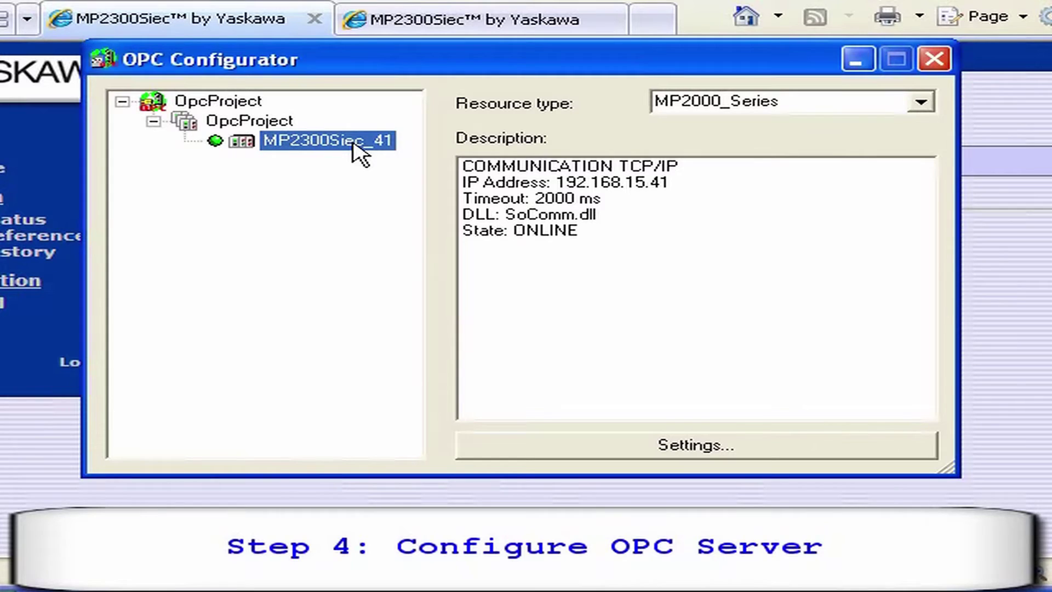
Step: Add a second resource to OpcProject and set its resource type to MP2000_Series
{"action": "right_click", "coordinate": [268, 122]}
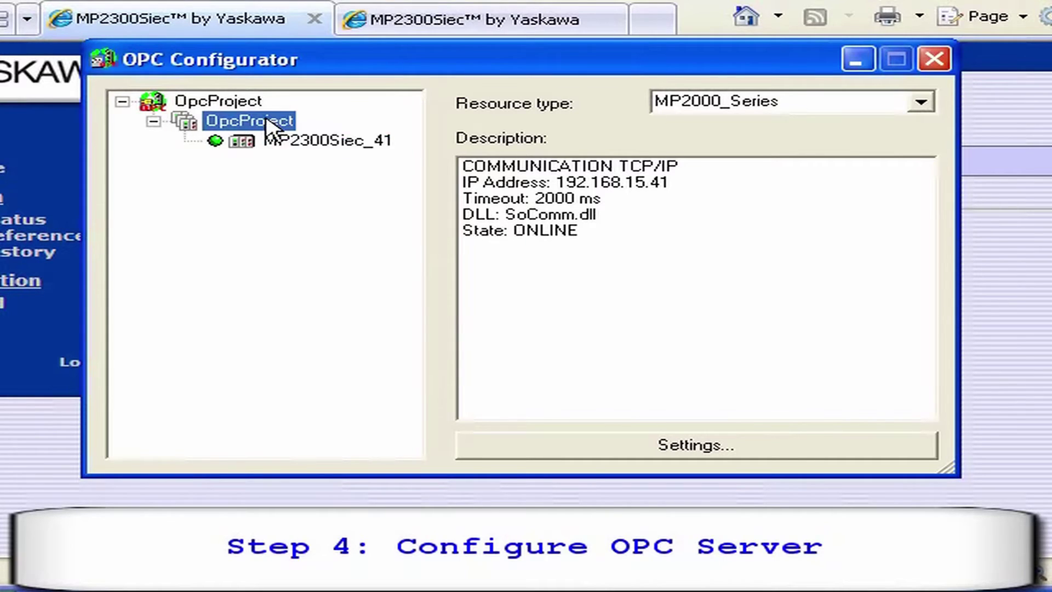
{"action": "left_click", "coordinate": [300, 134]}
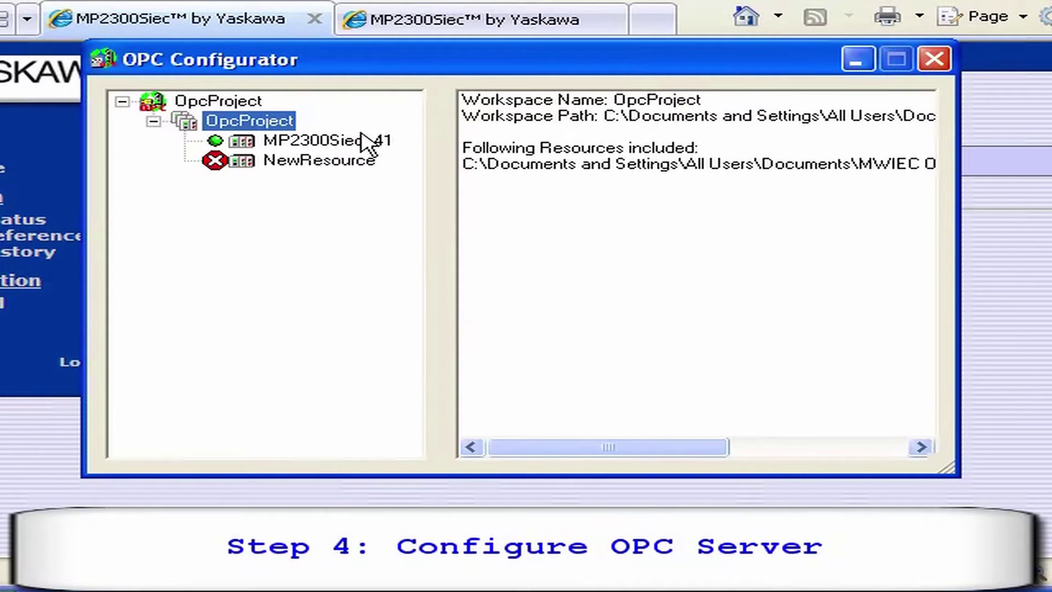
{"action": "left_click", "coordinate": [322, 163]}
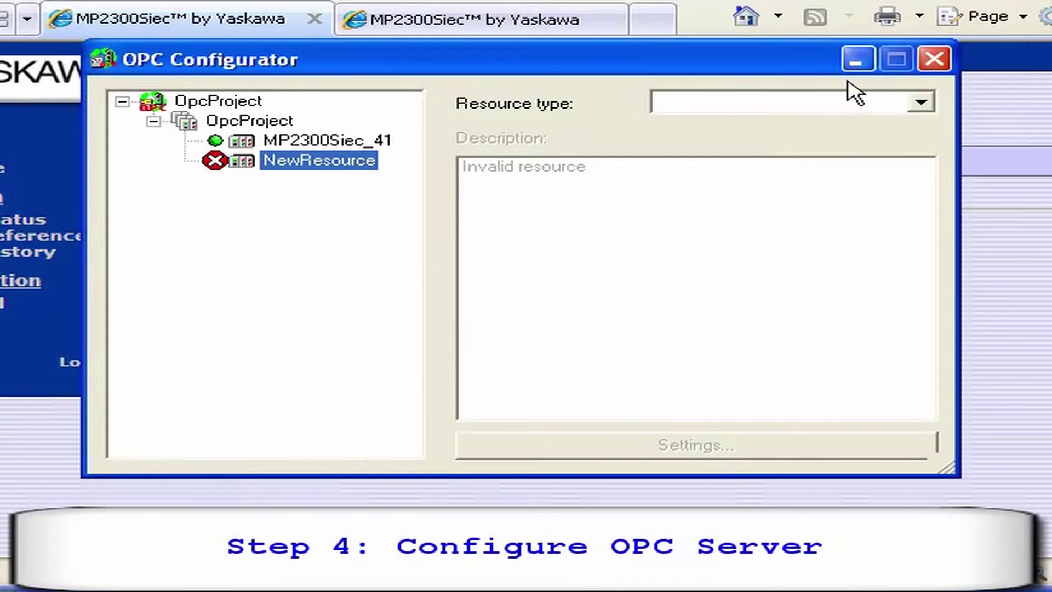
{"action": "left_click", "coordinate": [920, 102]}
{"action": "left_click", "coordinate": [876, 127]}
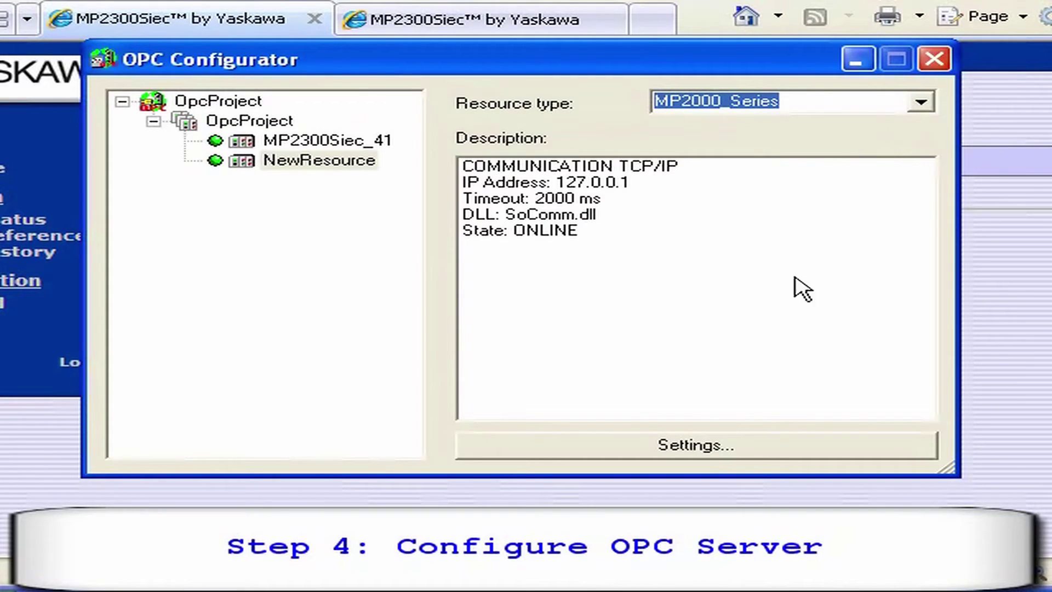
Step: Set the second resource's TCP/IP address to 192.168.15.42 in its communication settings and confirm
{"action": "left_click", "coordinate": [733, 445]}
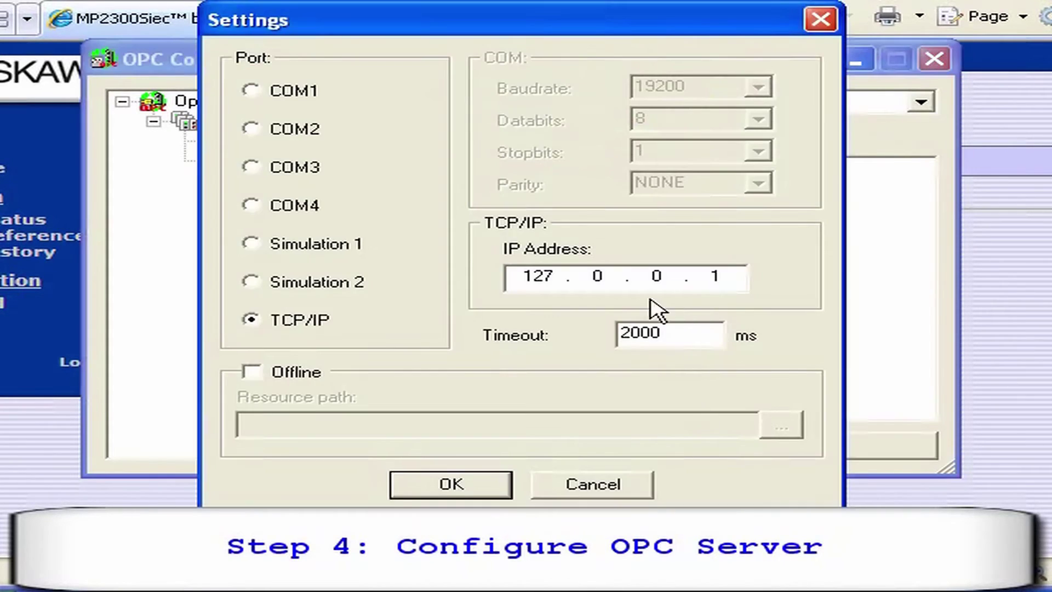
{"action": "left_click", "coordinate": [540, 279]}
{"action": "double_click", "coordinate": [538, 279]}
{"action": "type", "text": "192.168.15"}
{"action": "key", "text": "Tab"}
{"action": "double_click", "coordinate": [715, 276]}
{"action": "type", "text": "42"}
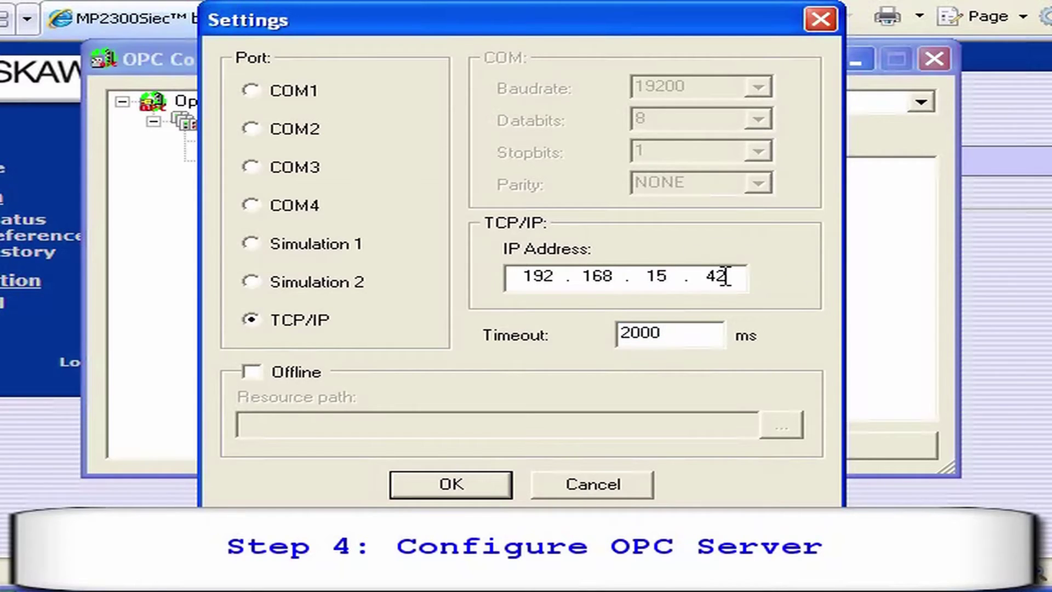
{"action": "left_click", "coordinate": [469, 477]}
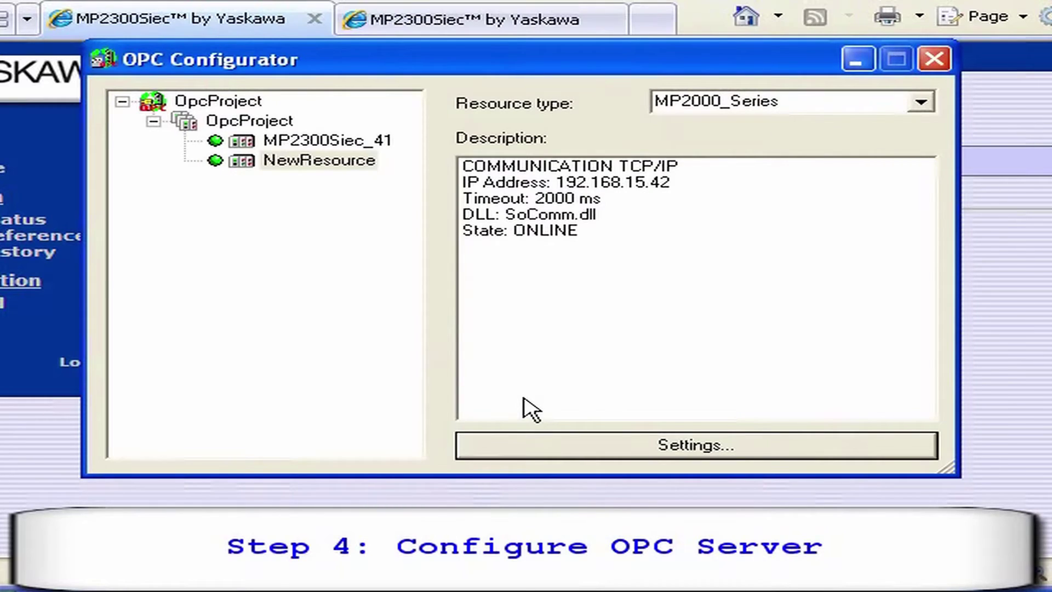
Step: Rename the second resource as MP2300Siec_42 and close the OPC Configurator
{"action": "left_click", "coordinate": [335, 162]}
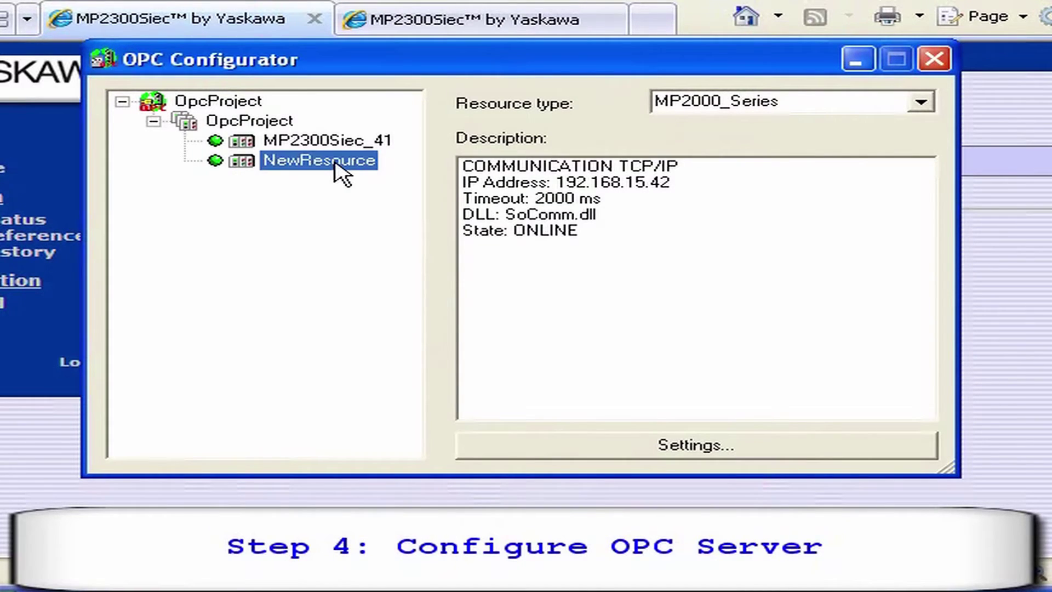
{"action": "left_click", "coordinate": [335, 163]}
{"action": "type", "text": "MP2300Siec_42"}
{"action": "key", "text": "Return"}
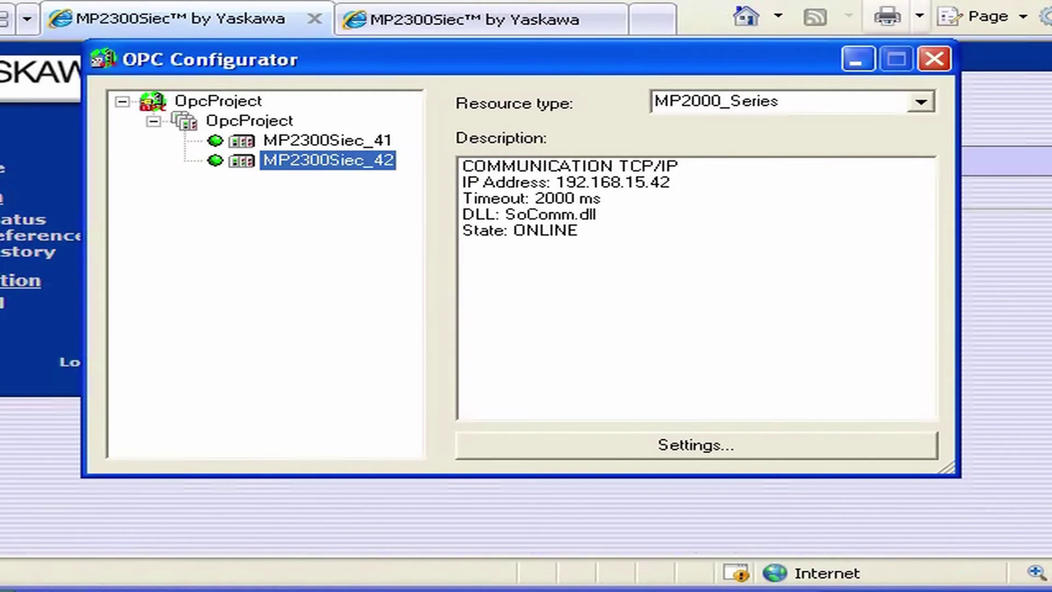
{"action": "left_click", "coordinate": [933, 58]}
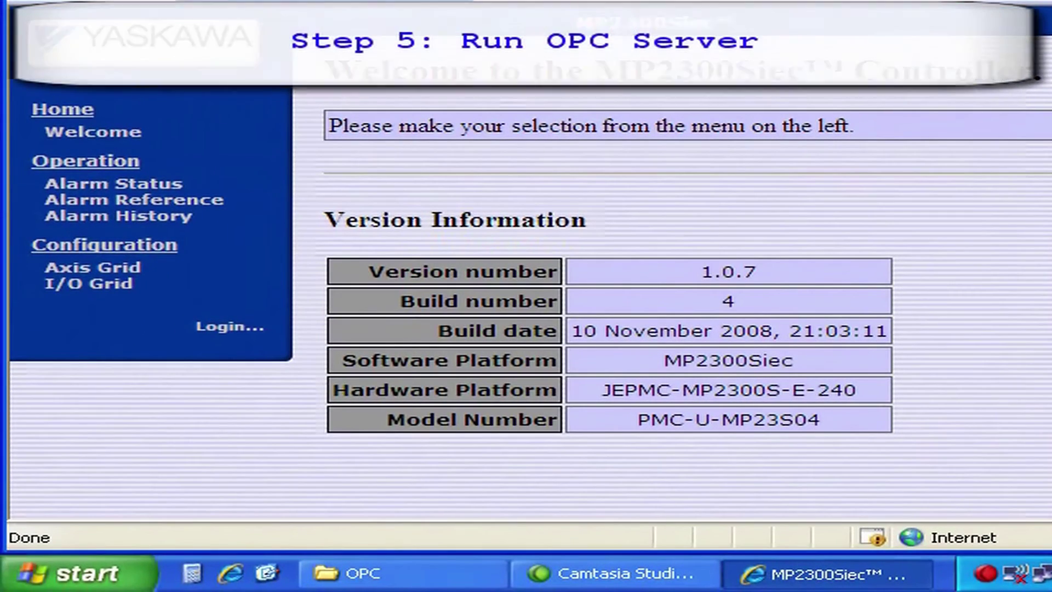
Step: Launch OPC Server 2.1 from Yaskawa's MWIEC OPC Server program group
{"action": "left_click", "coordinate": [122, 571]}
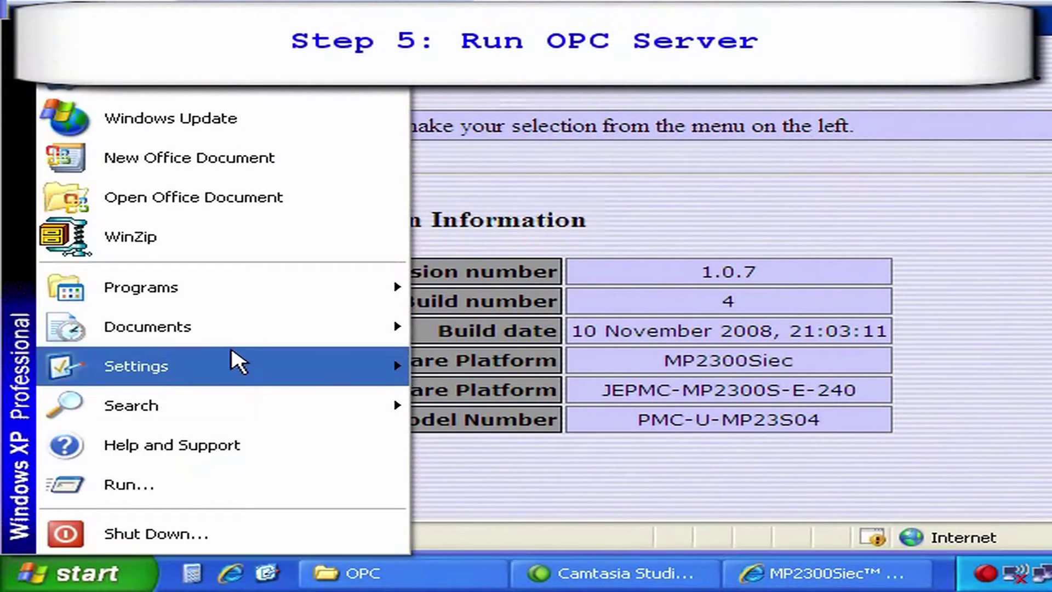
{"action": "mouse_move", "coordinate": [258, 288]}
{"action": "mouse_move", "coordinate": [472, 286]}
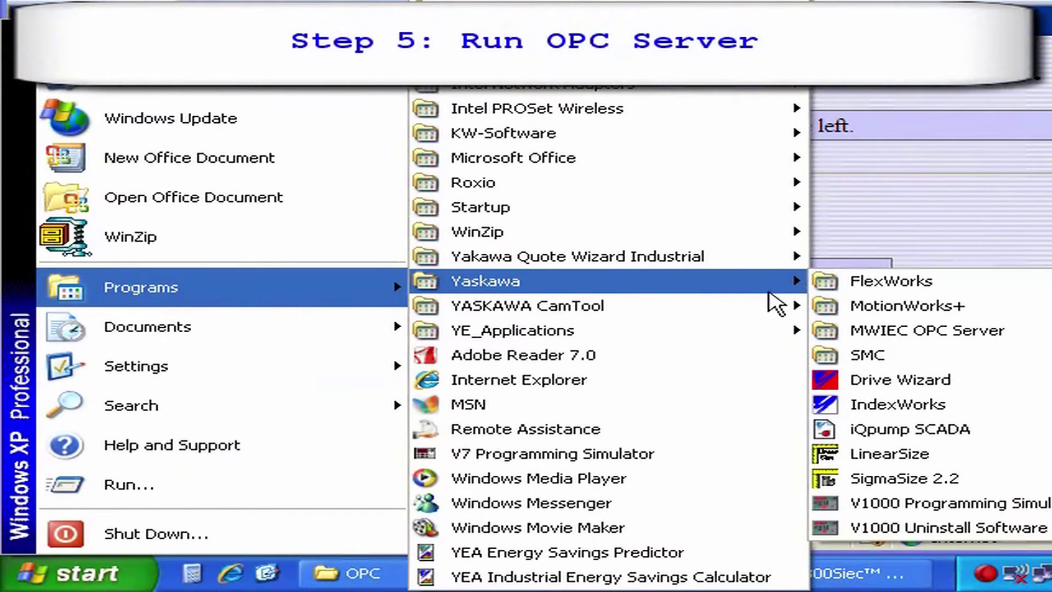
{"action": "mouse_move", "coordinate": [935, 335]}
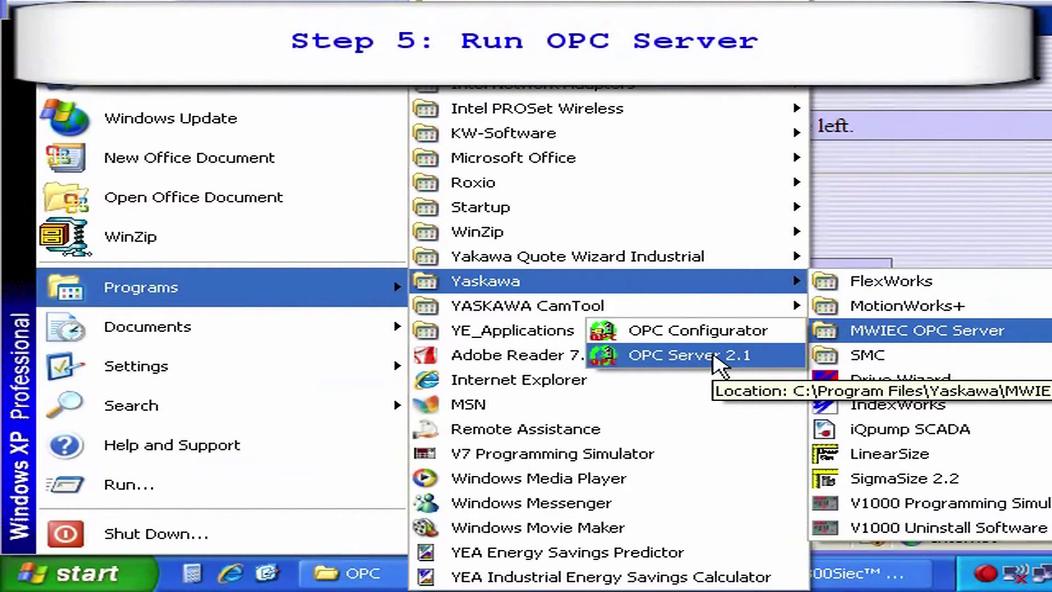
{"action": "left_click", "coordinate": [718, 356]}
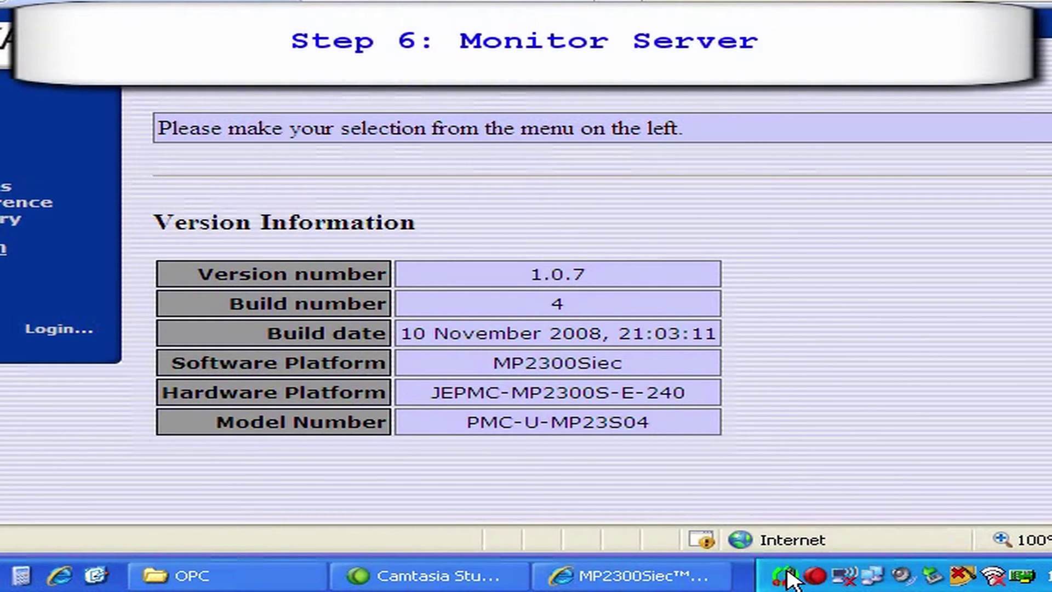
Step: Open the running OPC server's statistics information to check its client and resource details
{"action": "right_click", "coordinate": [788, 572]}
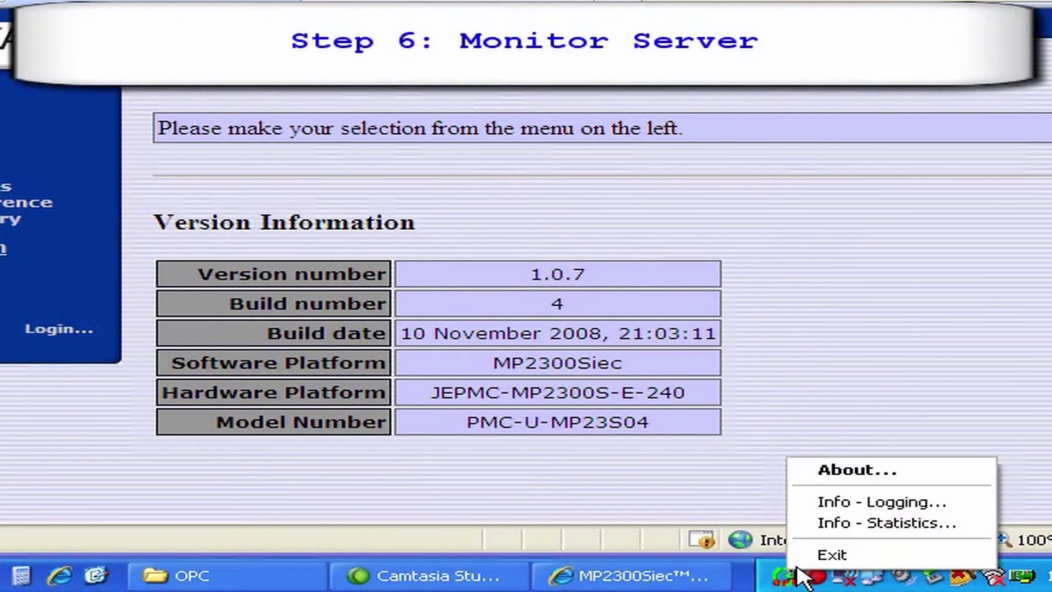
{"action": "left_click", "coordinate": [852, 524]}
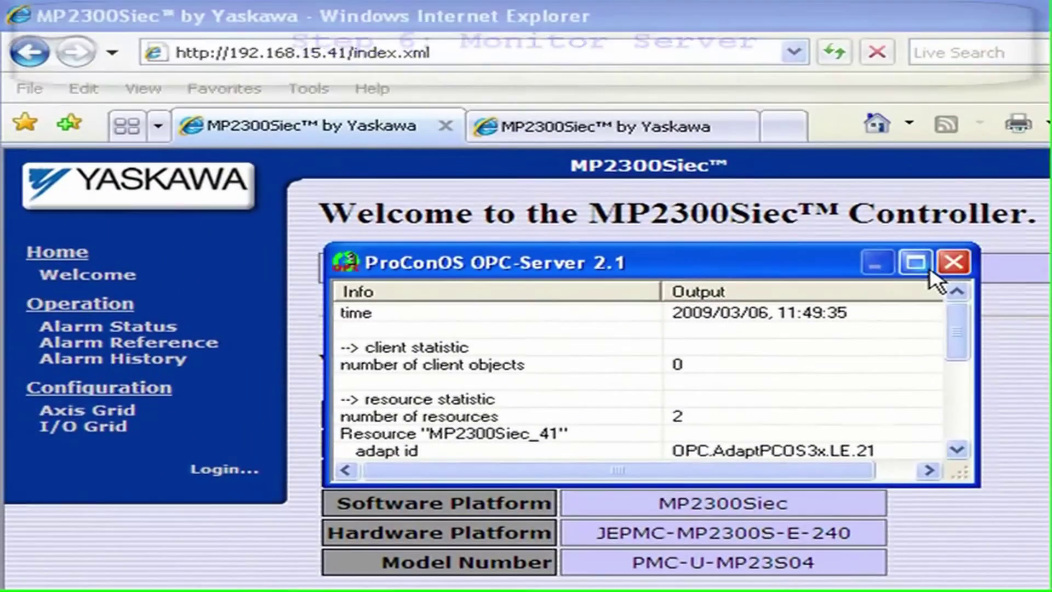
{"action": "left_click", "coordinate": [927, 269]}
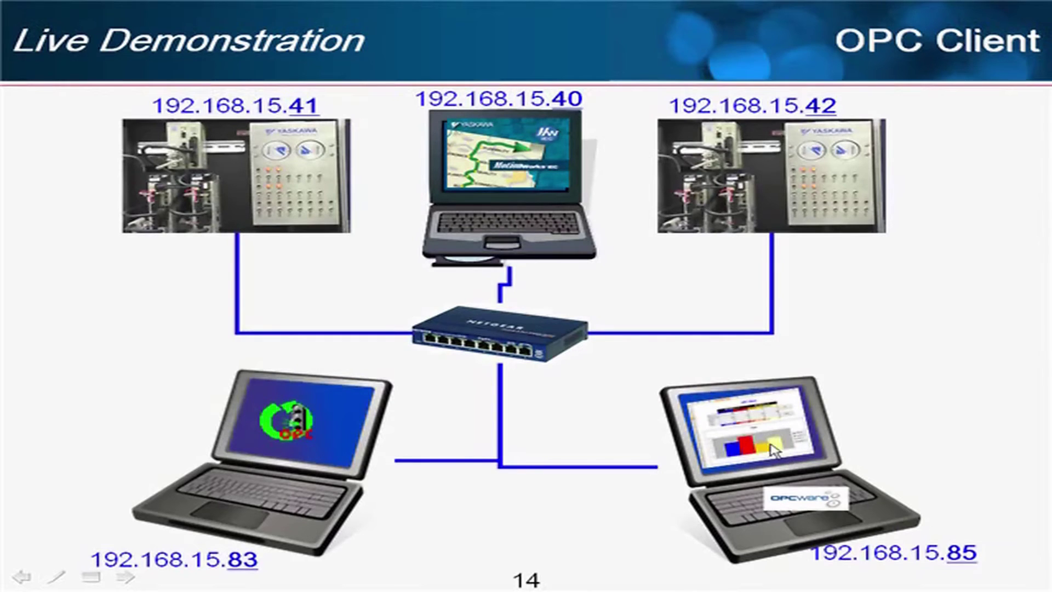
Step: Switch to the OPC Client workbook in Excel and look over the available OPCWareXL commands
{"action": "left_click", "coordinate": [758, 349]}
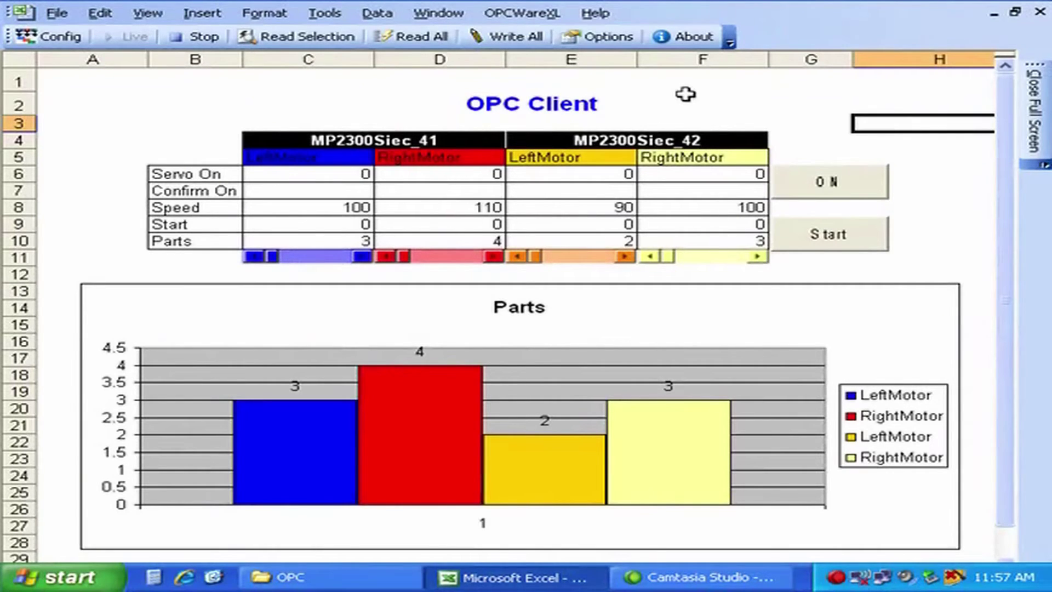
{"action": "left_click", "coordinate": [525, 13]}
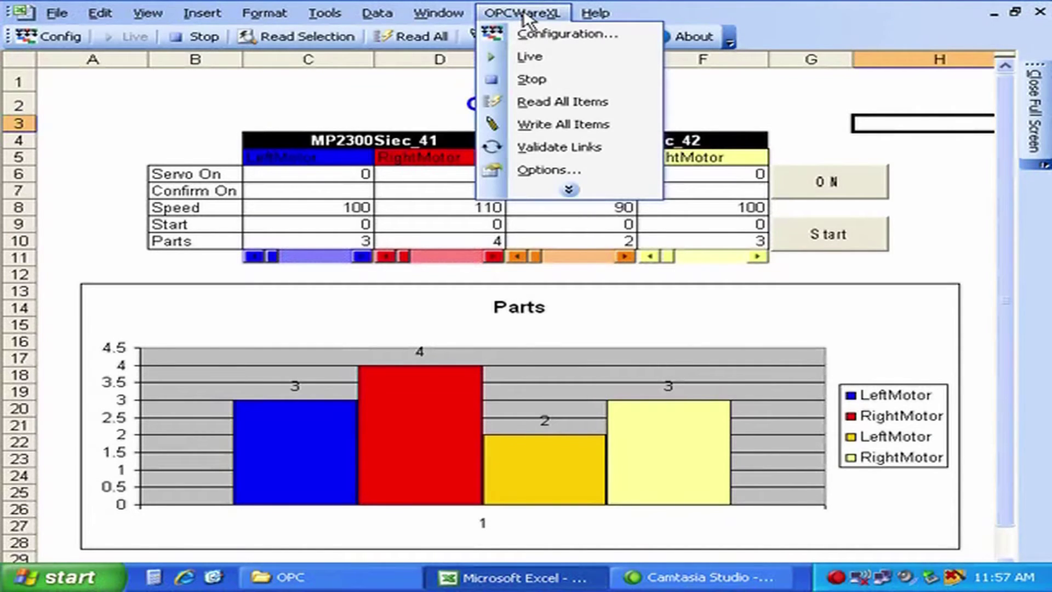
{"action": "left_click", "coordinate": [525, 14]}
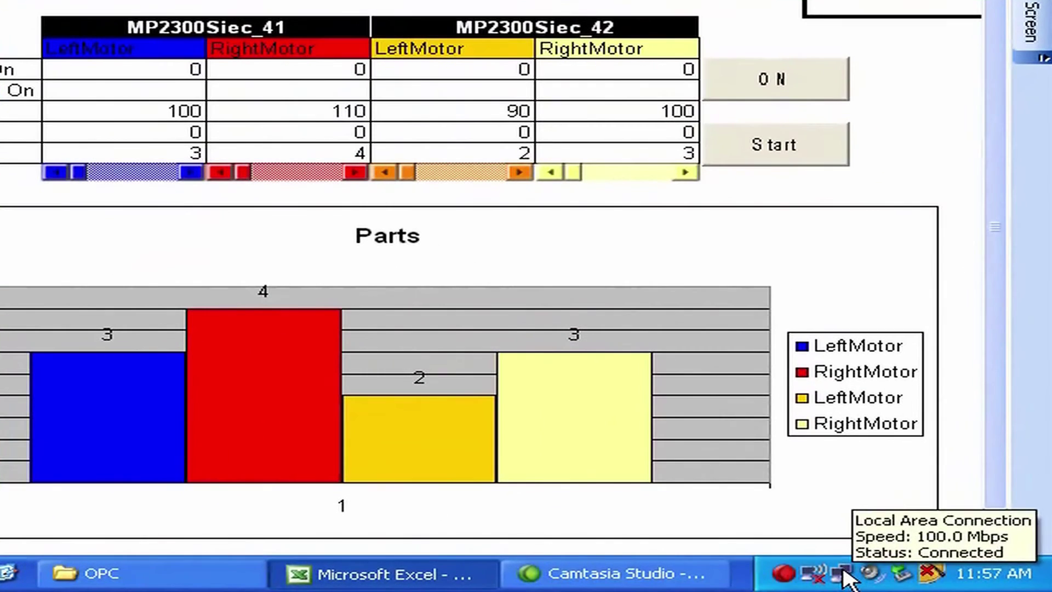
Step: Open the Windows Firewall settings from the client PC's local area connection and check that the firewall is off
{"action": "right_click", "coordinate": [884, 577]}
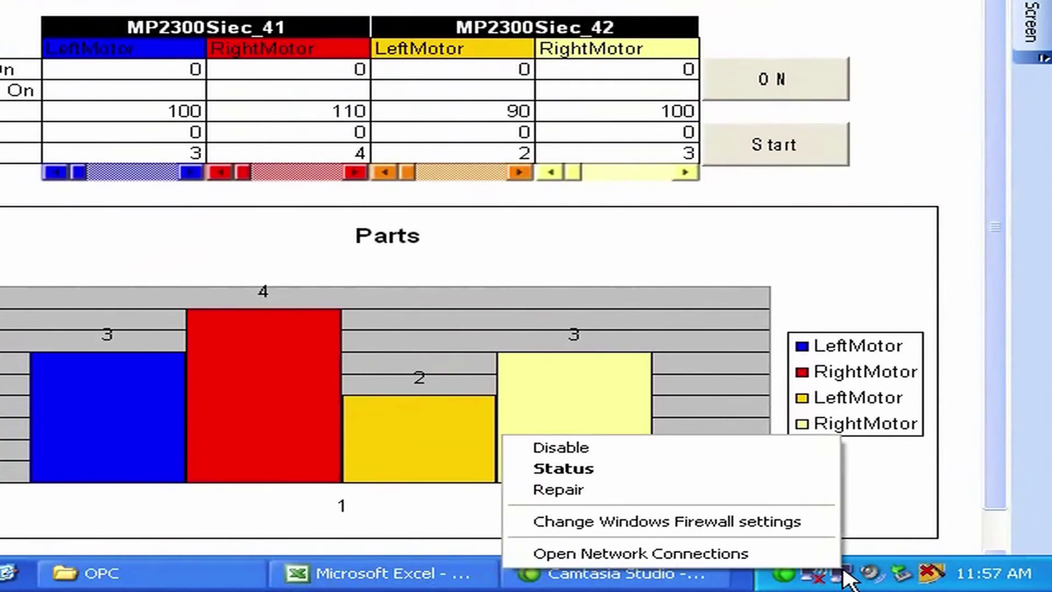
{"action": "left_click", "coordinate": [789, 550]}
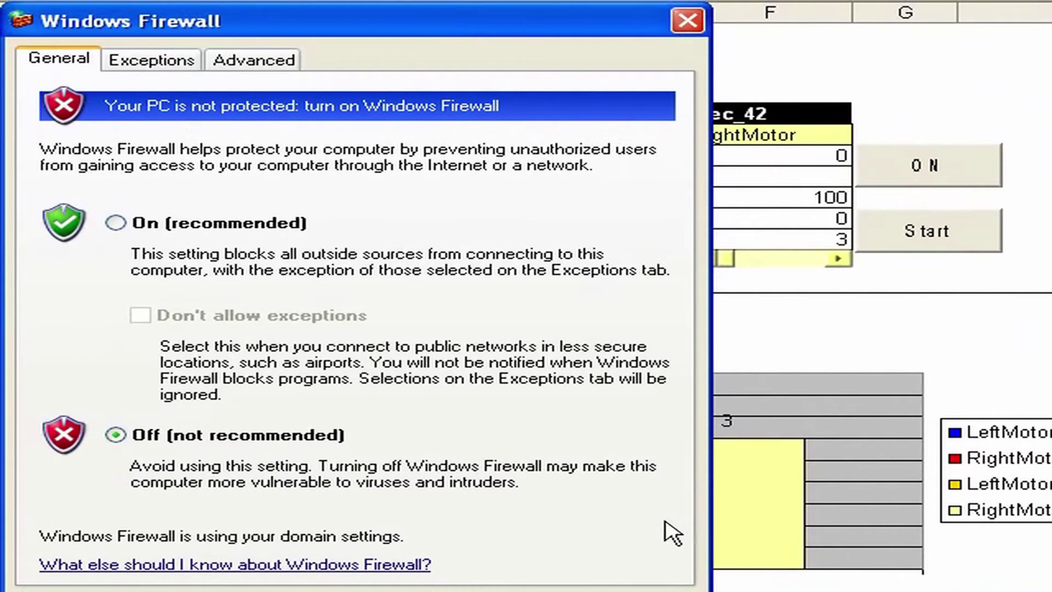
{"action": "left_click", "coordinate": [654, 589]}
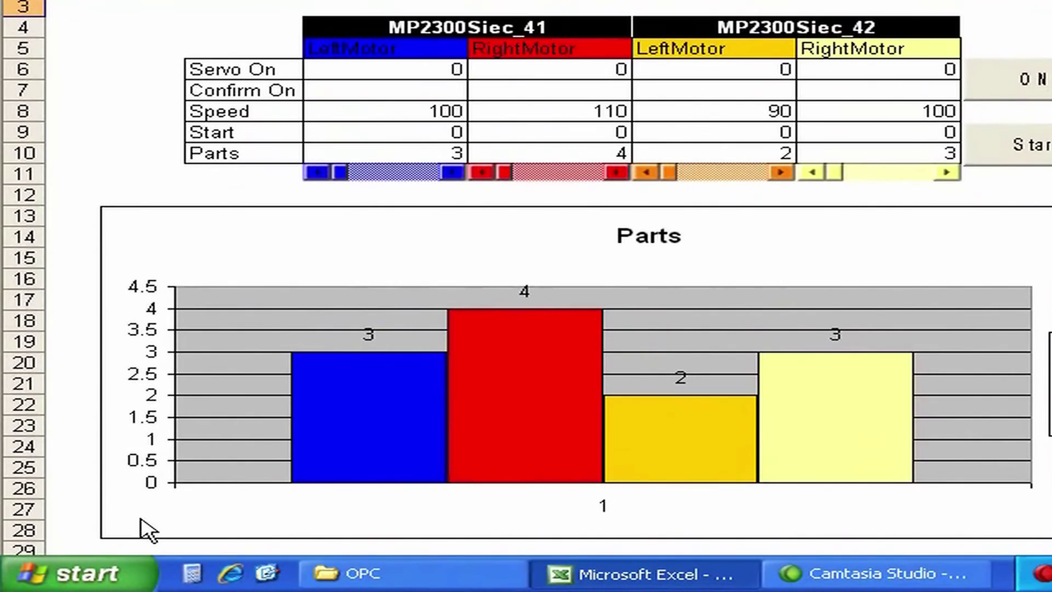
Step: Ping the OPC server PC at 192.168.15.83 from a command prompt, and close the prompt when done
{"action": "left_click", "coordinate": [104, 570]}
{"action": "left_click", "coordinate": [111, 486]}
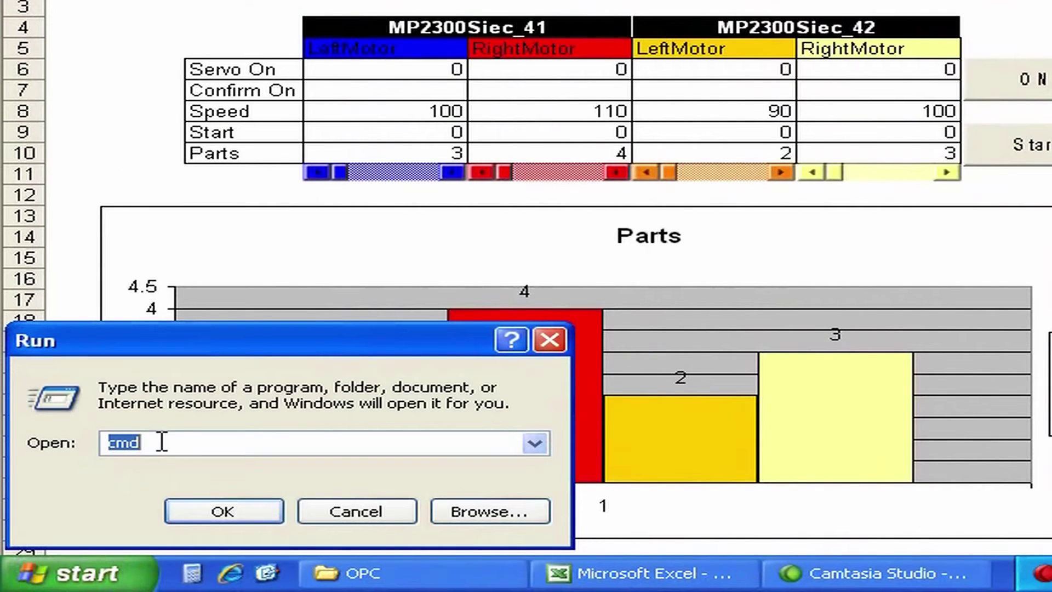
{"action": "left_click", "coordinate": [223, 511]}
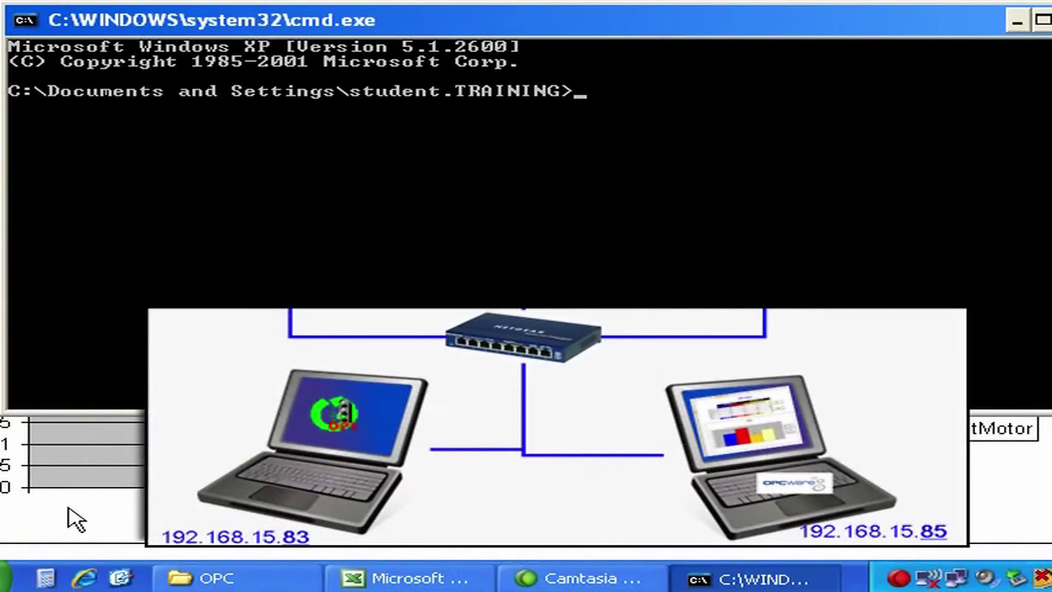
{"action": "type", "text": "ping 19"}
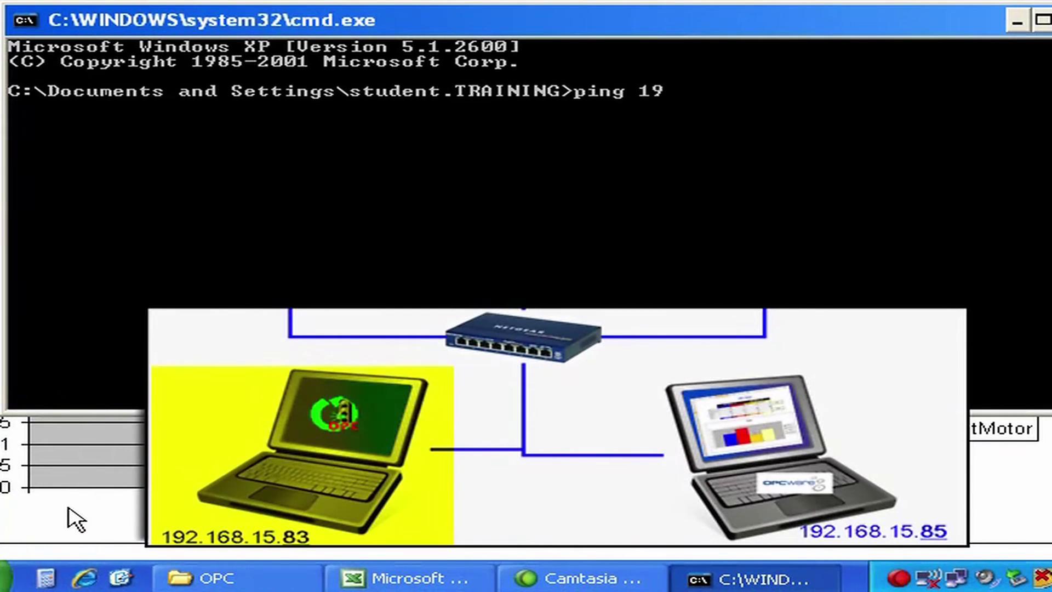
{"action": "type", "text": "2.168.15."}
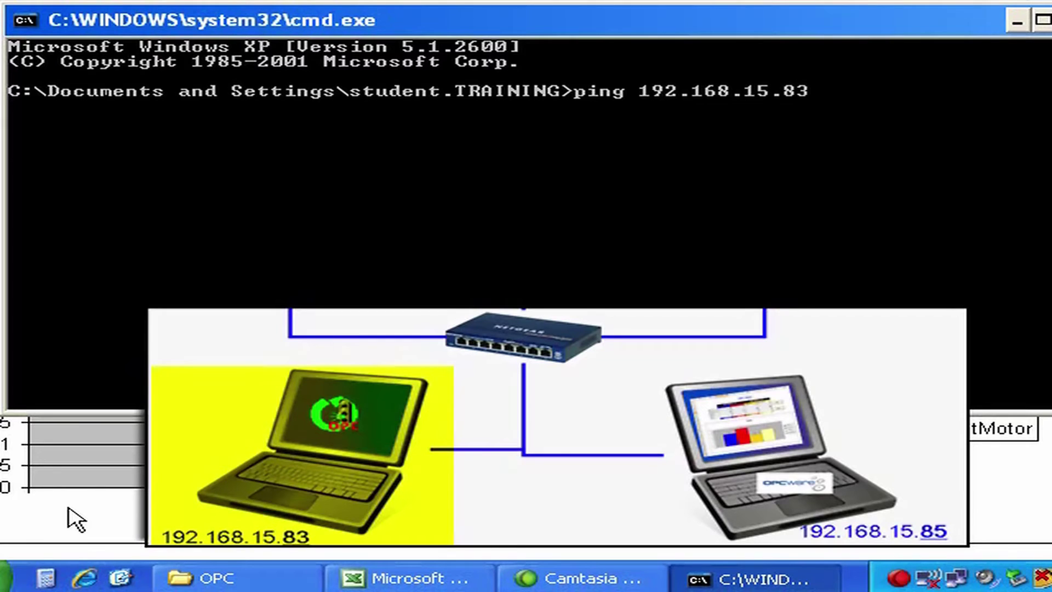
{"action": "type", "text": "83"}
{"action": "key", "text": "Return"}
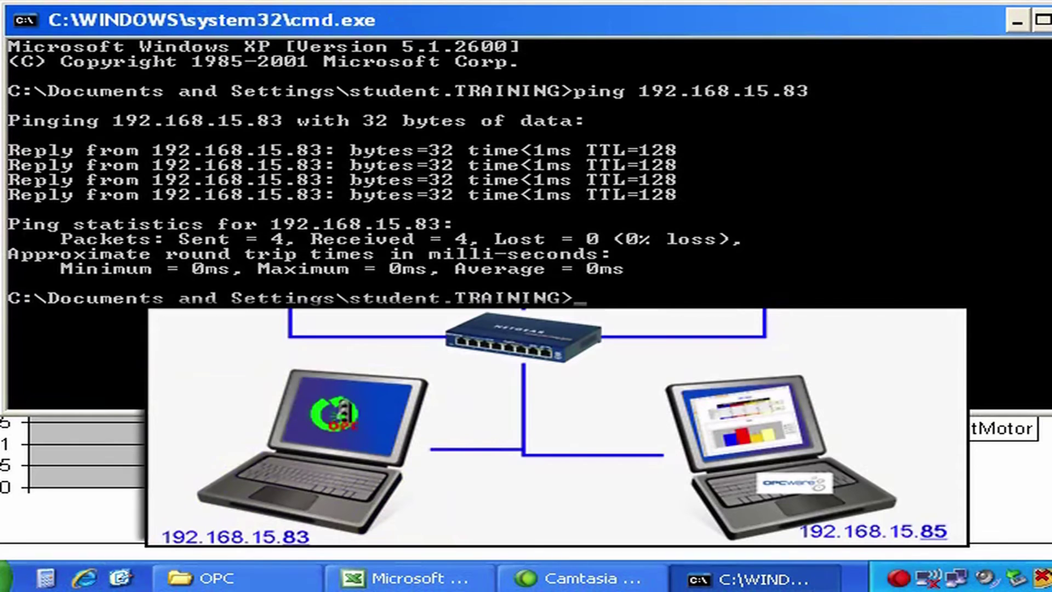
{"action": "key", "text": "alt+F4"}
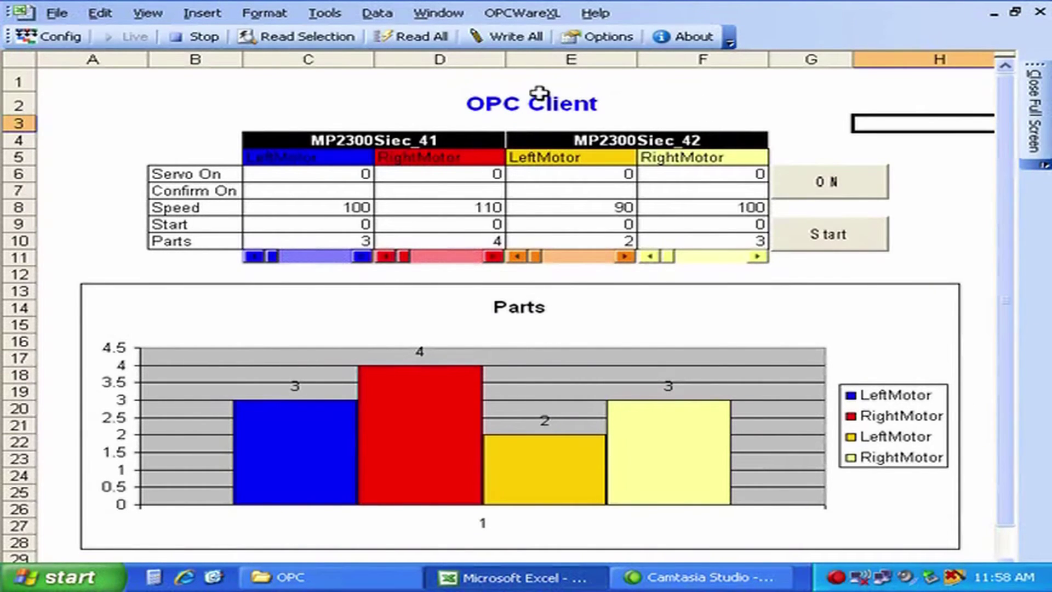
Step: Connect the OPCWareXL configuration to server OPC.OUT.PCOS.21 on remote PC 192.168.15.83, and check the client statistics on the OPC server
{"action": "left_click", "coordinate": [522, 16]}
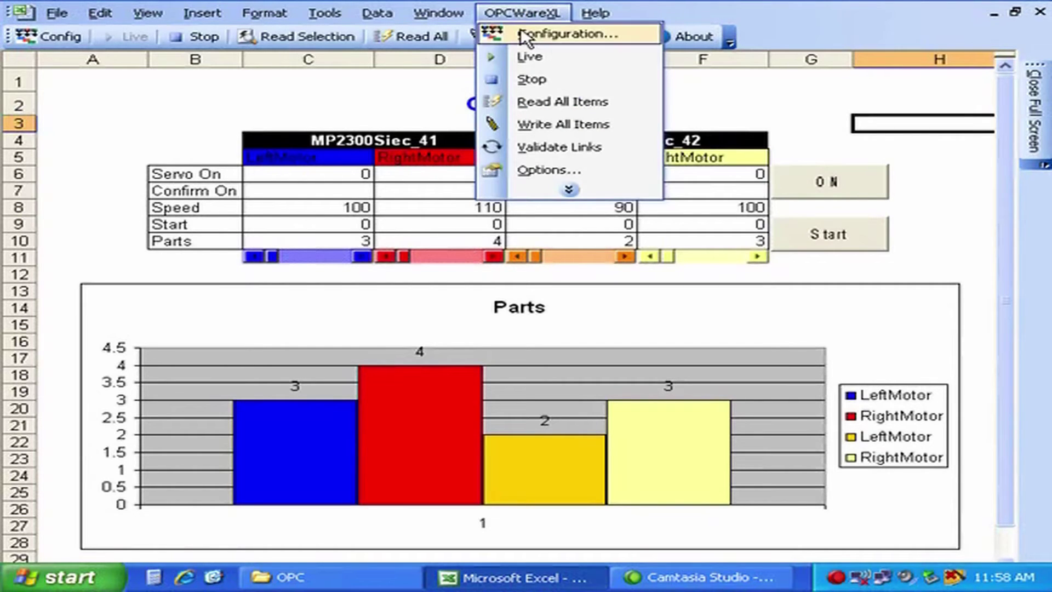
{"action": "left_click", "coordinate": [526, 35]}
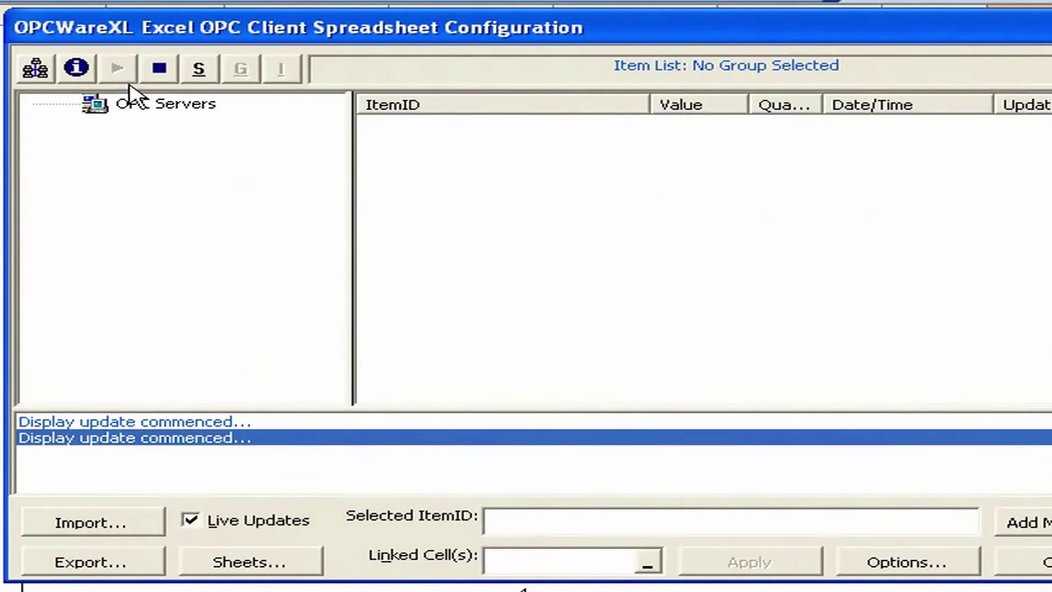
{"action": "left_click", "coordinate": [154, 104]}
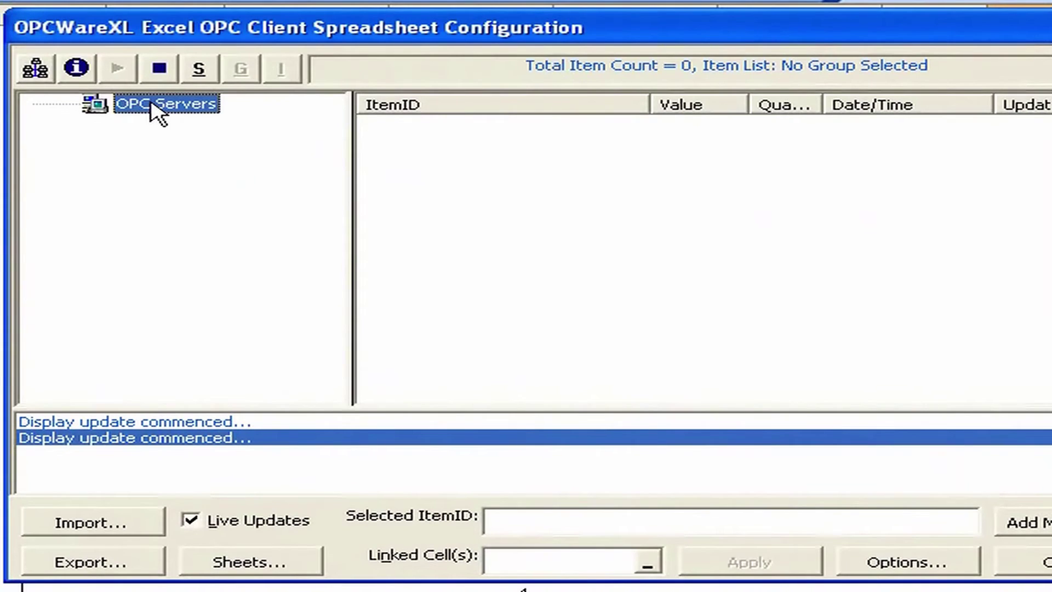
{"action": "left_click", "coordinate": [201, 70]}
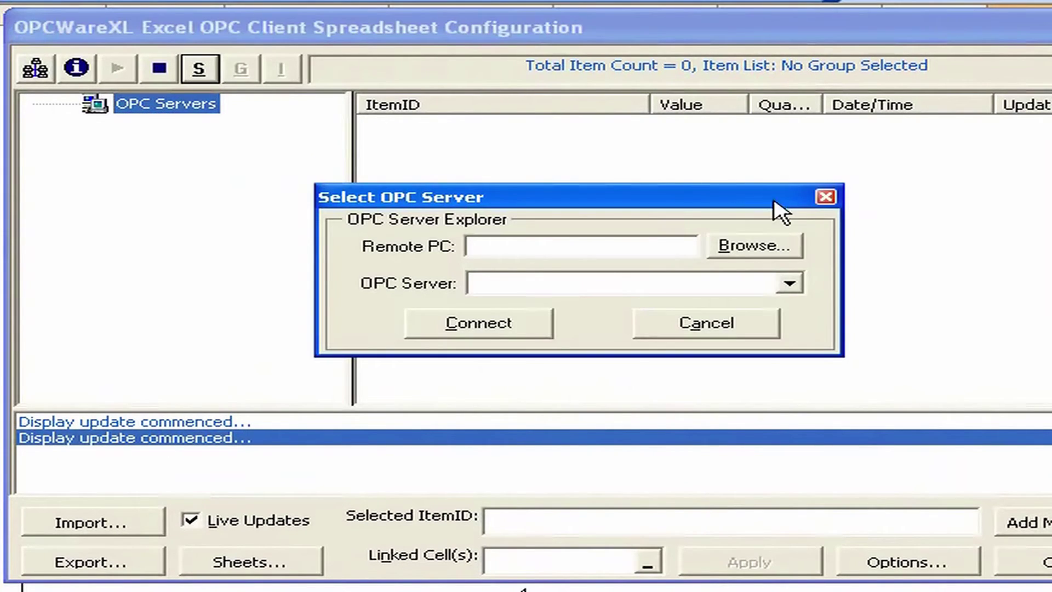
{"action": "left_click", "coordinate": [670, 242]}
{"action": "type", "text": "192.168.15.83"}
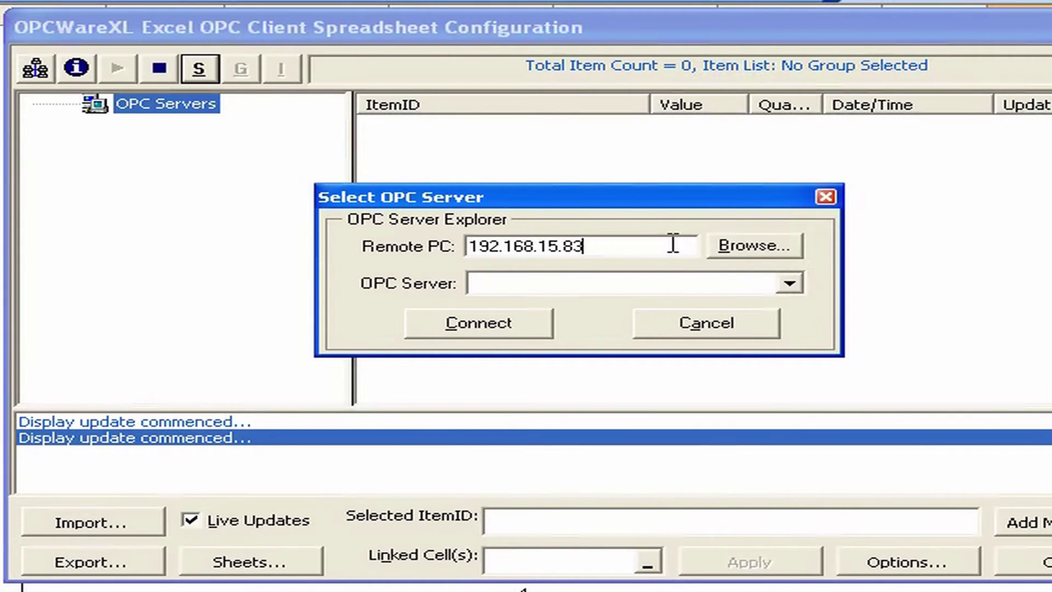
{"action": "left_click", "coordinate": [735, 283]}
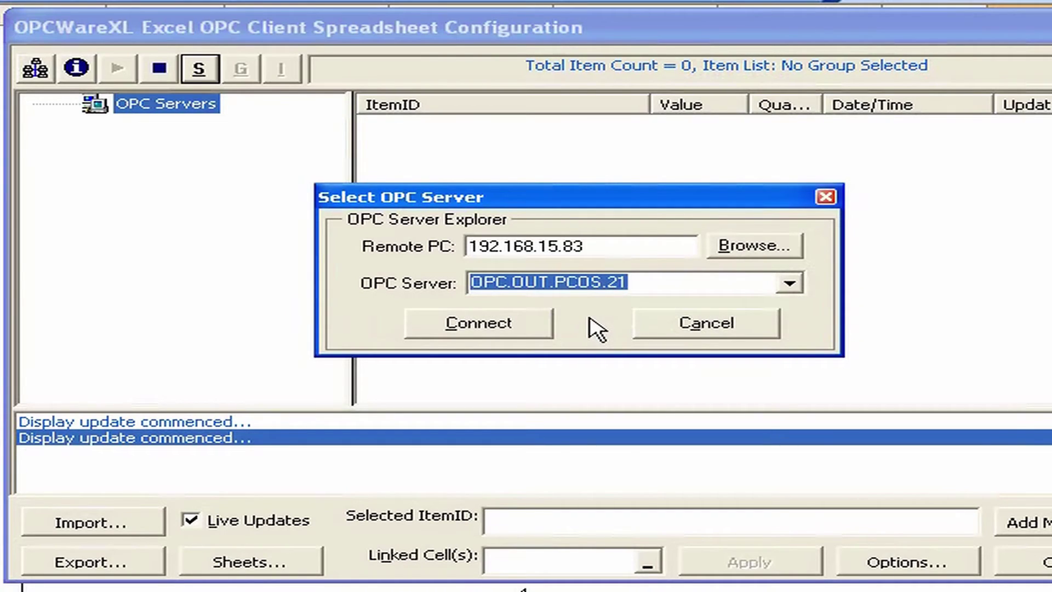
{"action": "left_click", "coordinate": [501, 325]}
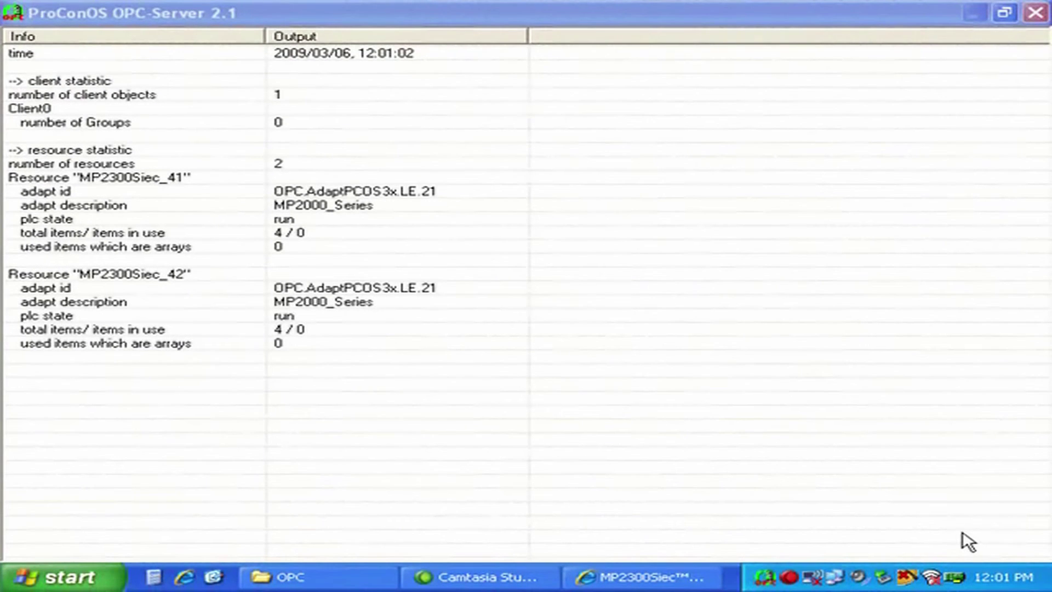
{"action": "right_click", "coordinate": [766, 576]}
{"action": "left_click", "coordinate": [800, 535]}
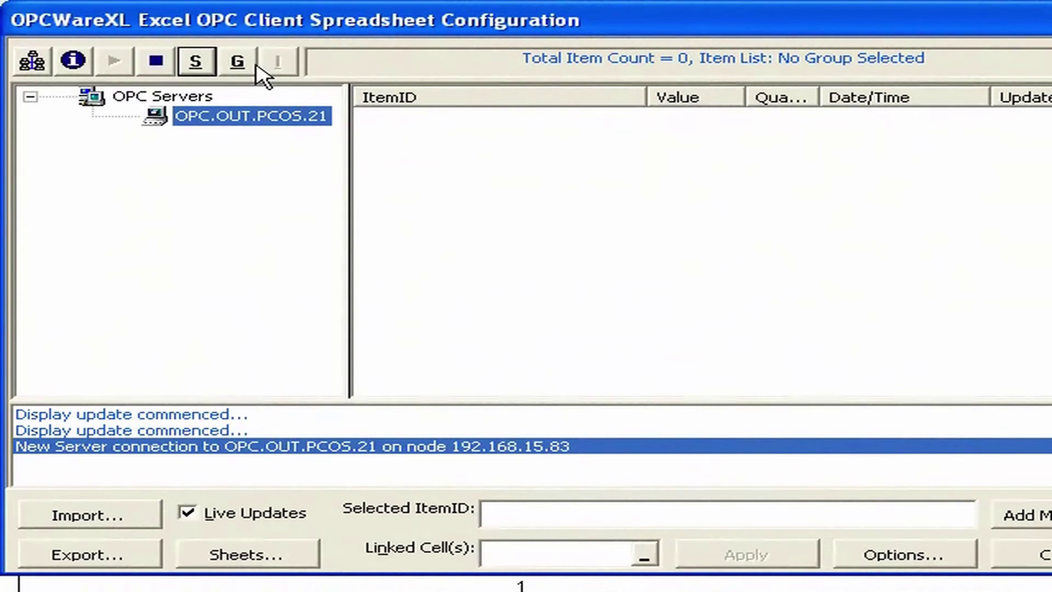
Step: Add a new OPC group named 41_LeftMotor under the OPC.OUT.PCOS.21 server
{"action": "left_click", "coordinate": [238, 63]}
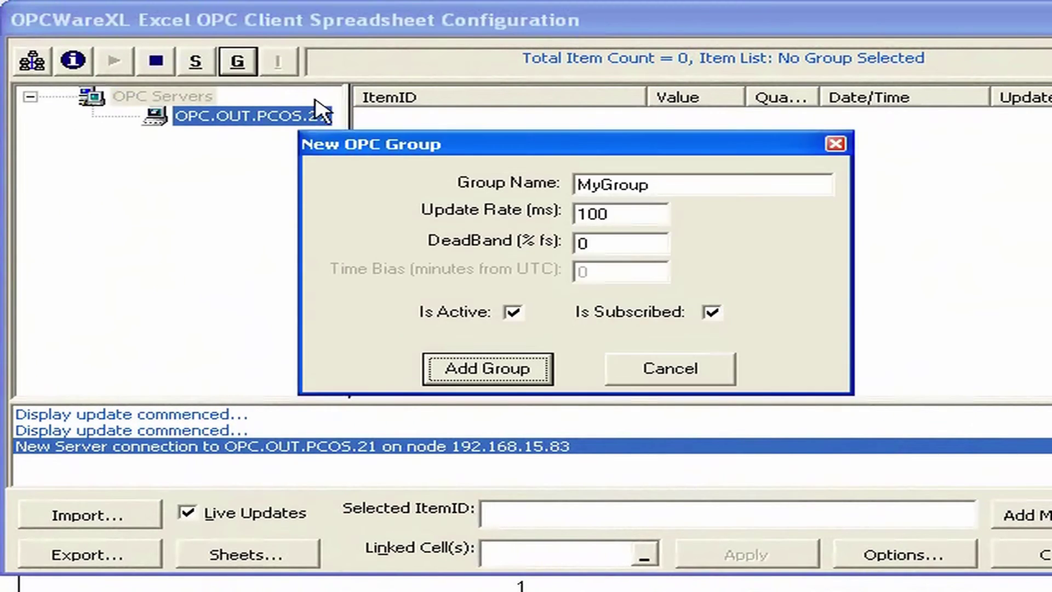
{"action": "left_click_drag", "start_coordinate": [699, 185], "coordinate": [564, 183]}
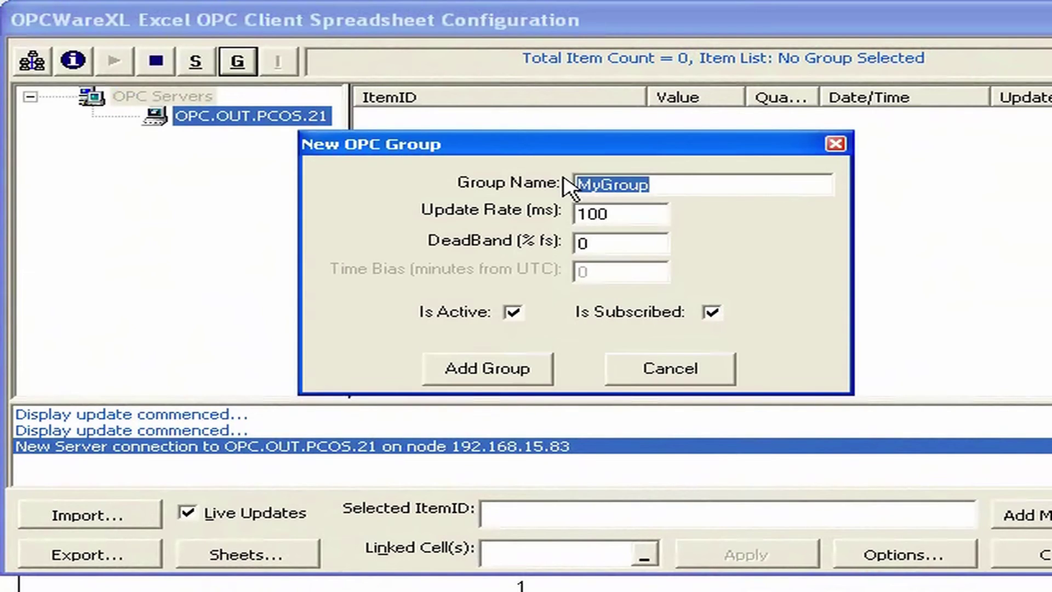
{"action": "type", "text": "41"}
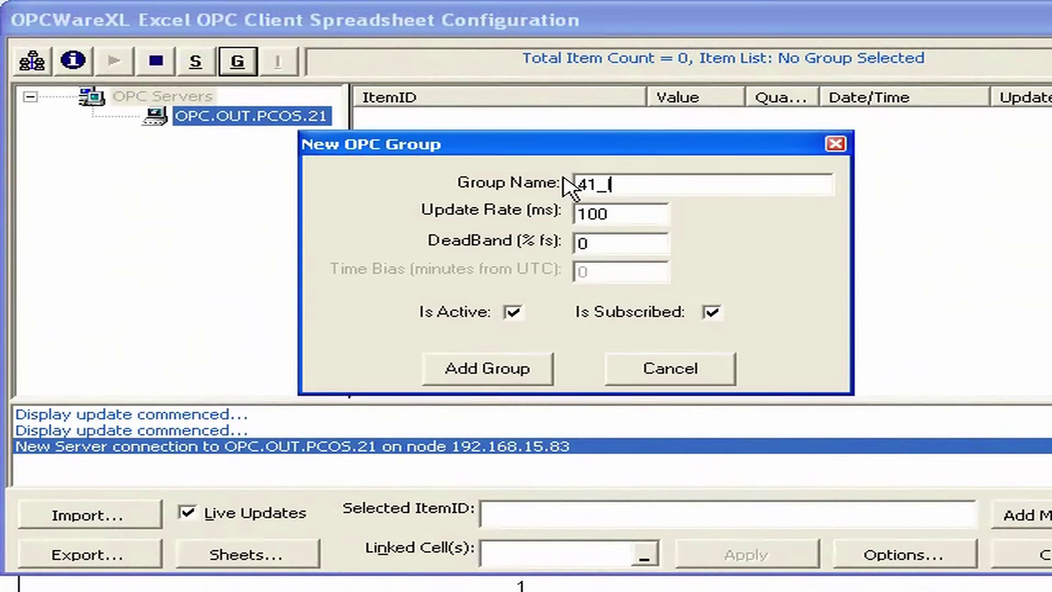
{"action": "type", "text": "_LeftMotor"}
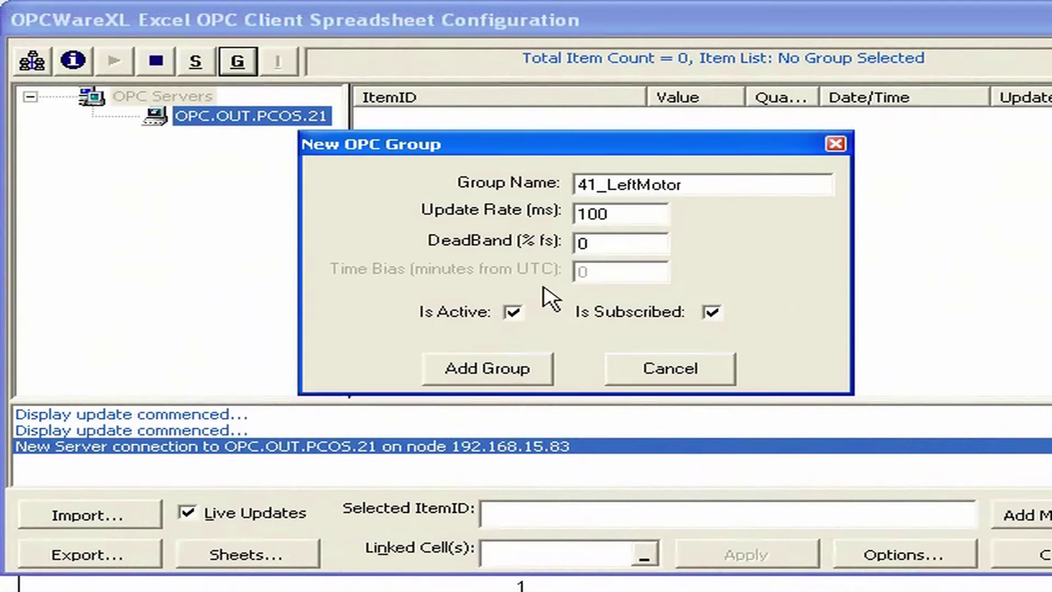
{"action": "left_click", "coordinate": [496, 375]}
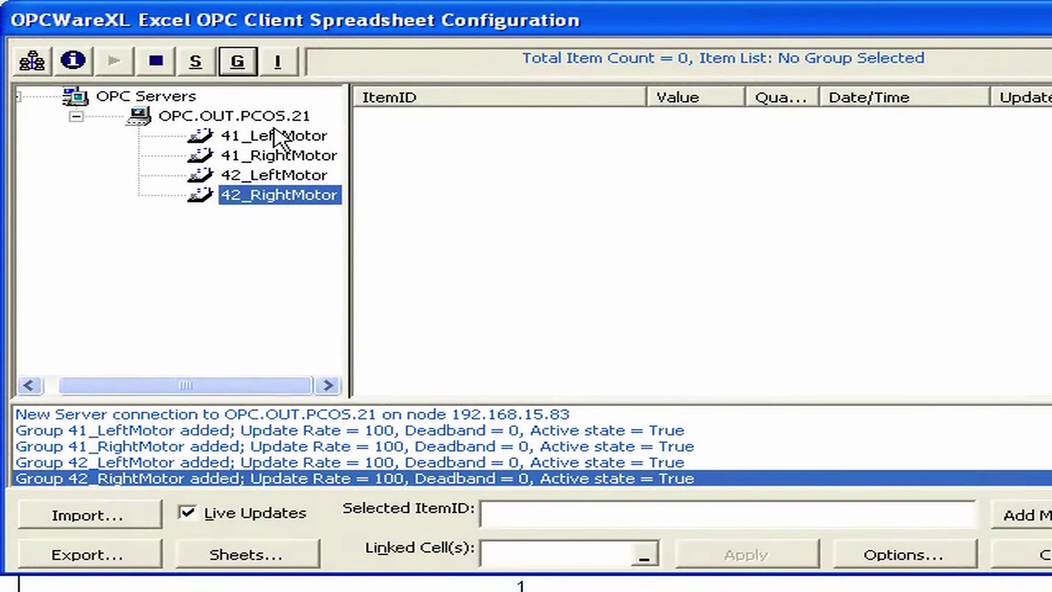
{"action": "left_click", "coordinate": [276, 133]}
{"action": "left_click", "coordinate": [277, 163]}
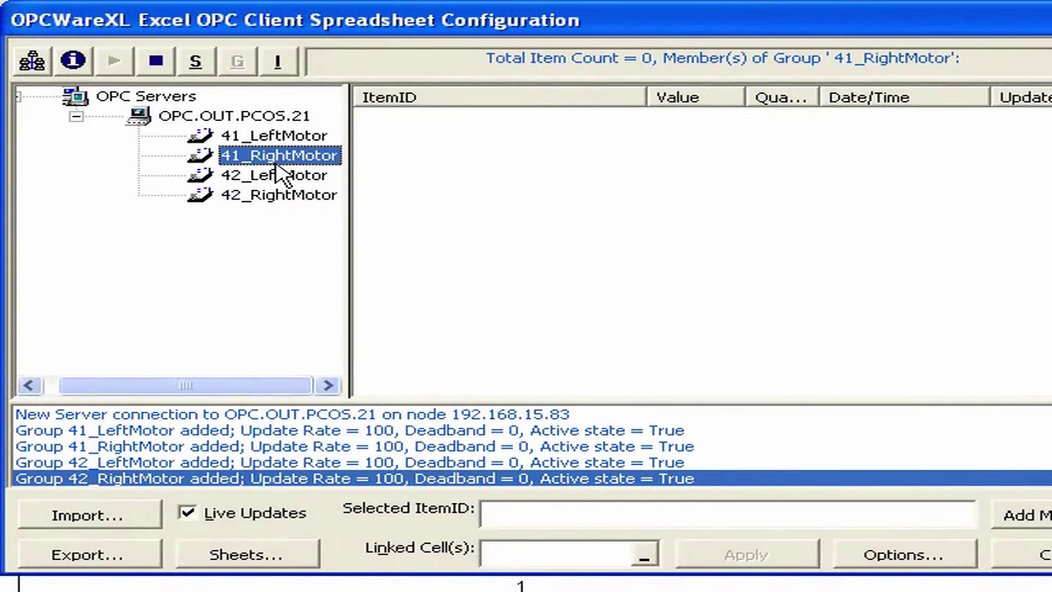
{"action": "left_click", "coordinate": [279, 176]}
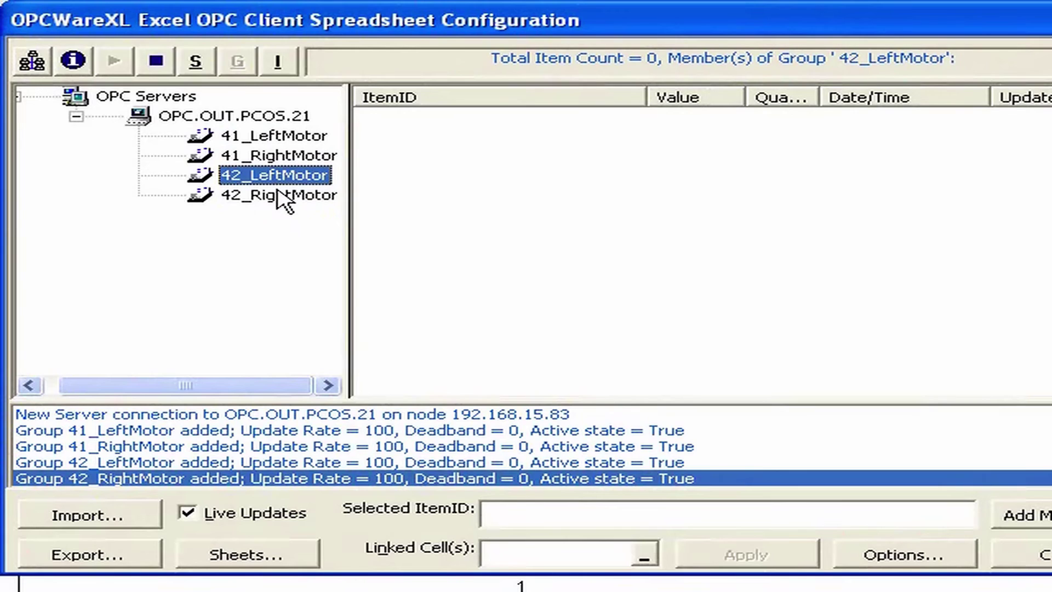
{"action": "left_click", "coordinate": [282, 197]}
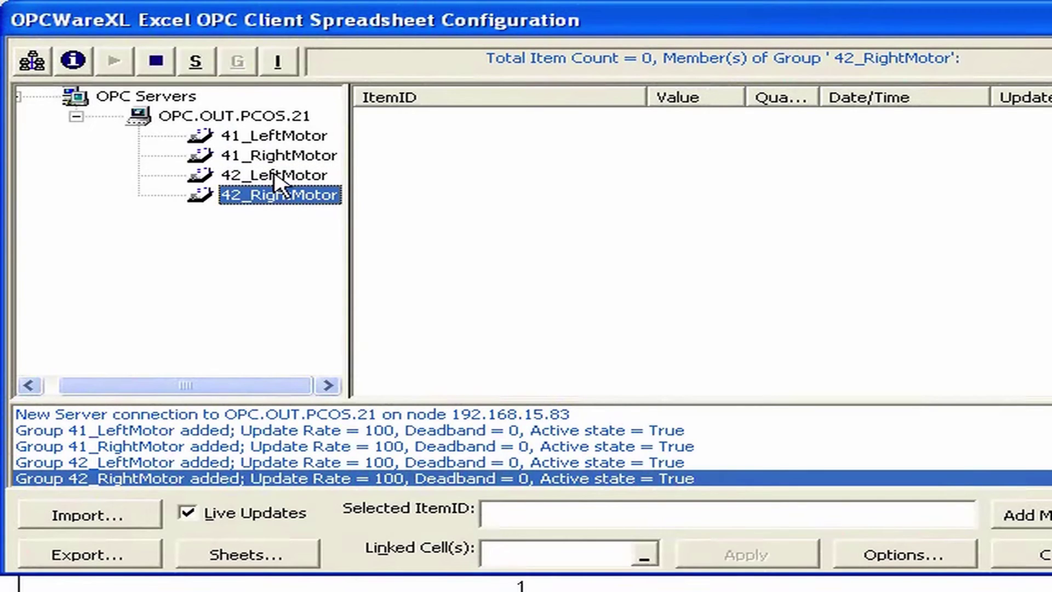
Step: Validate the MP2300Siec_41 items G_EnableLeft and G_StatusLeft and add them to the 41_LeftMotor group
{"action": "left_click", "coordinate": [300, 138]}
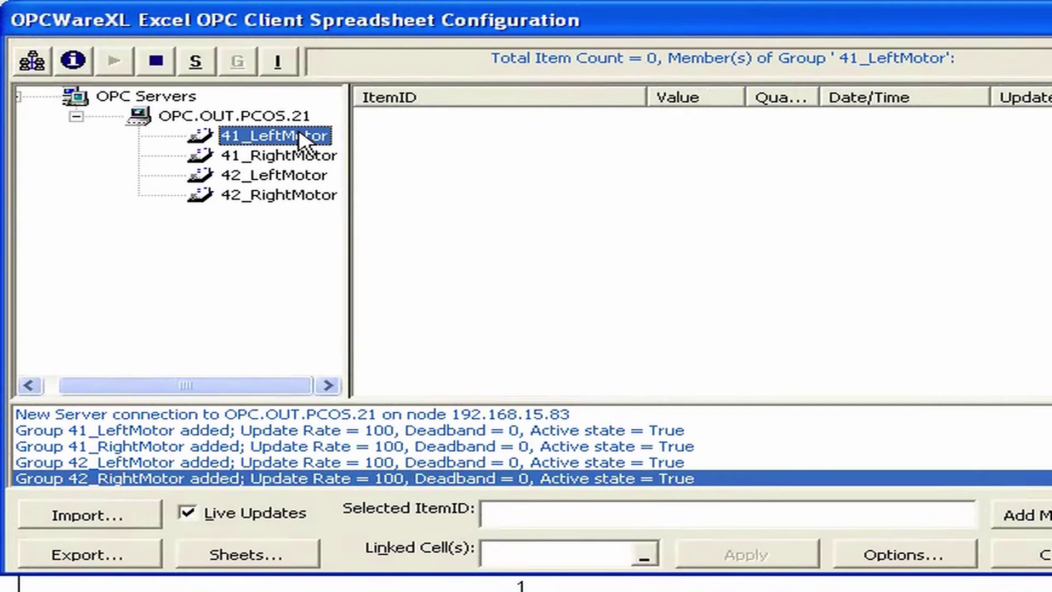
{"action": "left_click", "coordinate": [281, 67]}
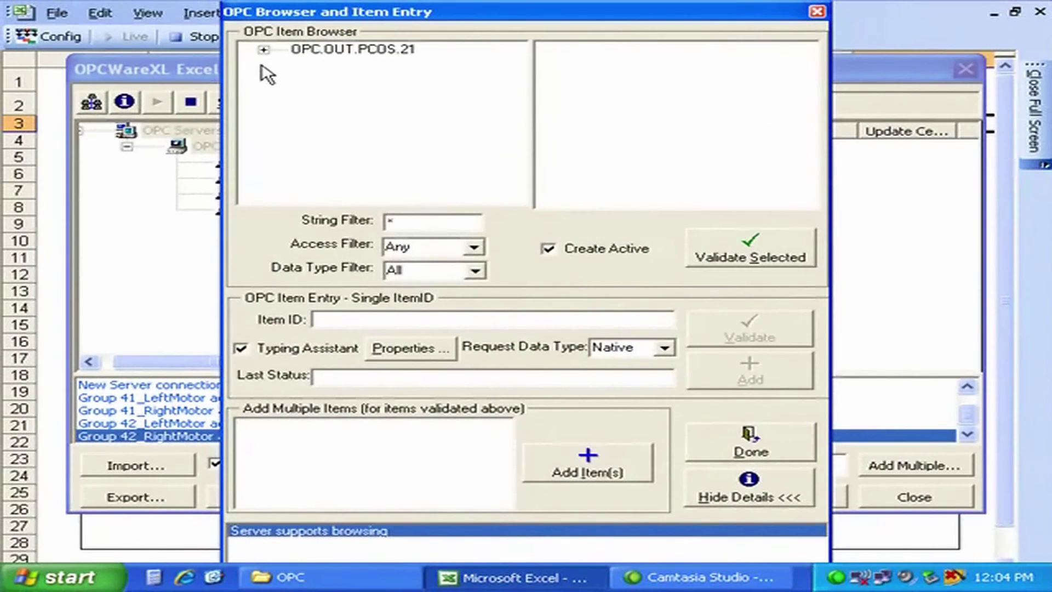
{"action": "left_click", "coordinate": [264, 49]}
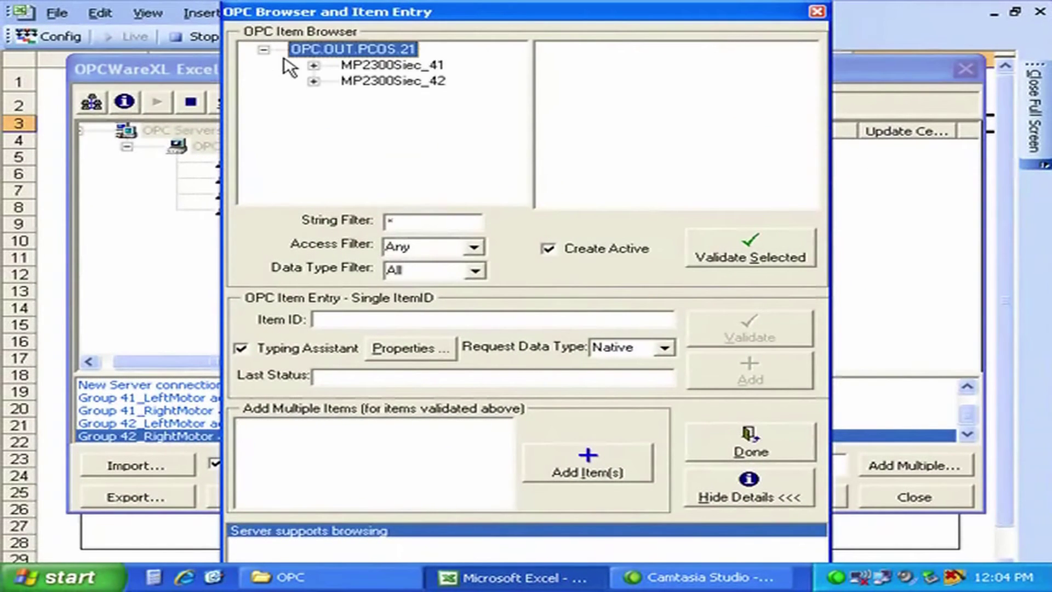
{"action": "left_click", "coordinate": [312, 66]}
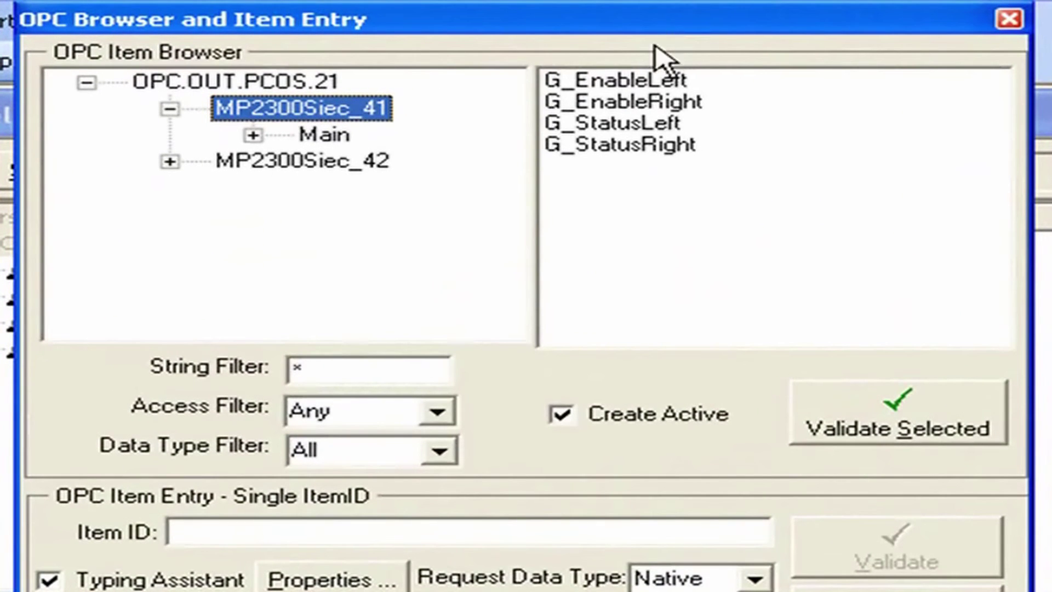
{"action": "left_click", "coordinate": [636, 80]}
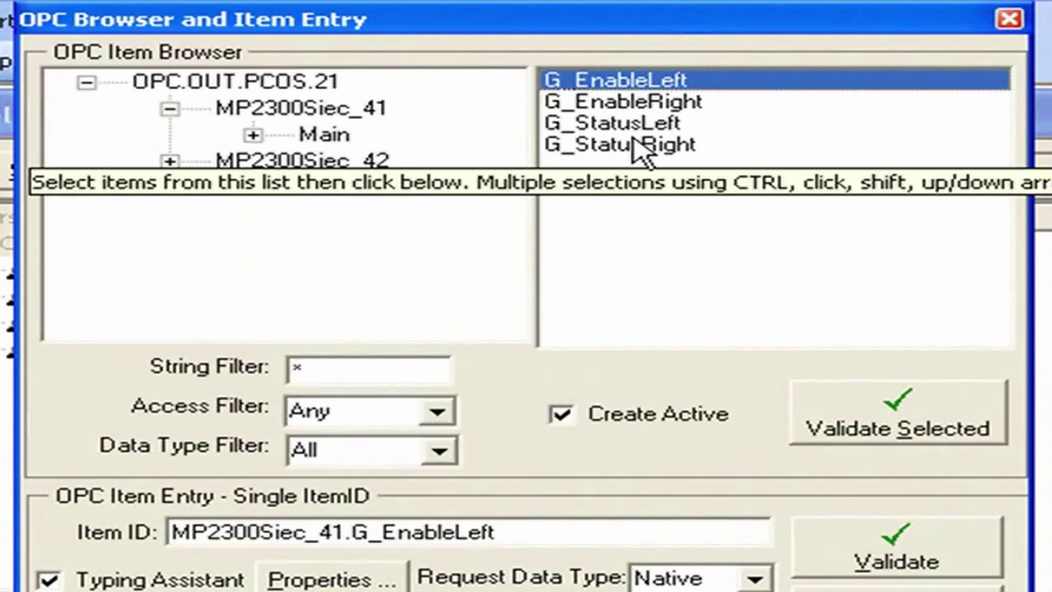
{"action": "left_click", "coordinate": [651, 123], "text": "ctrl"}
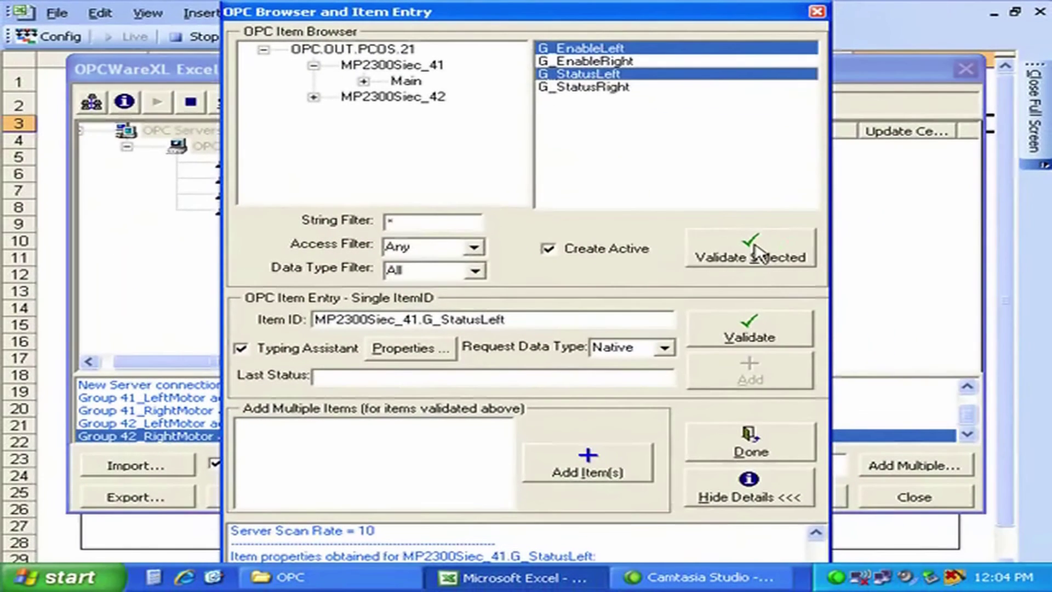
{"action": "left_click", "coordinate": [754, 247]}
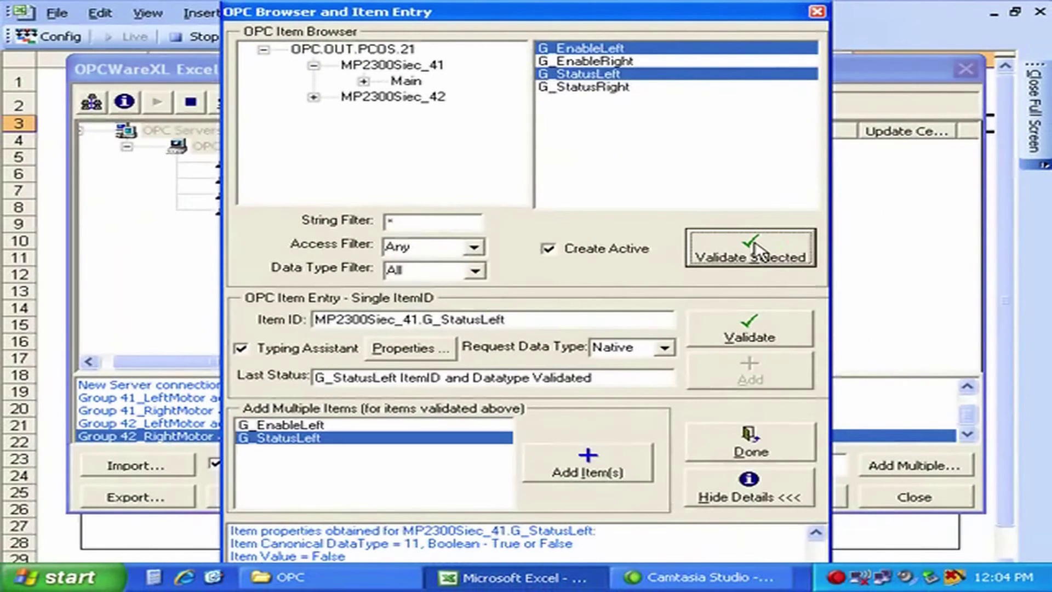
{"action": "left_click", "coordinate": [610, 473]}
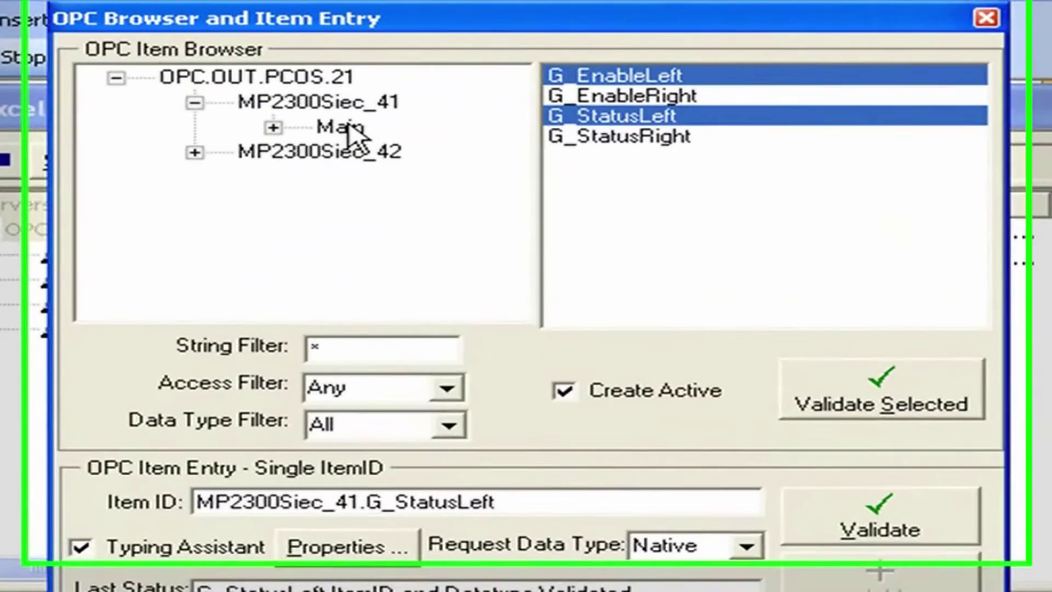
Step: Validate CountLeft, StartLeft and VelocityLeft from the MP2300Siec_41 Main program and add them to the 41_LeftMotor group
{"action": "left_click", "coordinate": [408, 81]}
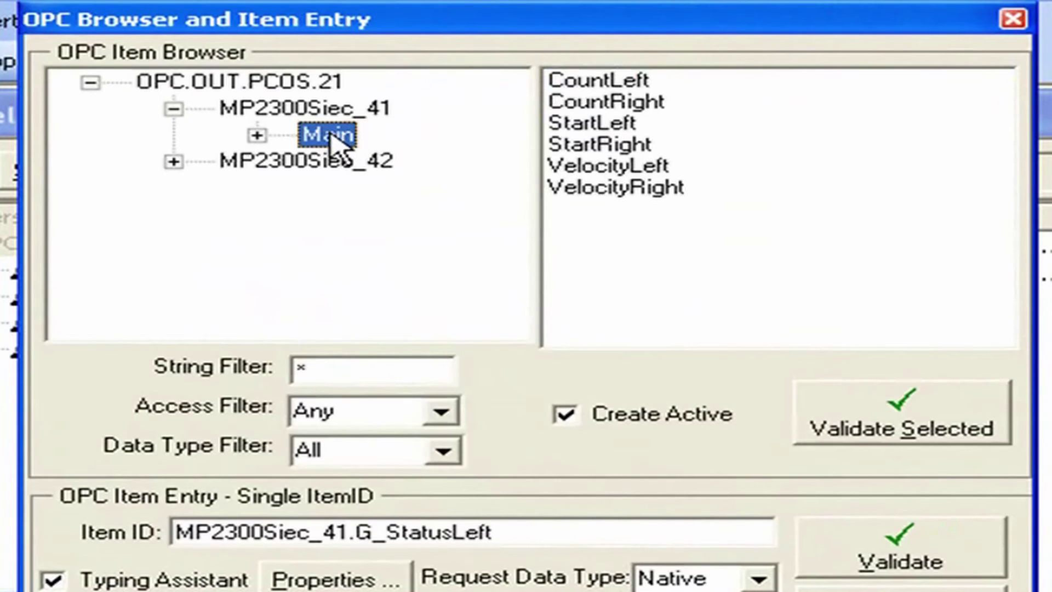
{"action": "left_click", "coordinate": [618, 80]}
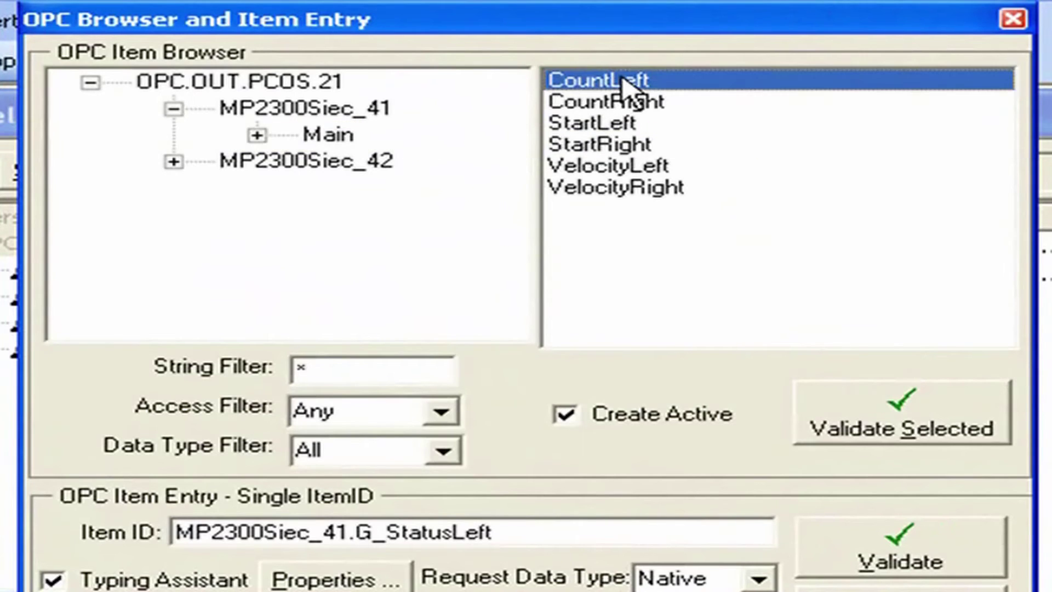
{"action": "left_click", "coordinate": [630, 124], "text": "ctrl"}
{"action": "left_click", "coordinate": [652, 165], "text": "ctrl"}
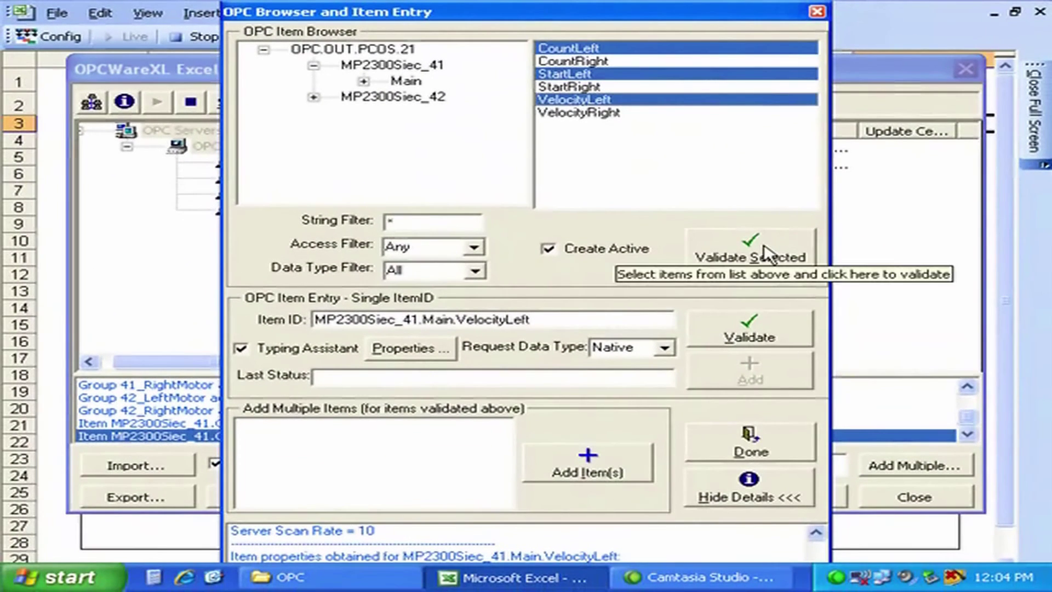
{"action": "left_click", "coordinate": [886, 397]}
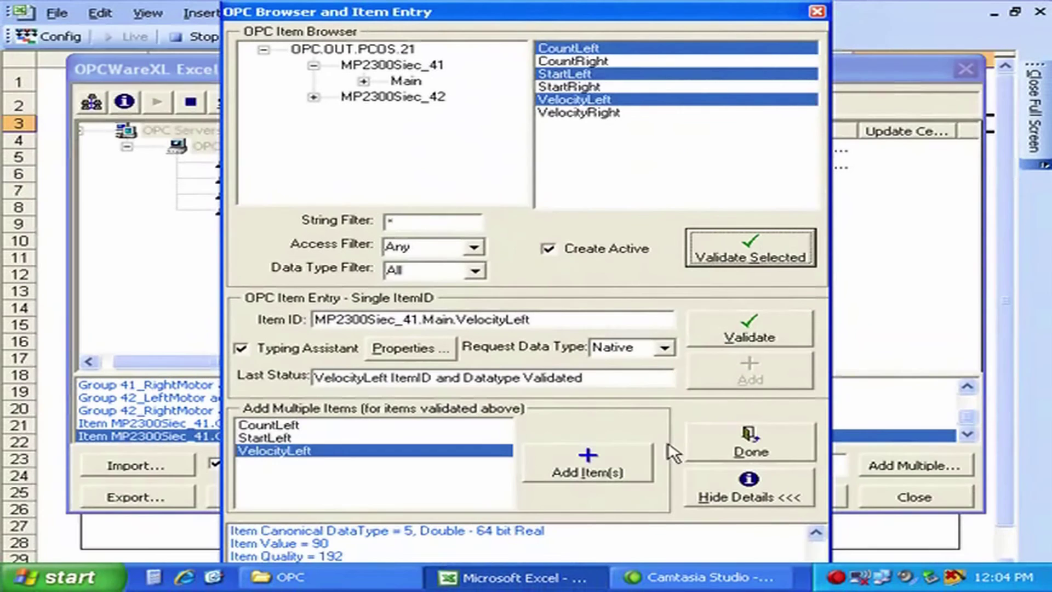
{"action": "left_click", "coordinate": [617, 466]}
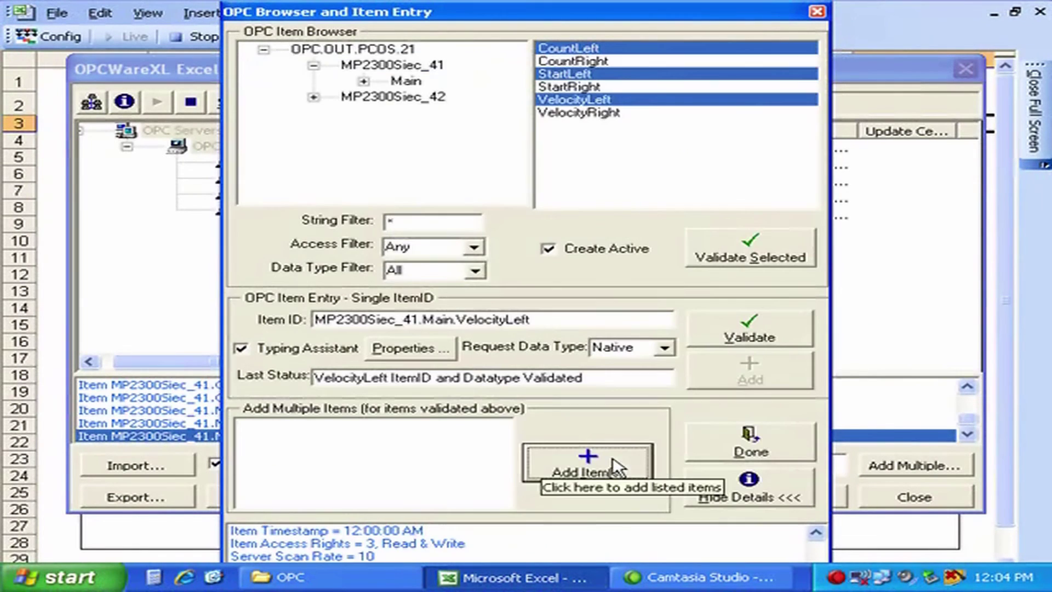
Step: Close the item entry dialog and review the items of the four motor groups with the ItemID column widened to show full names
{"action": "left_click", "coordinate": [791, 442]}
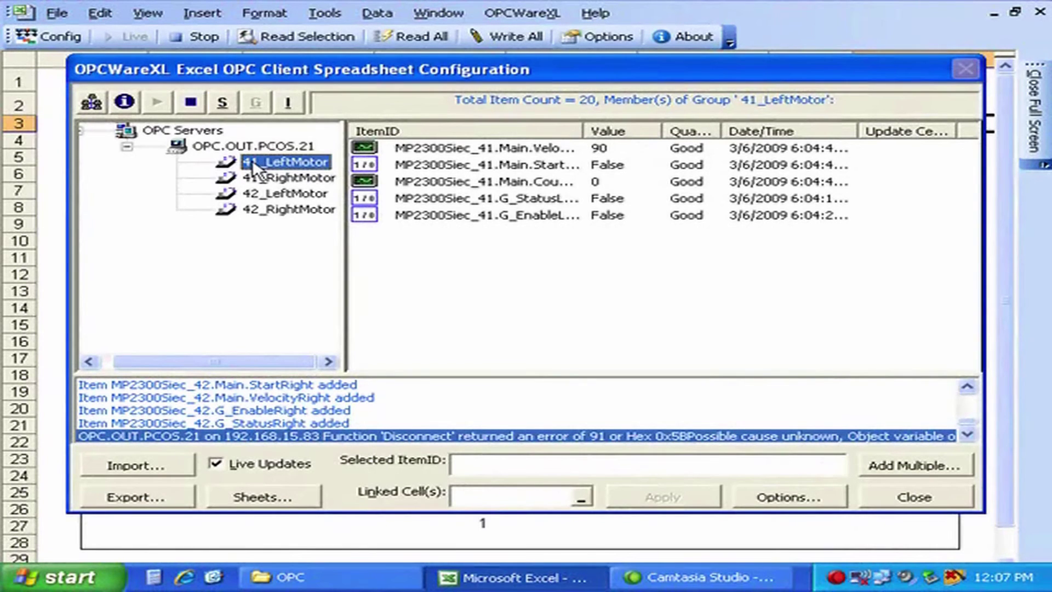
{"action": "left_click", "coordinate": [257, 179]}
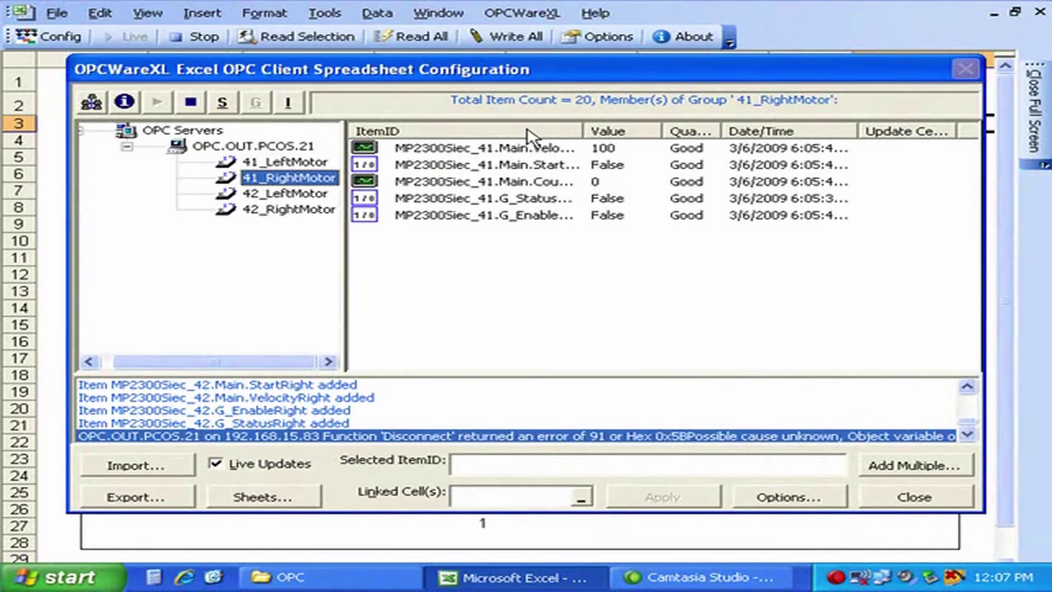
{"action": "left_click_drag", "start_coordinate": [581, 128], "coordinate": [639, 128]}
{"action": "left_click", "coordinate": [493, 215]}
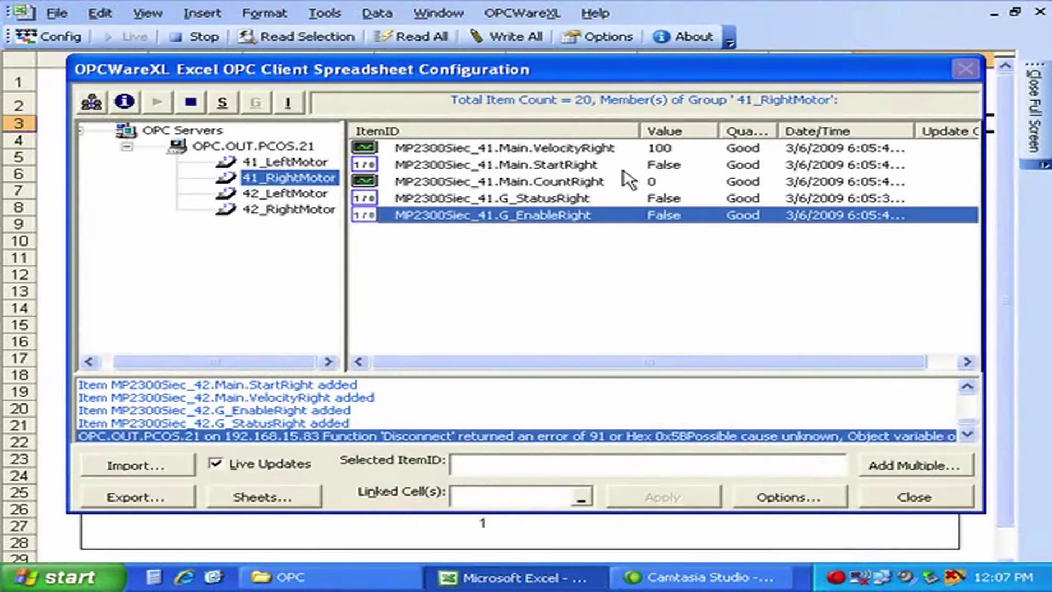
{"action": "left_click", "coordinate": [291, 195]}
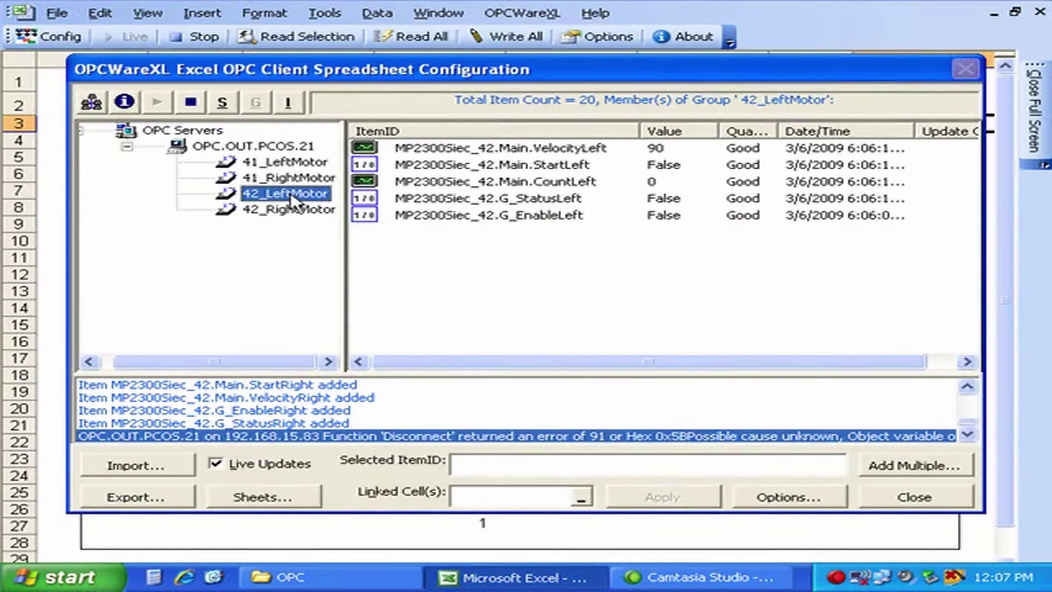
{"action": "left_click", "coordinate": [296, 210]}
{"action": "left_click", "coordinate": [295, 181]}
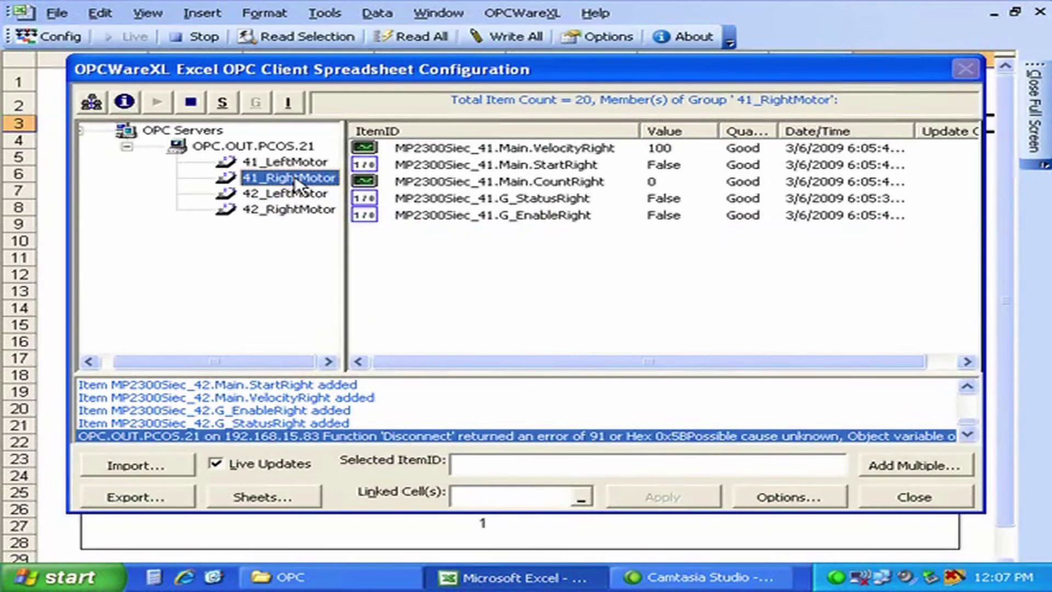
{"action": "left_click", "coordinate": [297, 163]}
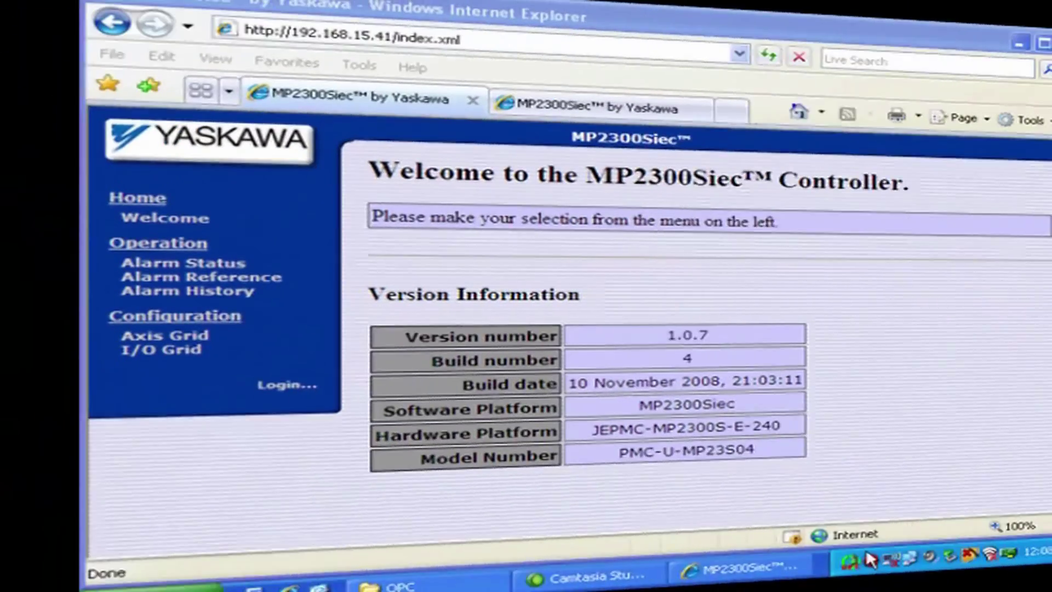
Step: Switch to the server PC and view the OPC server's statistics
{"action": "right_click", "coordinate": [762, 577]}
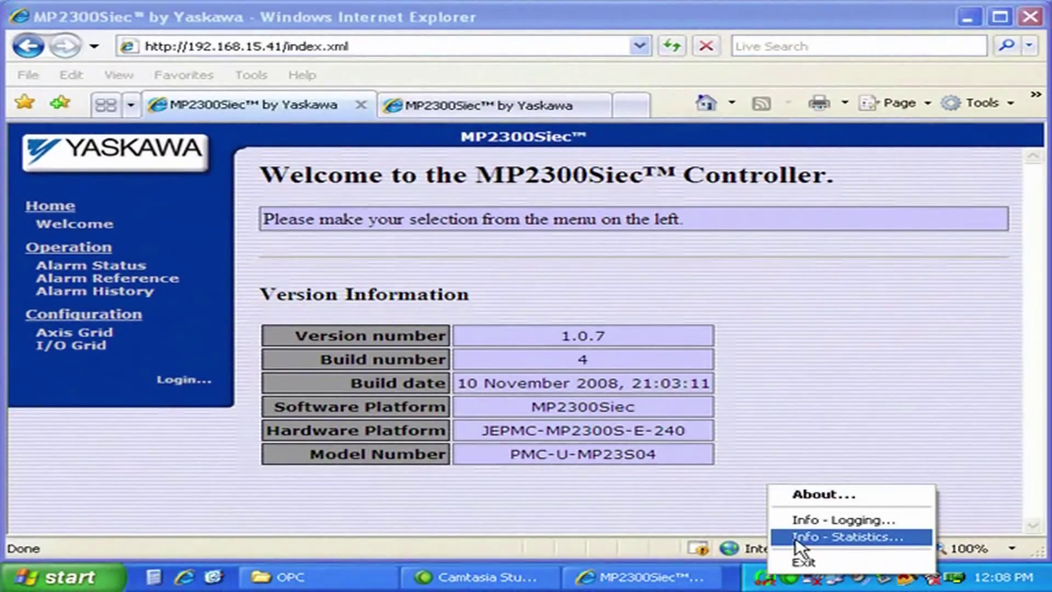
{"action": "left_click", "coordinate": [799, 537]}
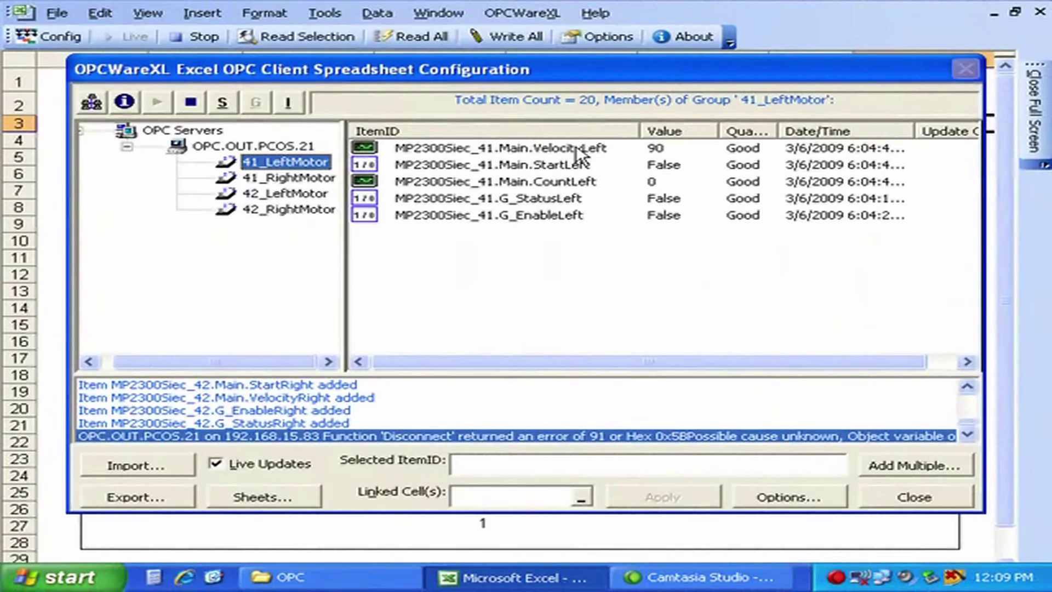
Step: Link the MP2300Siec_41.Main.VelocityLeft item to the LeftMotor Speed cell, Sheet1!$C$8
{"action": "left_click", "coordinate": [502, 153]}
{"action": "left_click", "coordinate": [583, 497]}
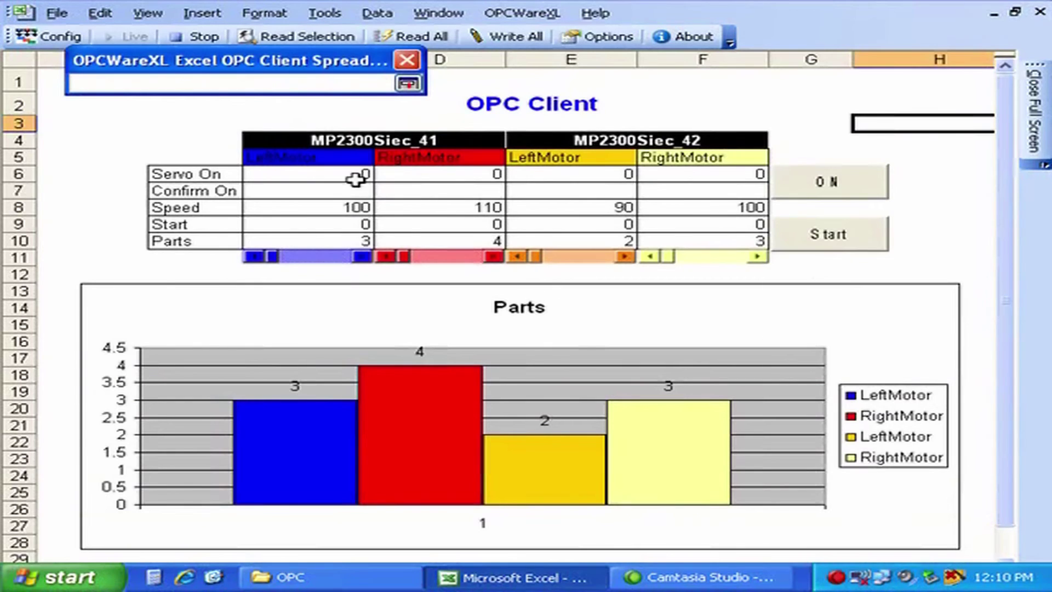
{"action": "left_click", "coordinate": [318, 206]}
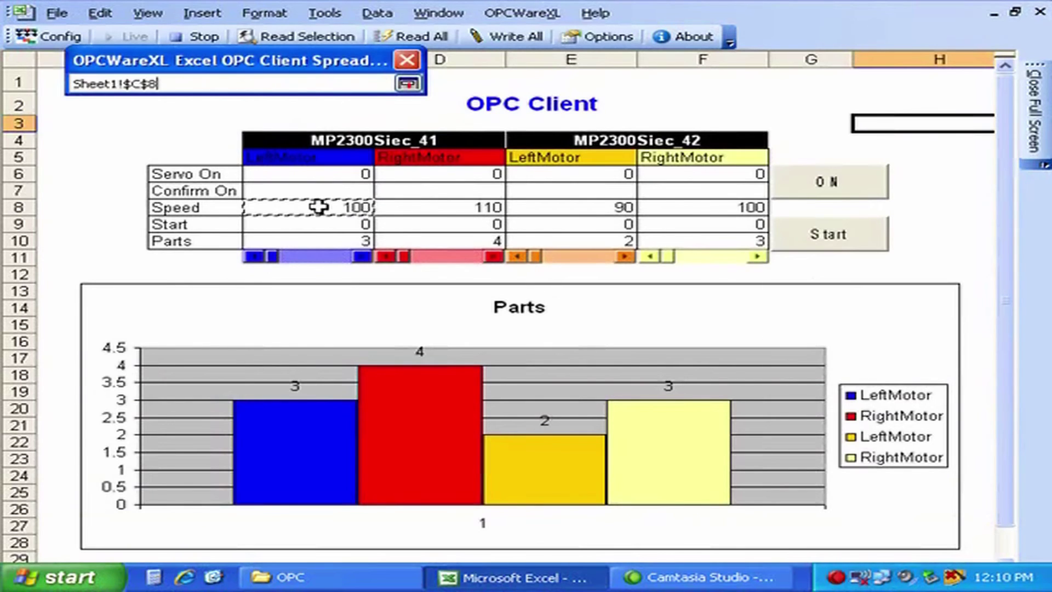
{"action": "left_click", "coordinate": [407, 84]}
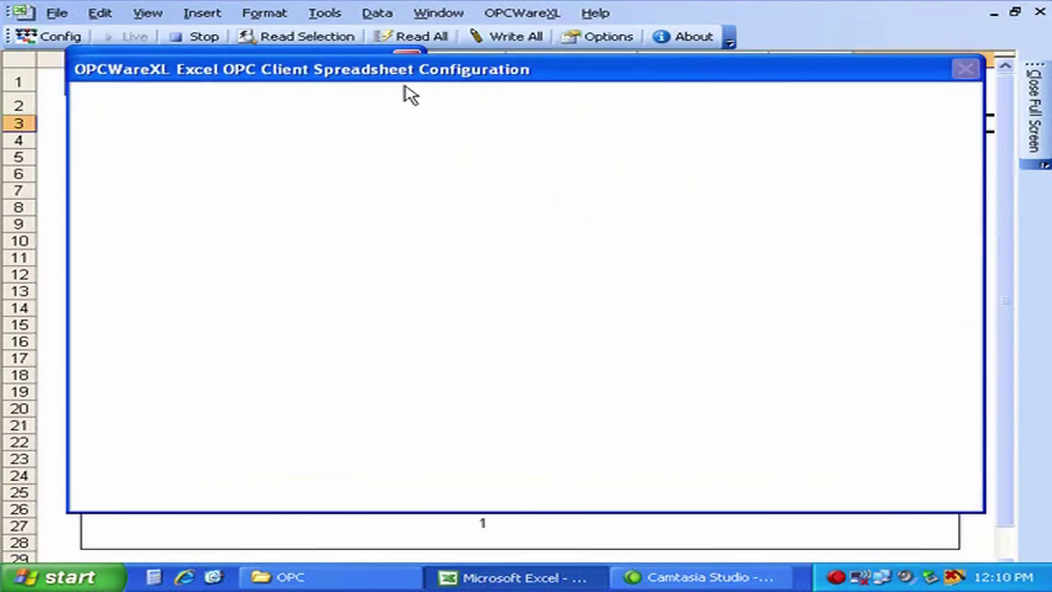
{"action": "left_click", "coordinate": [679, 497]}
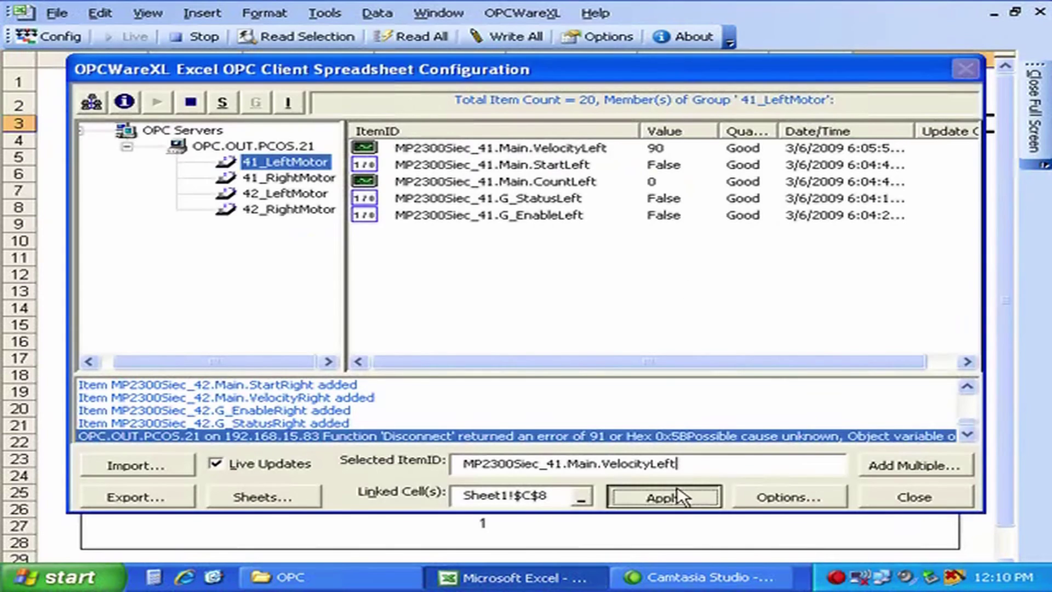
Step: Link the MP2300Siec_41.Main.StartLeft item to the LeftMotor Start cell, Sheet1!$C$9
{"action": "left_click", "coordinate": [508, 167]}
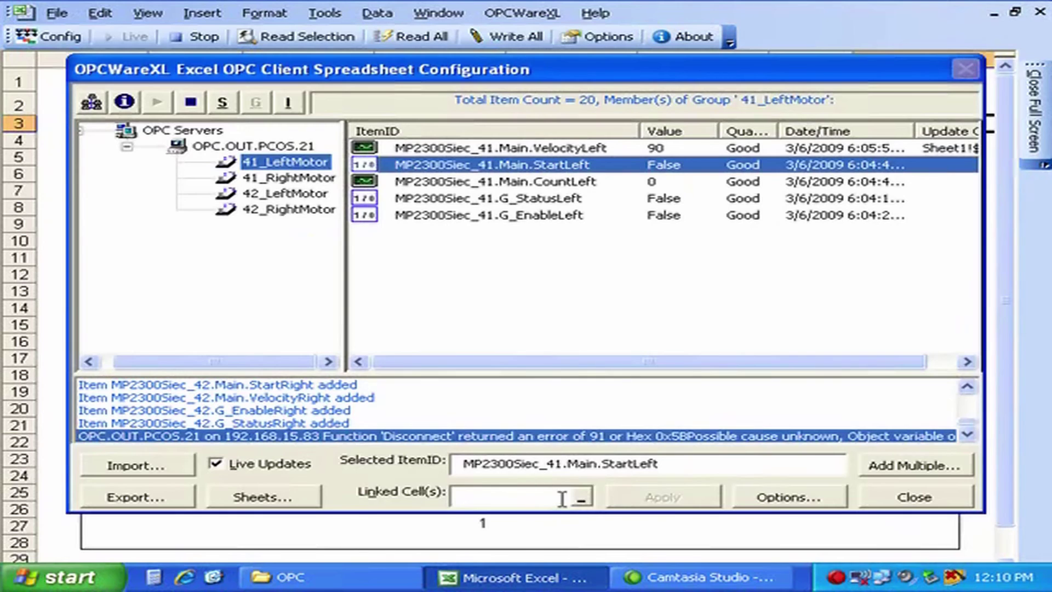
{"action": "left_click", "coordinate": [580, 498]}
{"action": "left_click", "coordinate": [342, 225]}
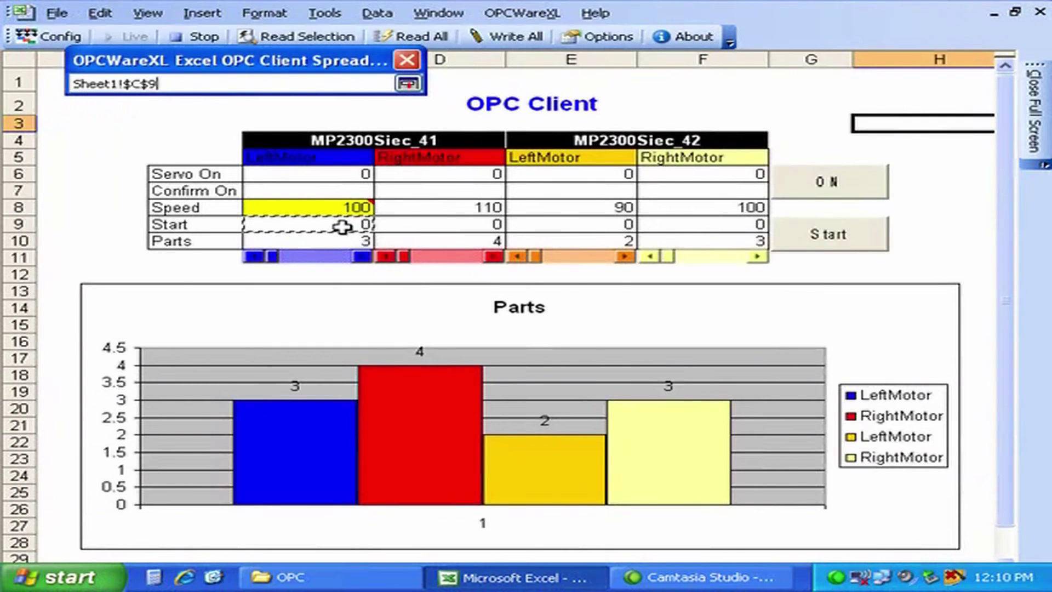
{"action": "left_click", "coordinate": [408, 83]}
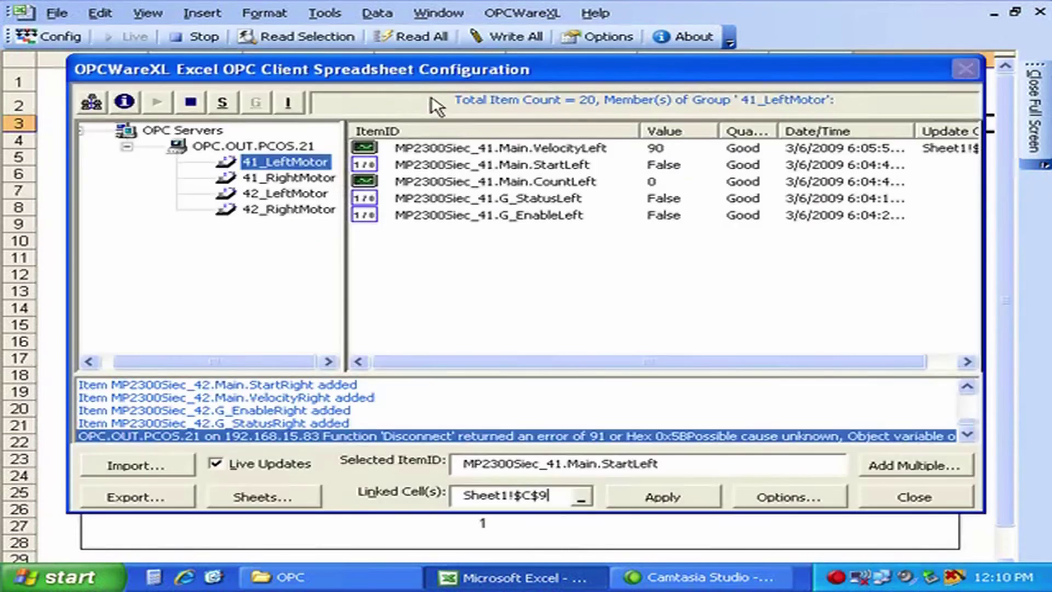
{"action": "left_click", "coordinate": [661, 507]}
Step: Link the MP2300Siec_41.Main.CountLeft item to the LeftMotor Parts cell, Sheet1!$C$10
{"action": "left_click", "coordinate": [520, 181]}
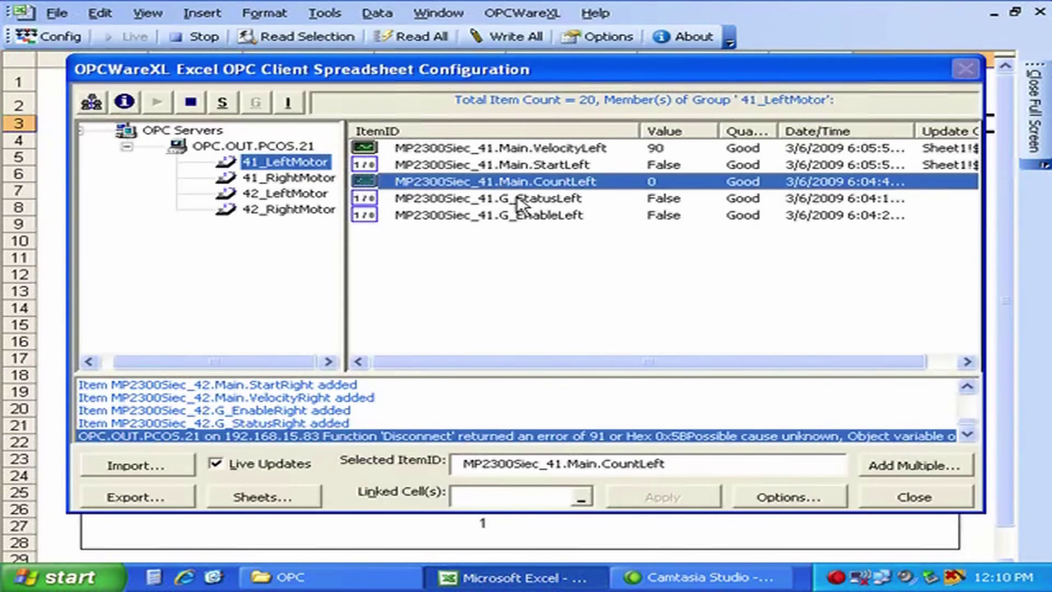
{"action": "left_click", "coordinate": [581, 498]}
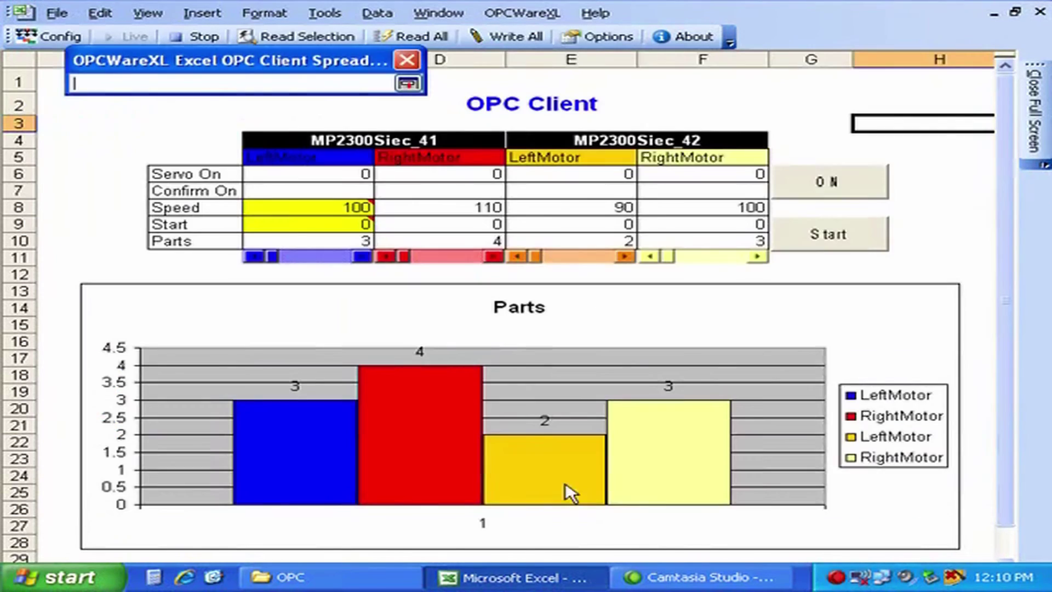
{"action": "left_click", "coordinate": [317, 240]}
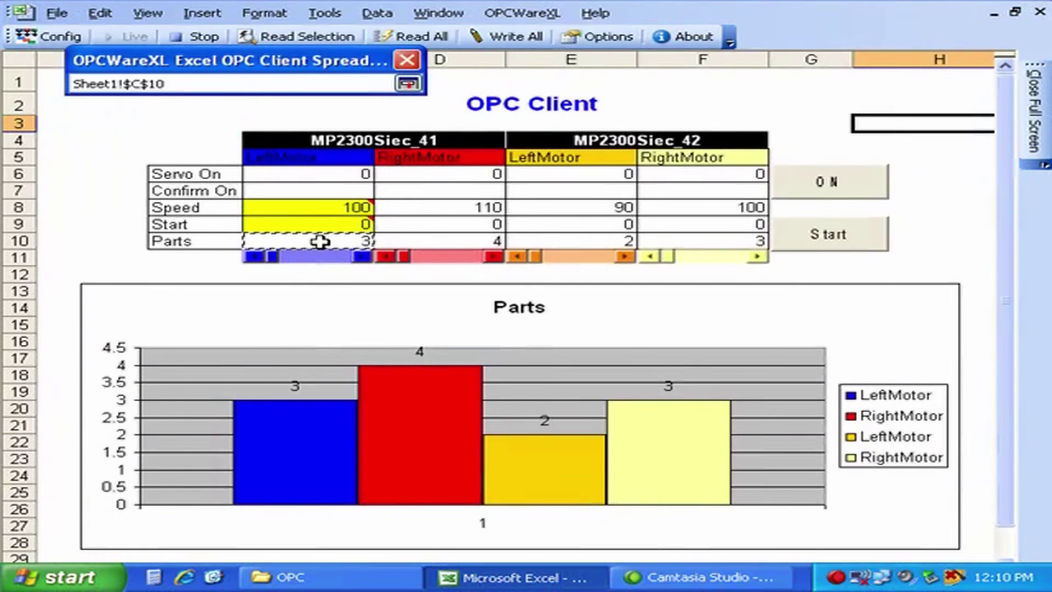
{"action": "key", "text": "Return"}
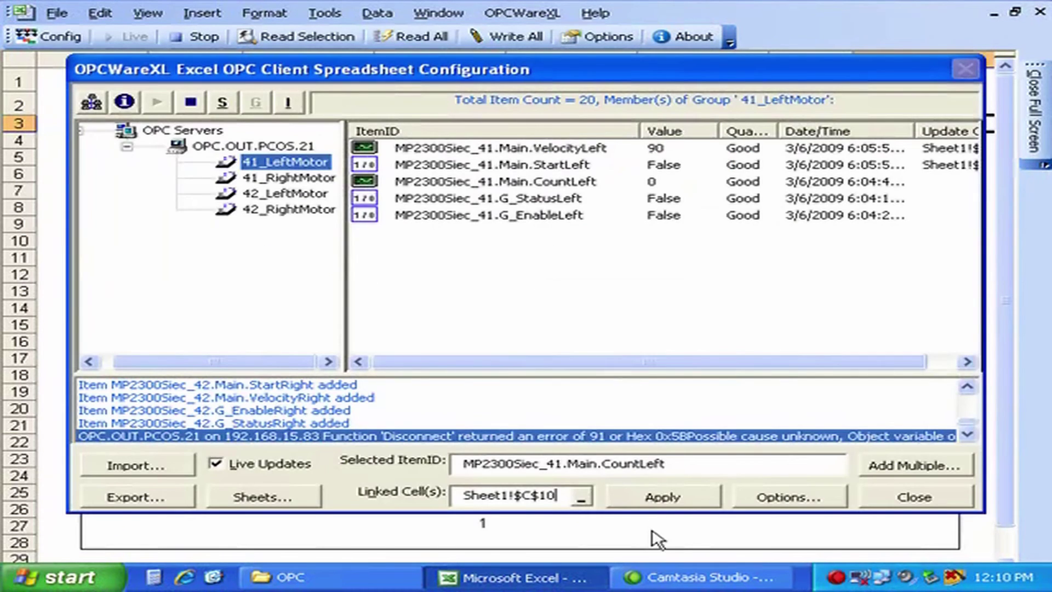
{"action": "left_click", "coordinate": [657, 499]}
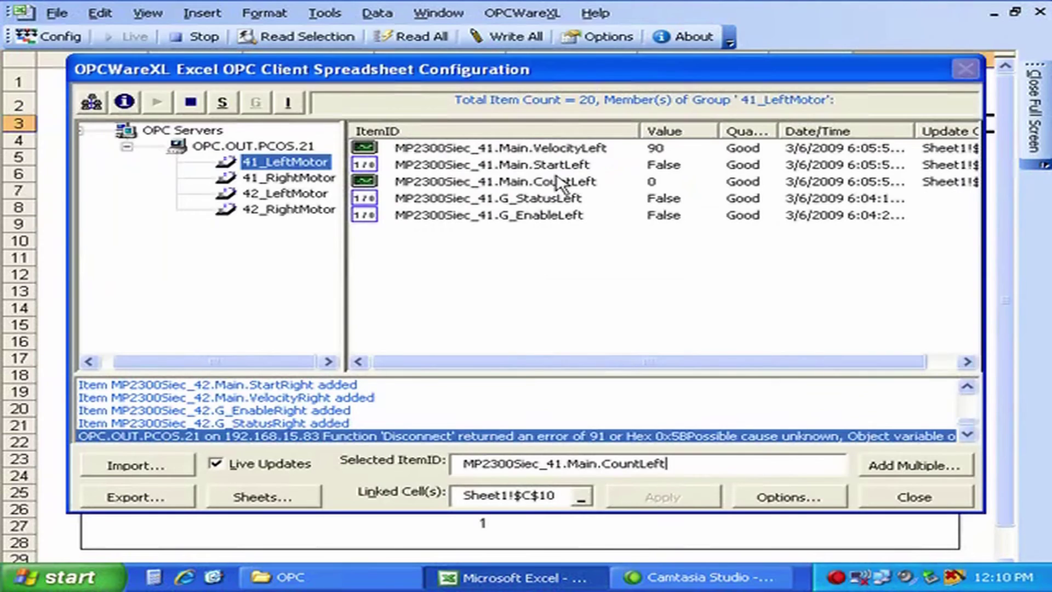
Step: Link the MP2300Siec_41.G_StatusLeft item to the LeftMotor Confirm On cell, Sheet1!$C$7
{"action": "left_click", "coordinate": [543, 199]}
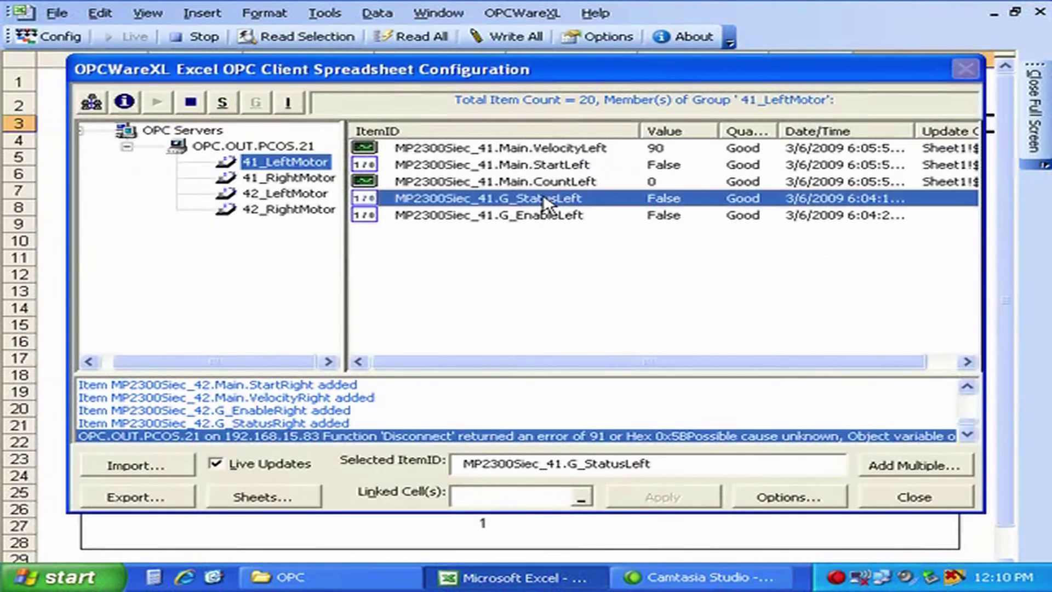
{"action": "left_click", "coordinate": [584, 500]}
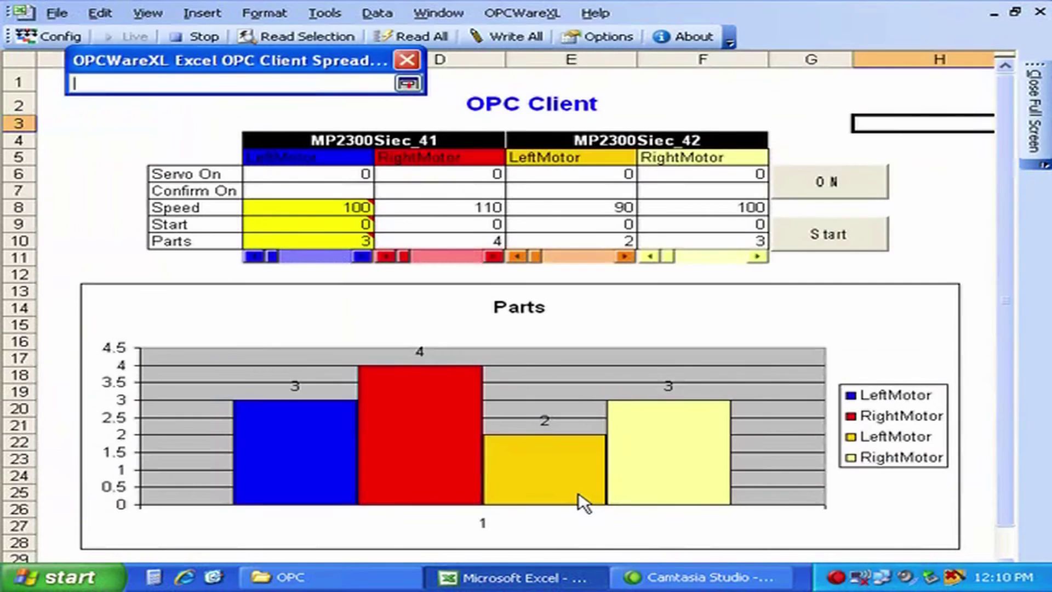
{"action": "left_click", "coordinate": [305, 190]}
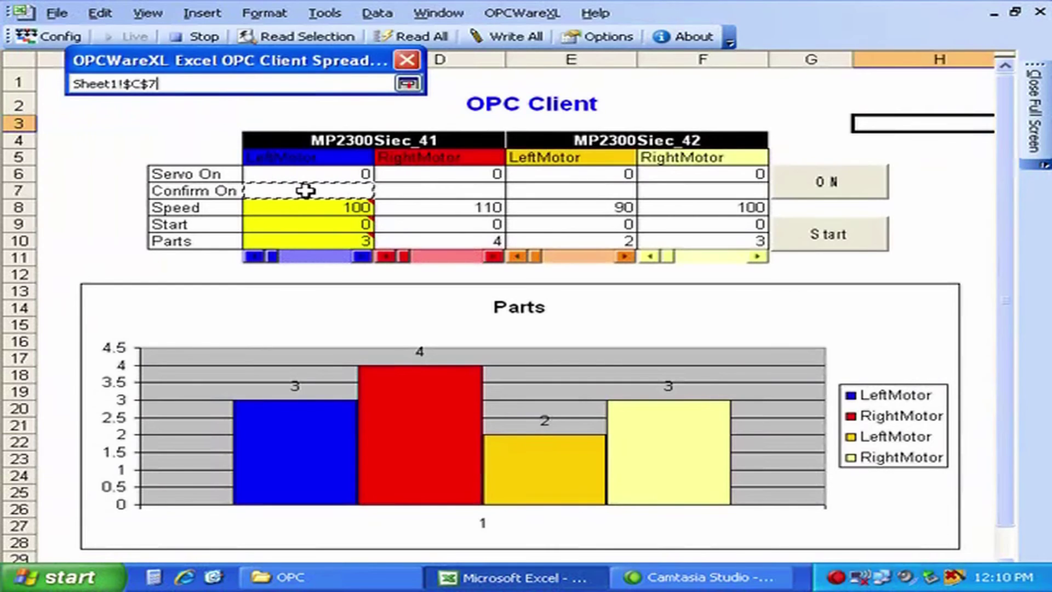
{"action": "key", "text": "Return"}
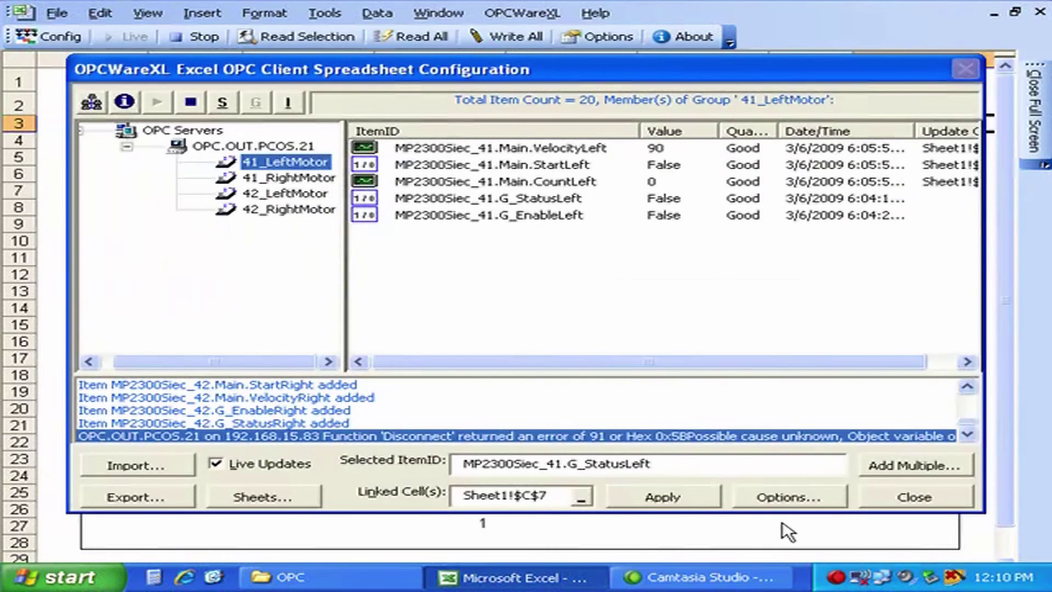
{"action": "left_click", "coordinate": [630, 496]}
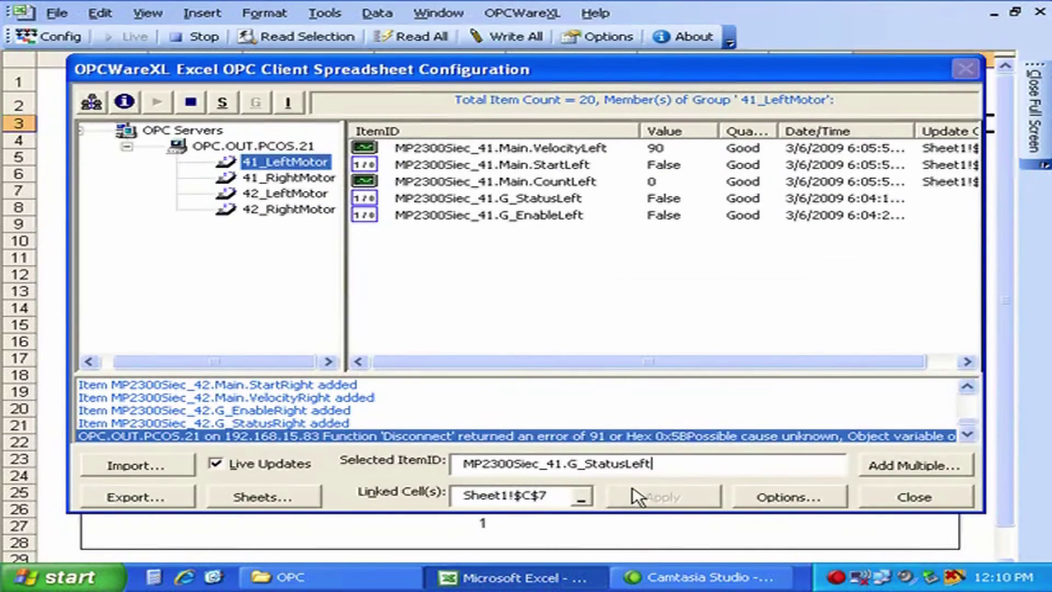
Step: Link the MP2300Siec_41.G_EnableLeft item to the LeftMotor Servo On cell, Sheet1!$C$6
{"action": "left_click", "coordinate": [545, 217]}
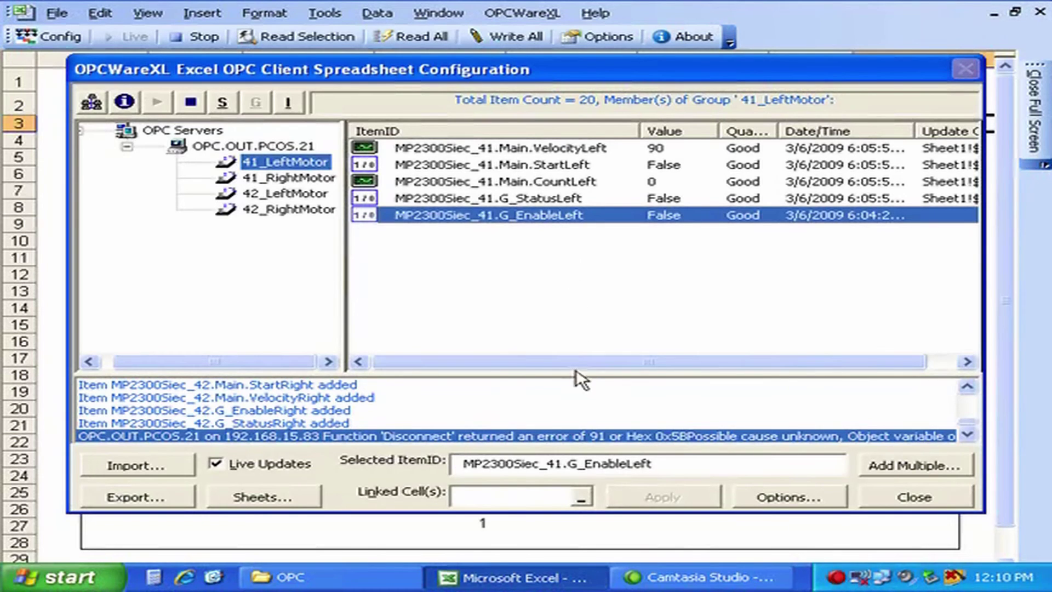
{"action": "left_click", "coordinate": [582, 497]}
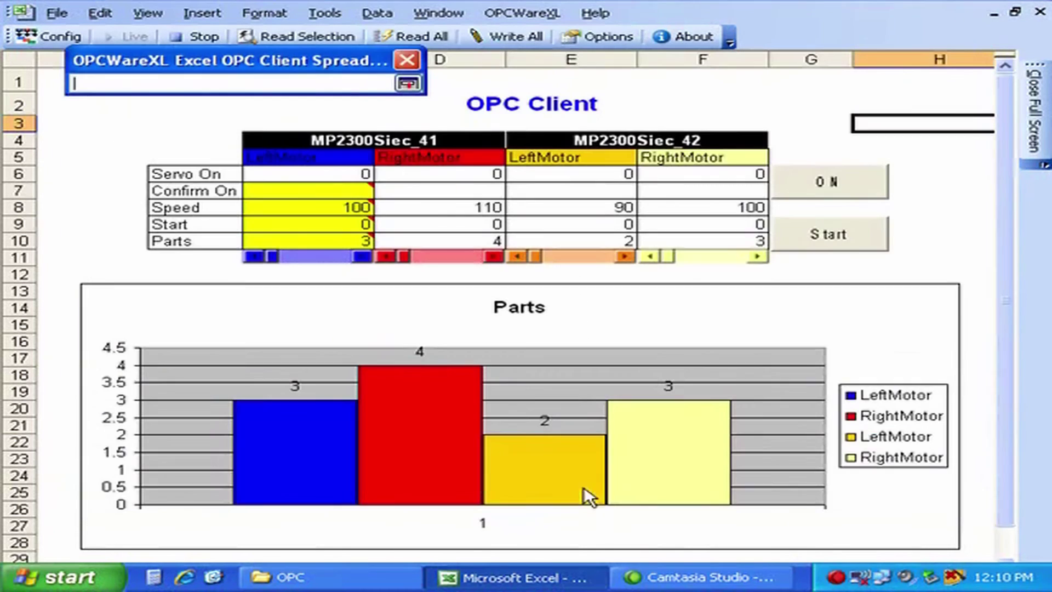
{"action": "left_click", "coordinate": [317, 174]}
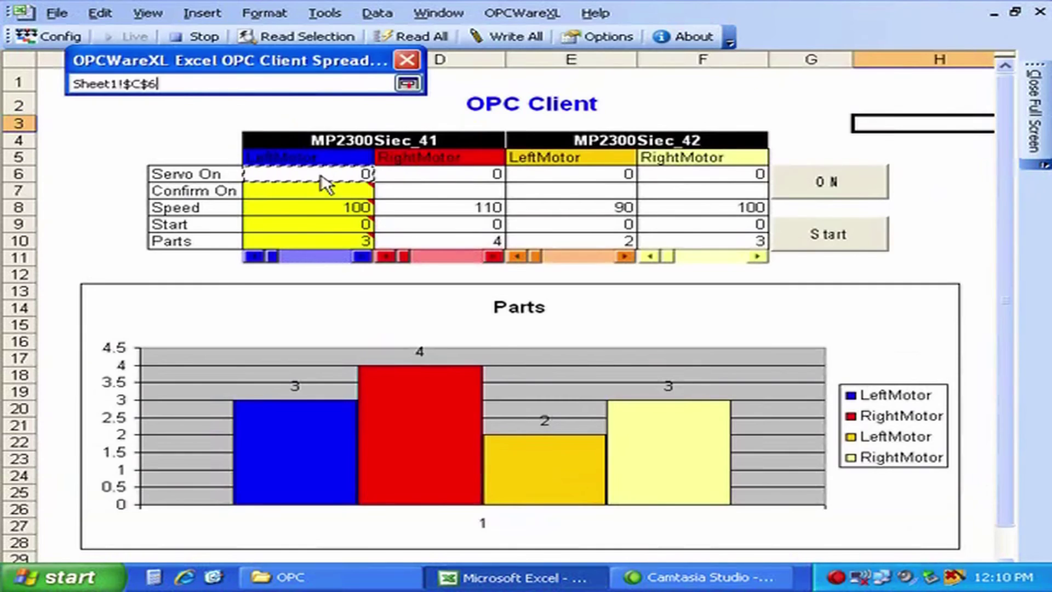
{"action": "key", "text": "Return"}
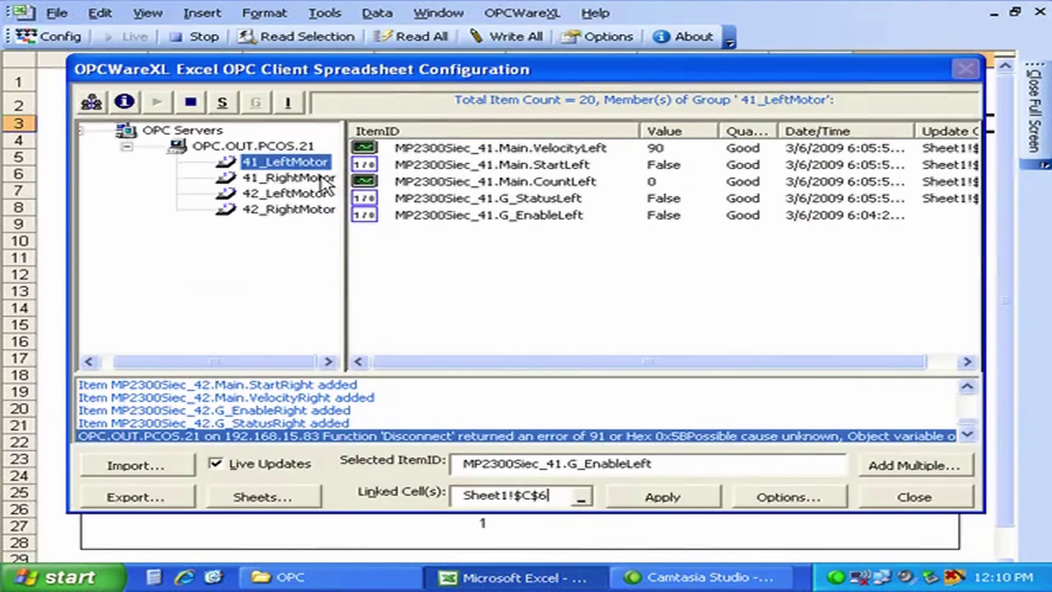
{"action": "left_click", "coordinate": [674, 497]}
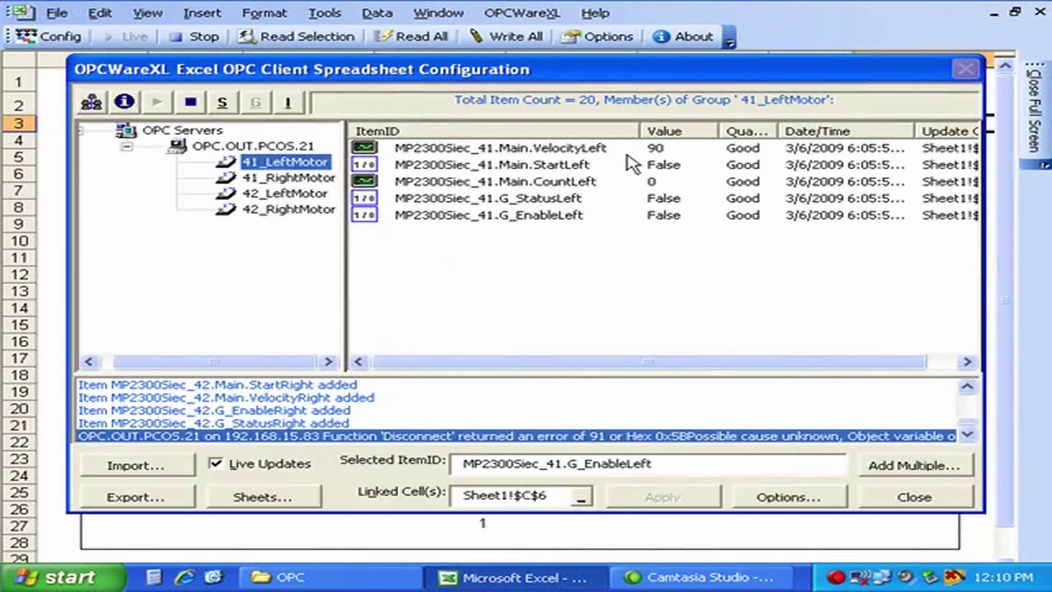
Step: Check the linked LeftMotor cells on the sheet and the 41_RightMotor group's cell links, and close the OPCWareXL configuration
{"action": "left_click_drag", "start_coordinate": [523, 73], "coordinate": [847, 113]}
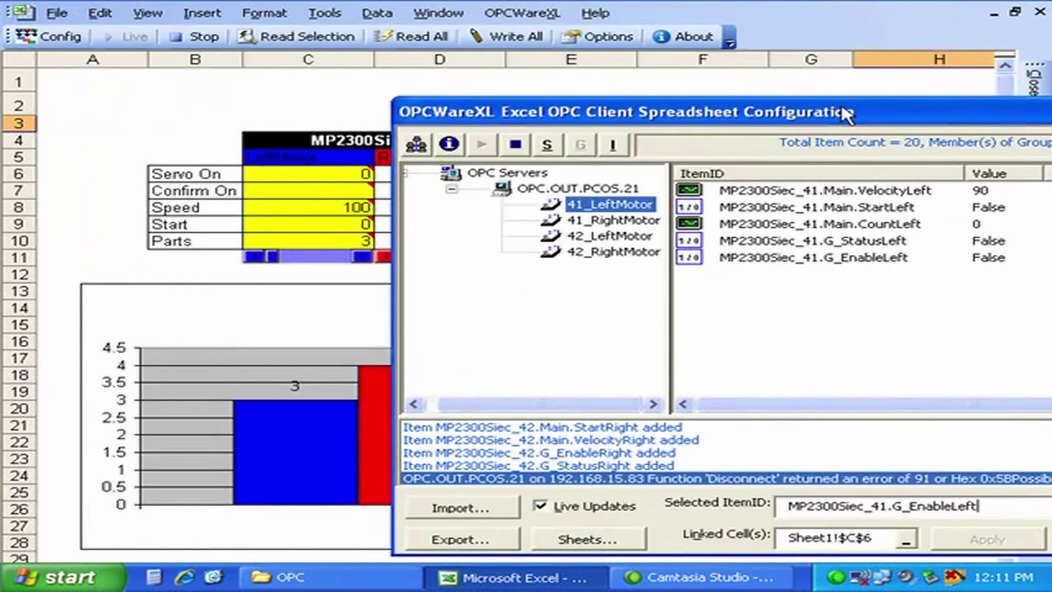
{"action": "left_click_drag", "start_coordinate": [846, 113], "coordinate": [555, 69]}
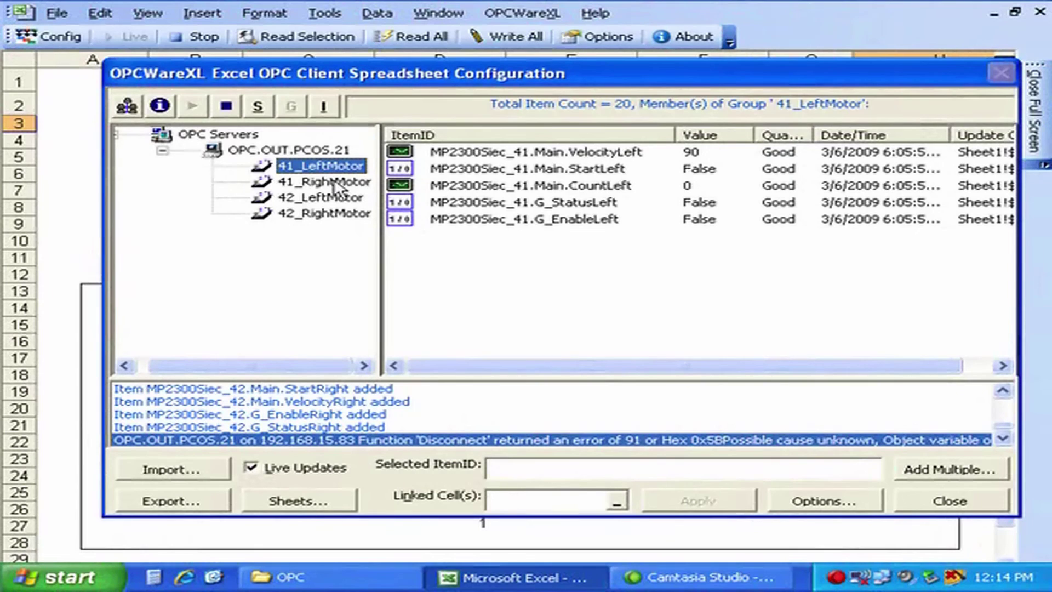
{"action": "left_click", "coordinate": [340, 183]}
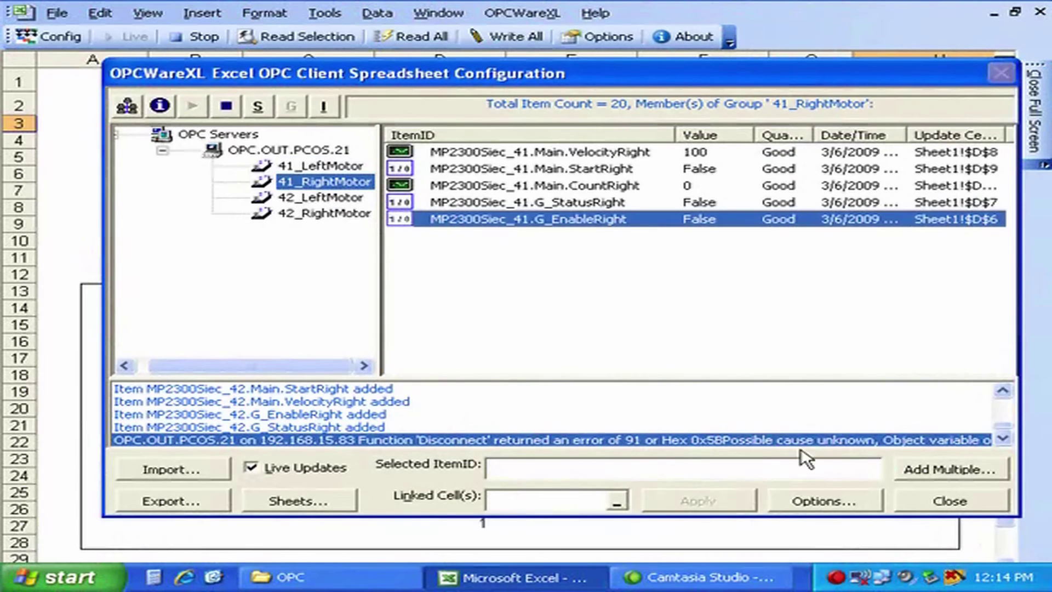
{"action": "left_click", "coordinate": [967, 498]}
Step: Switch on the motor servos of both controllers from the OPC Client sheet
{"action": "mouse_move", "coordinate": [288, 191]}
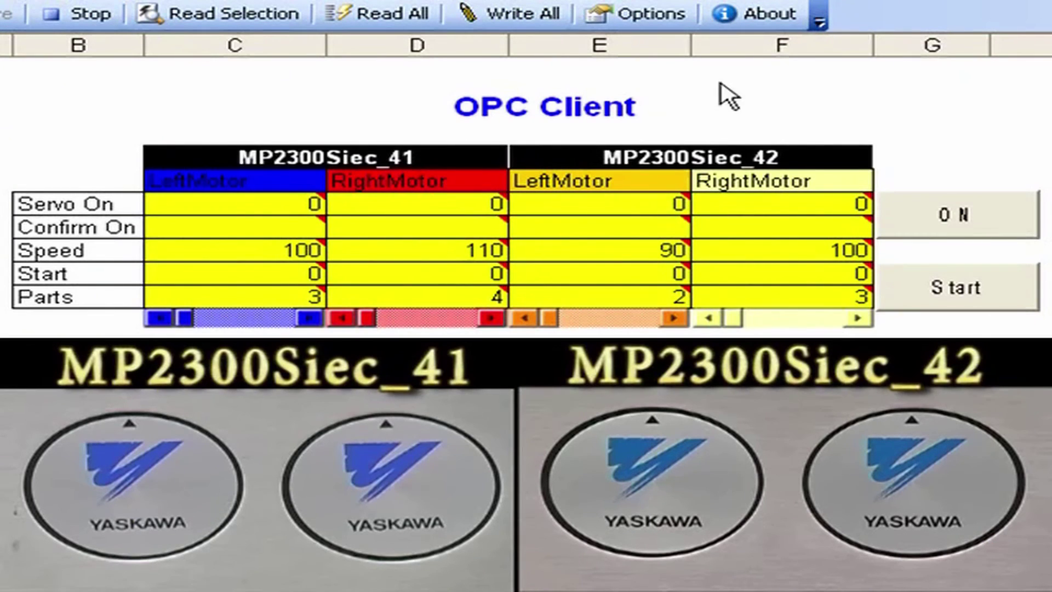
{"action": "left_click", "coordinate": [966, 219]}
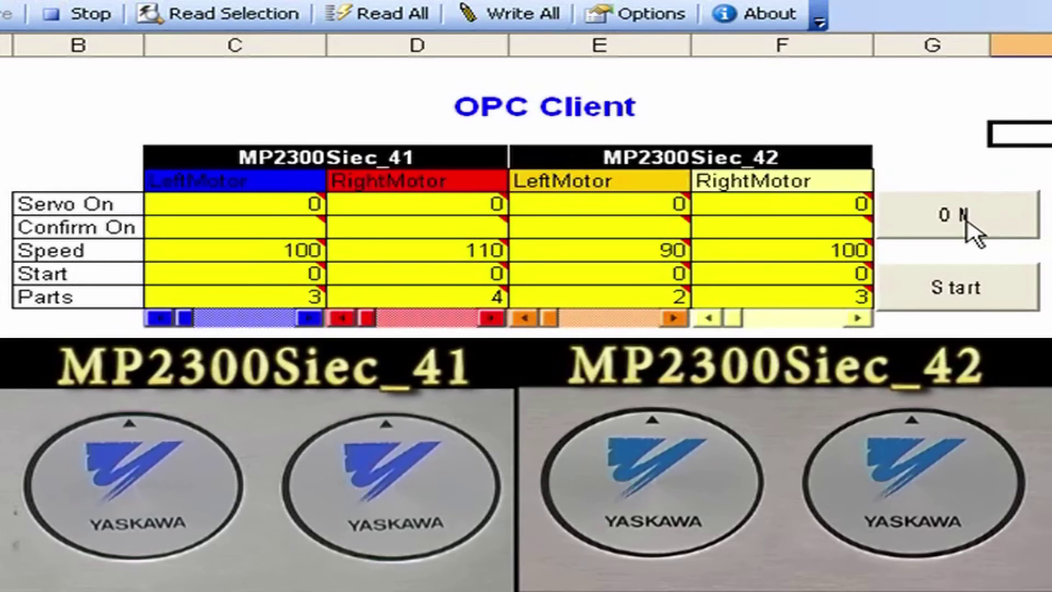
Step: Turn on the servos of all four motors on both controllers and start the motors
{"action": "left_click", "coordinate": [966, 219]}
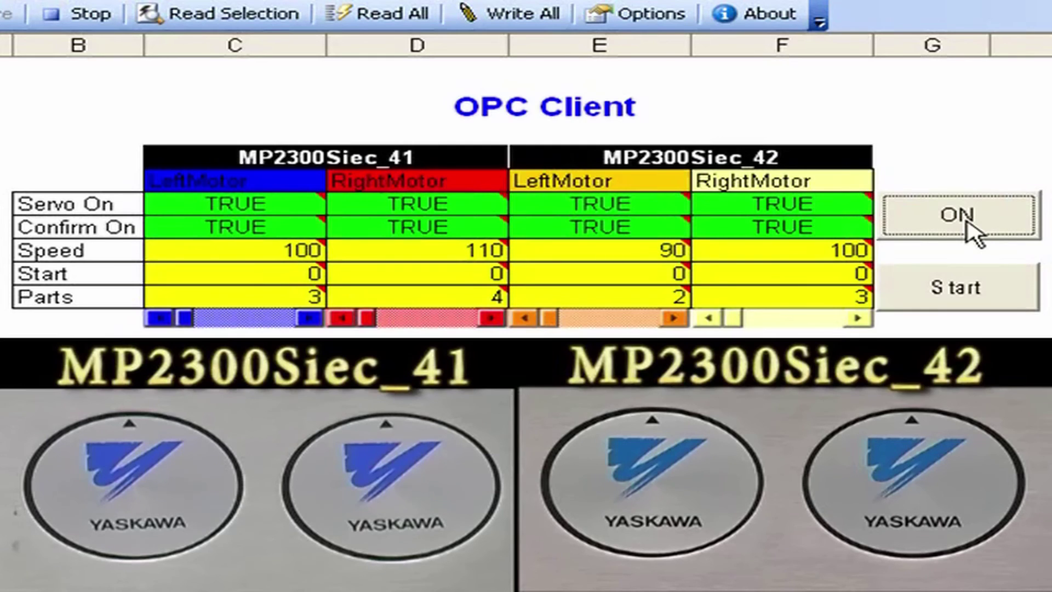
{"action": "left_click", "coordinate": [978, 300]}
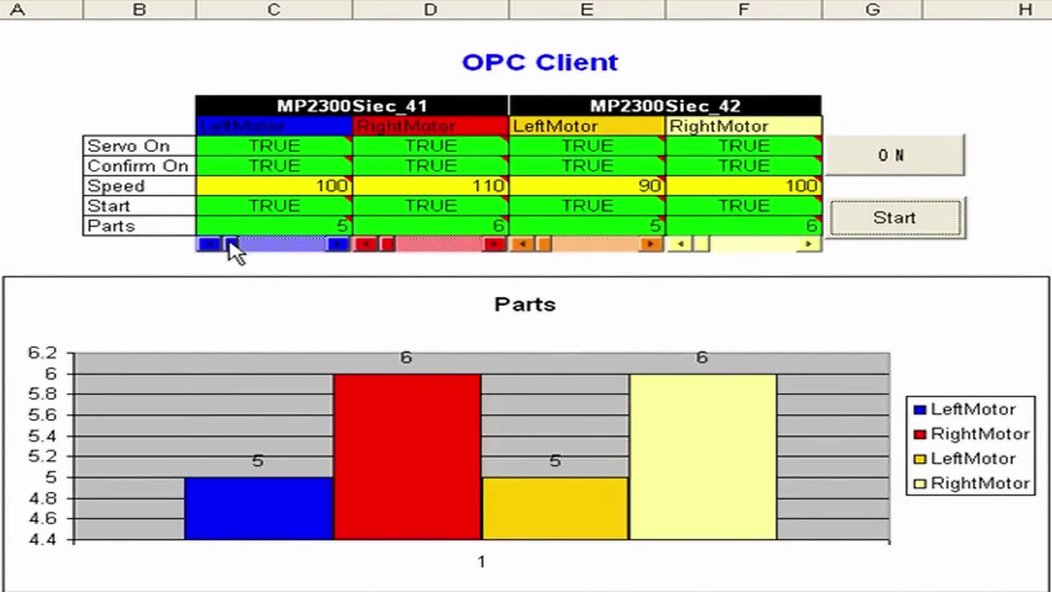
Step: Set the MP2300Siec_41 LeftMotor speed to 443 and the MP2300Siec_42 RightMotor speed to 820, writing each new value to the controllers
{"action": "left_click_drag", "start_coordinate": [230, 242], "coordinate": [263, 244]}
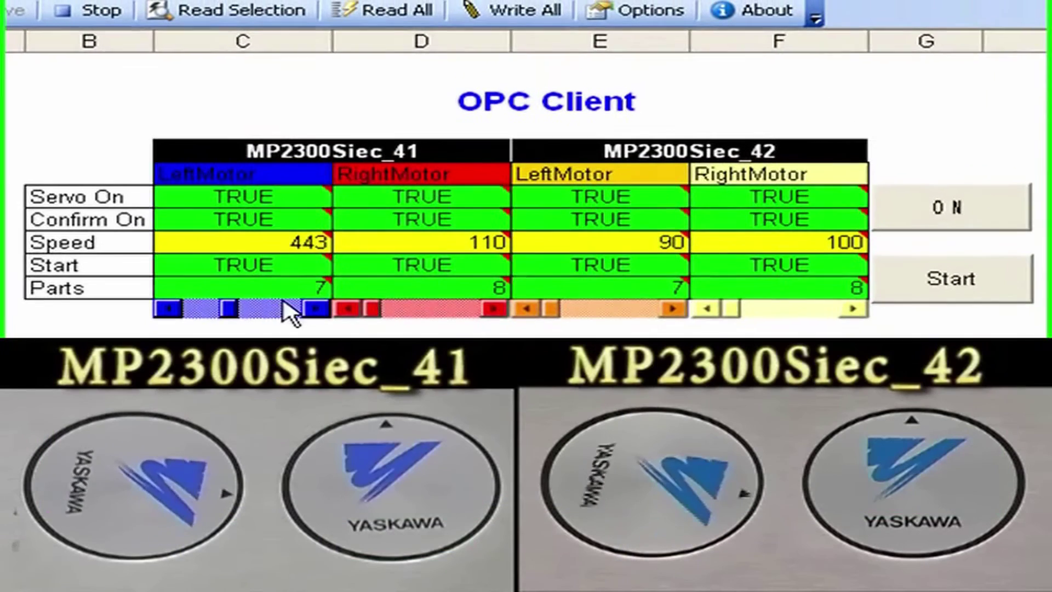
{"action": "left_click", "coordinate": [513, 11]}
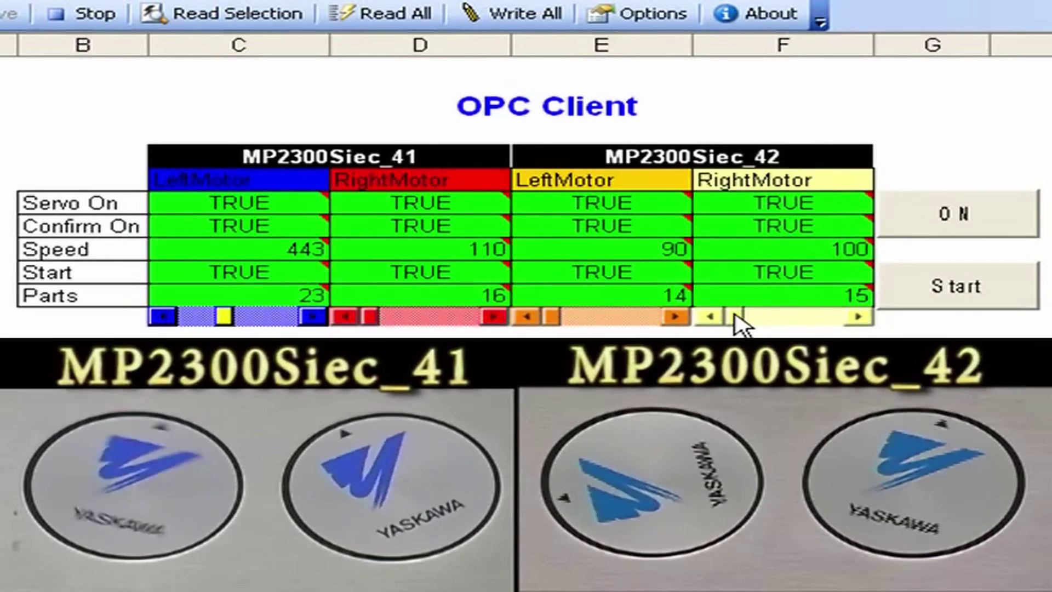
{"action": "left_click_drag", "start_coordinate": [735, 318], "coordinate": [811, 313]}
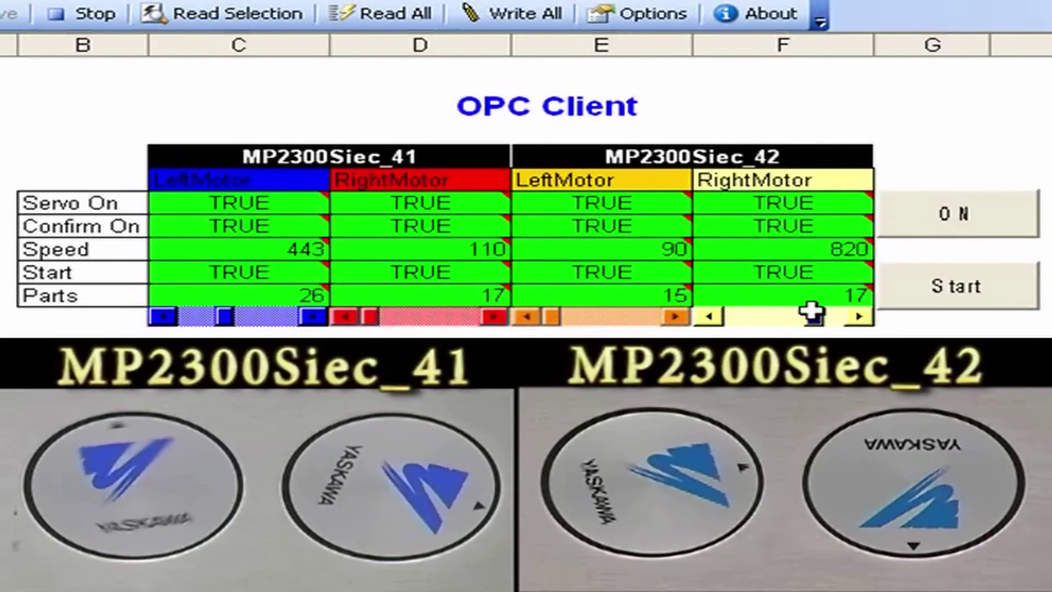
{"action": "left_click", "coordinate": [523, 15]}
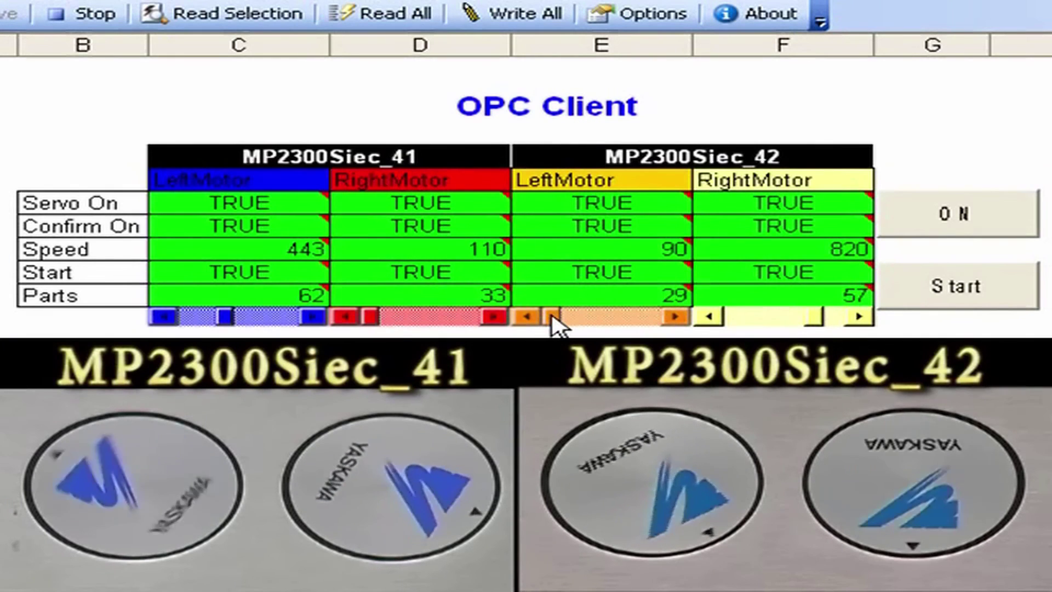
Step: Raise the MP2300Siec_42 LeftMotor speed to 1000, and stop all four motors from the sheet
{"action": "left_click_drag", "start_coordinate": [552, 318], "coordinate": [653, 318]}
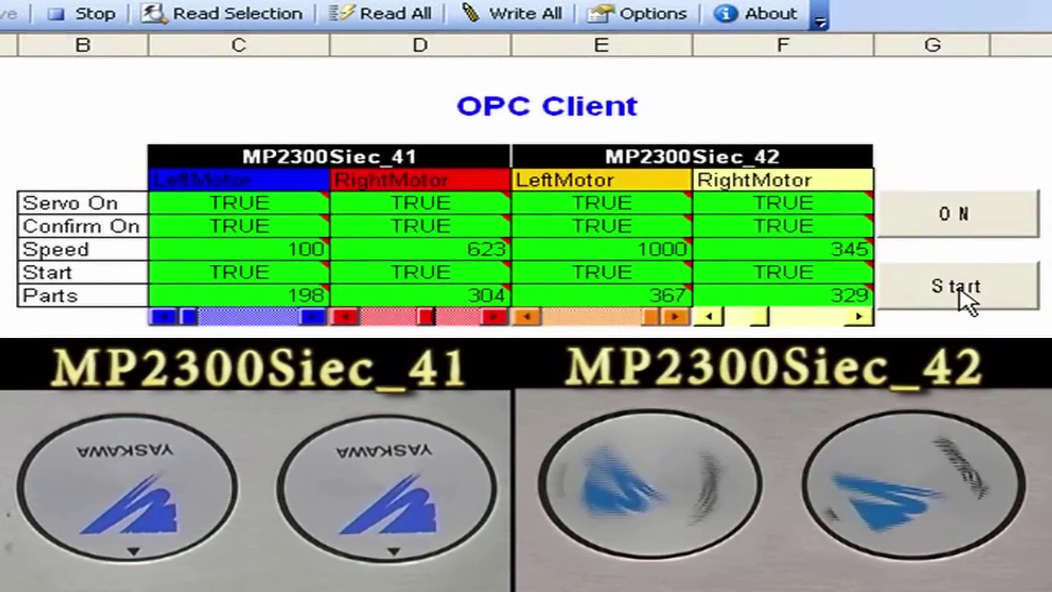
{"action": "left_click", "coordinate": [957, 286]}
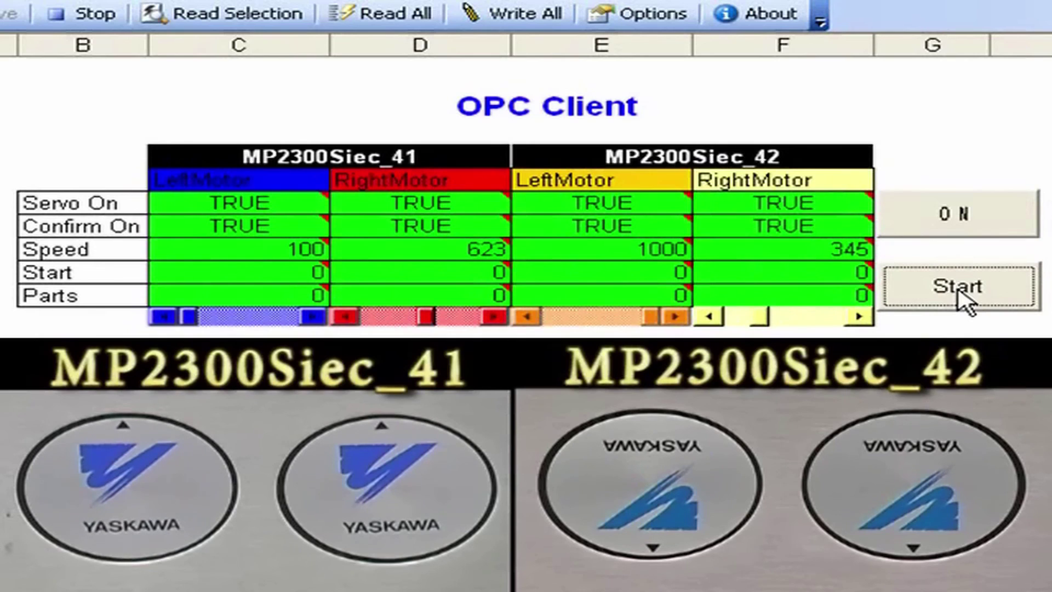